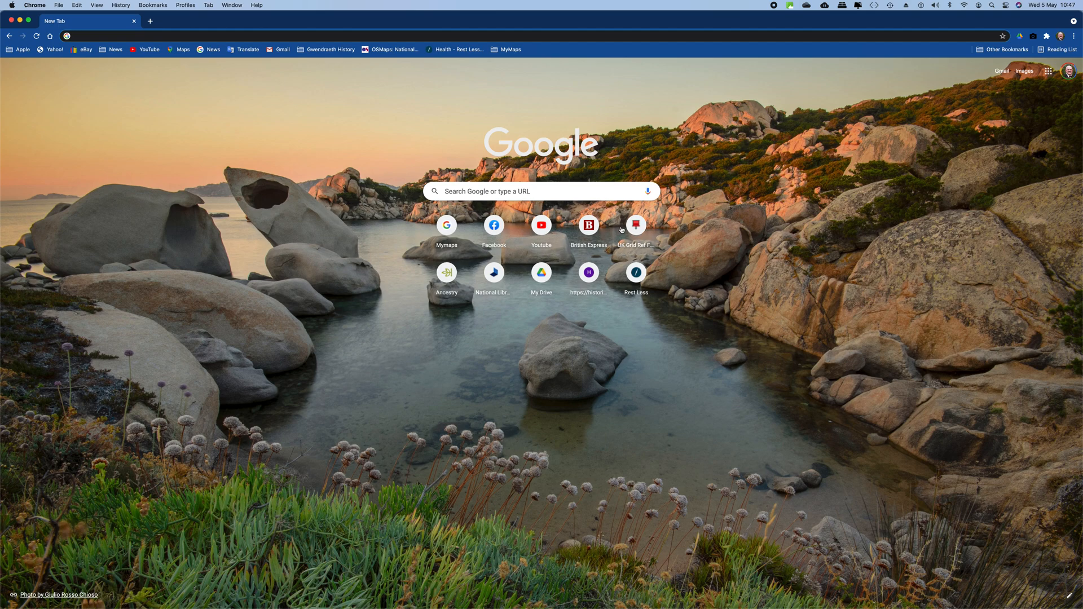
Open the UK Grid Reference Finder, Britain Express and YouTube sites in three separate browser tabs
left_click(636, 229)
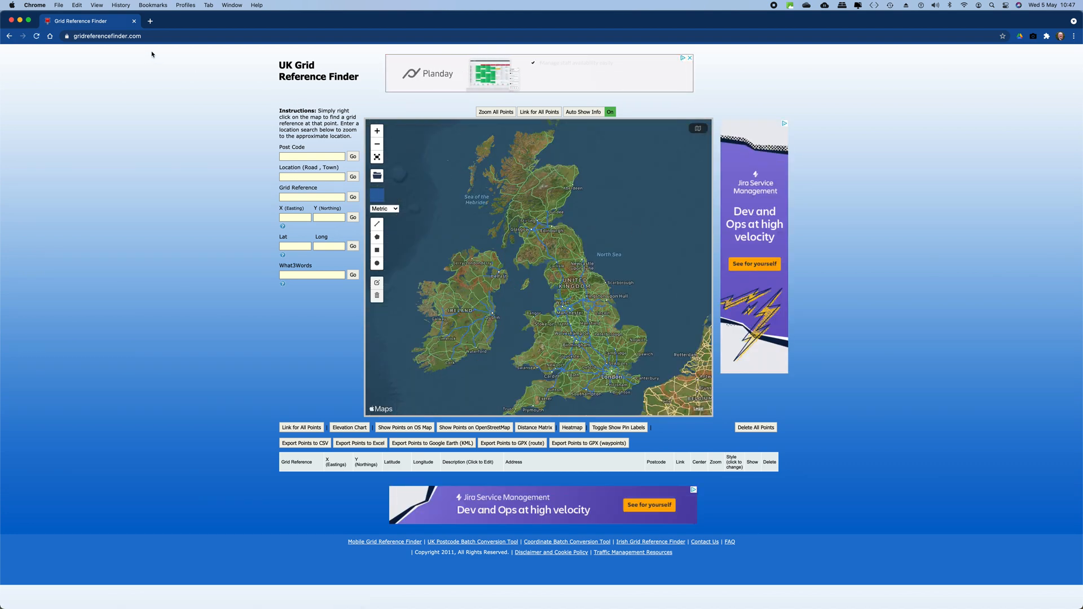
left_click(150, 21)
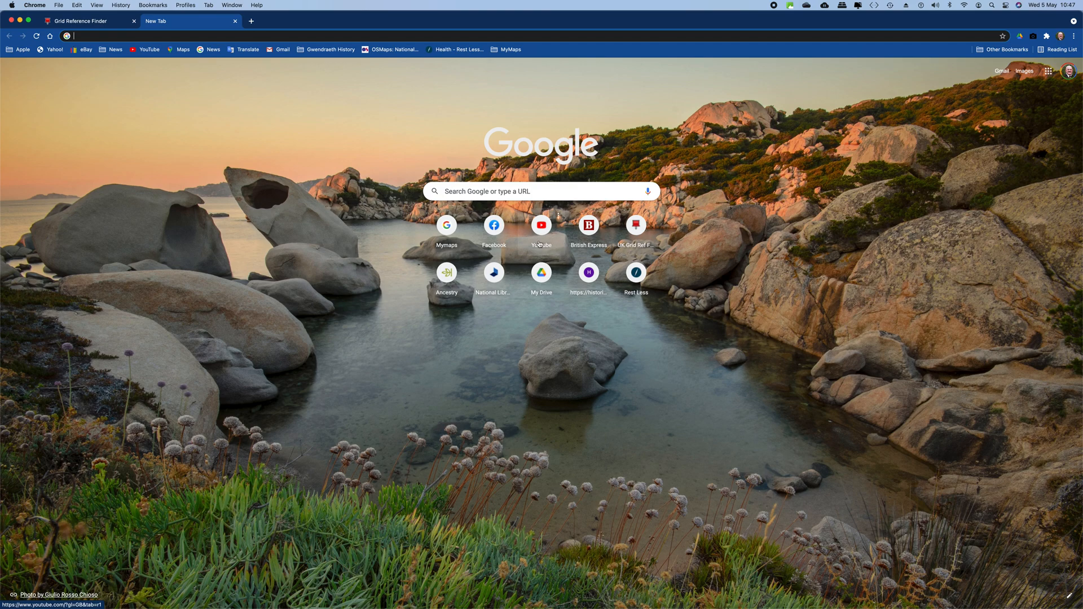
left_click(589, 228)
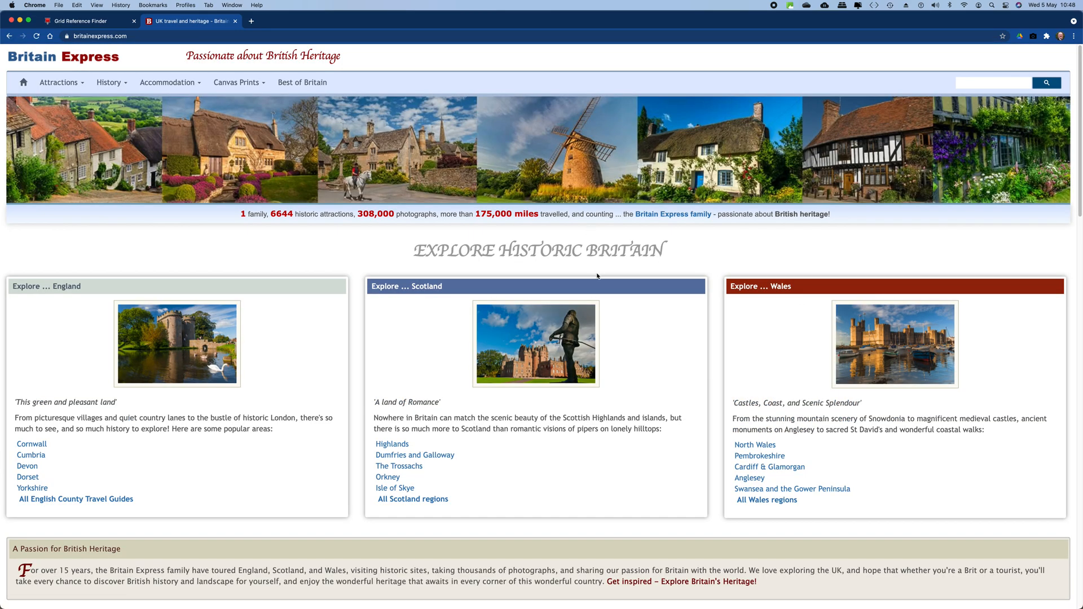
scroll(596, 279, "down", 5)
scroll(595, 282, "down", 4)
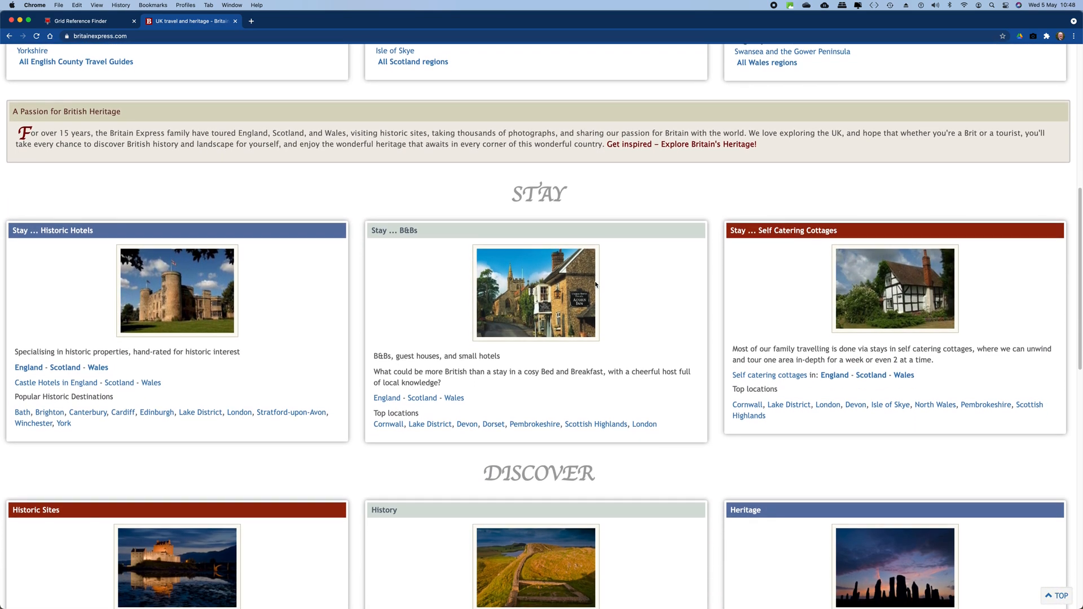
scroll(596, 284, "down", 10)
scroll(596, 284, "down", 4)
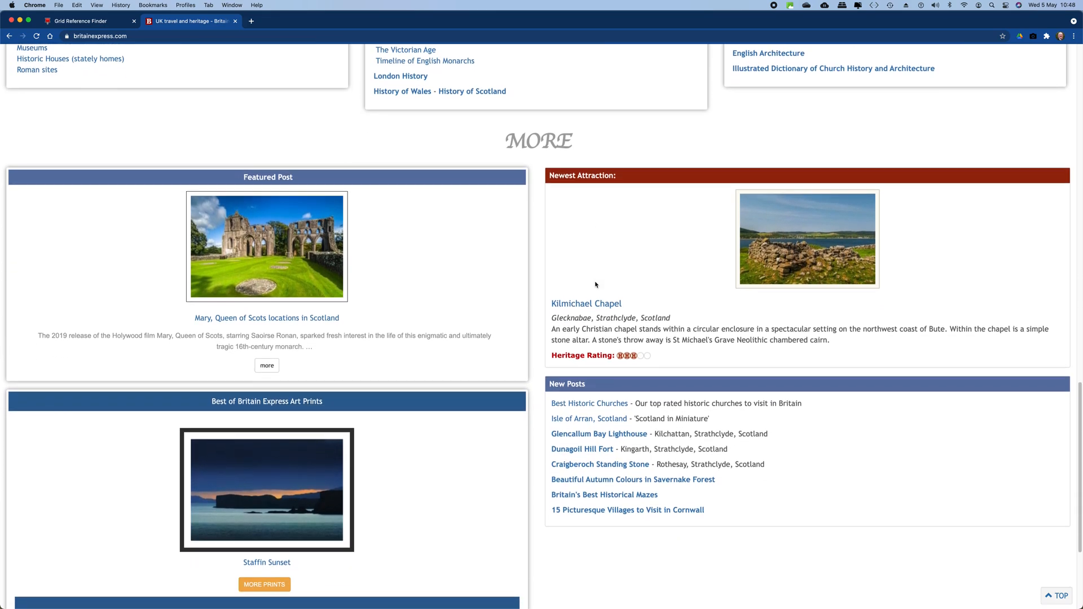
scroll(595, 284, "up", 20)
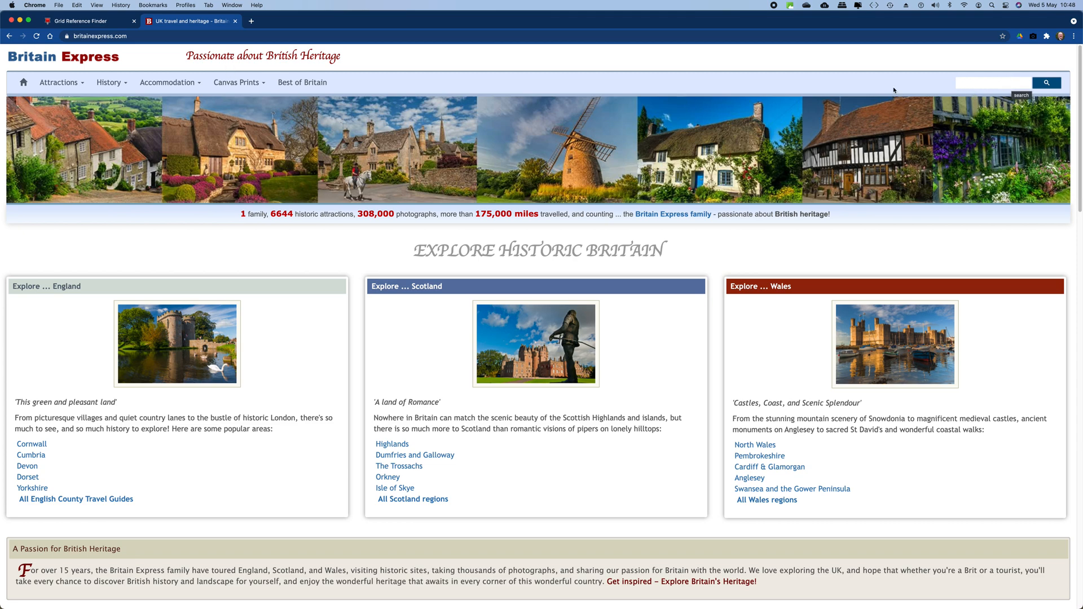
left_click(251, 21)
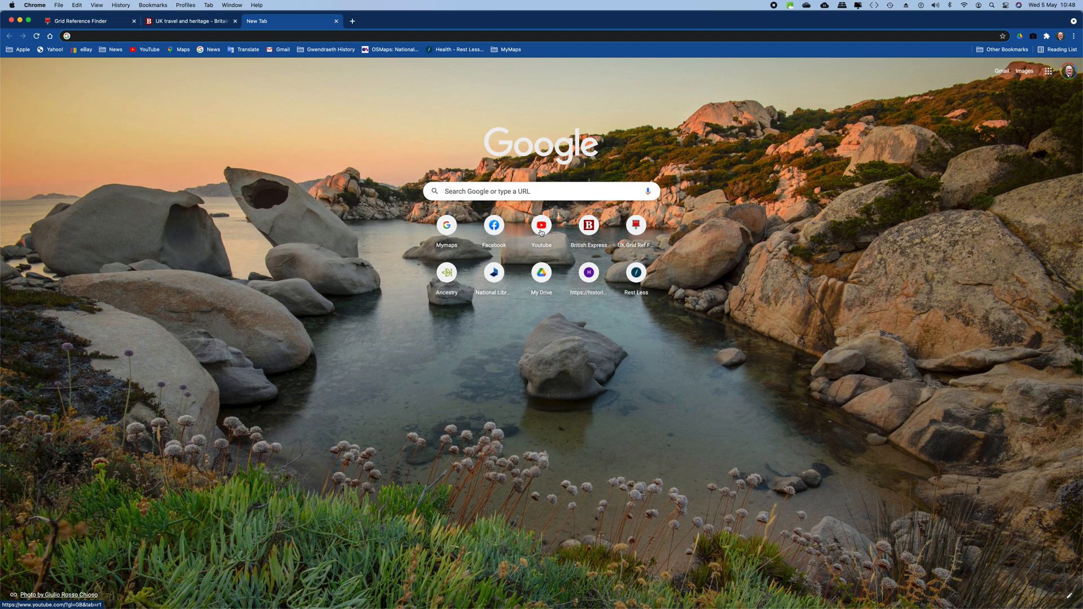
left_click(541, 228)
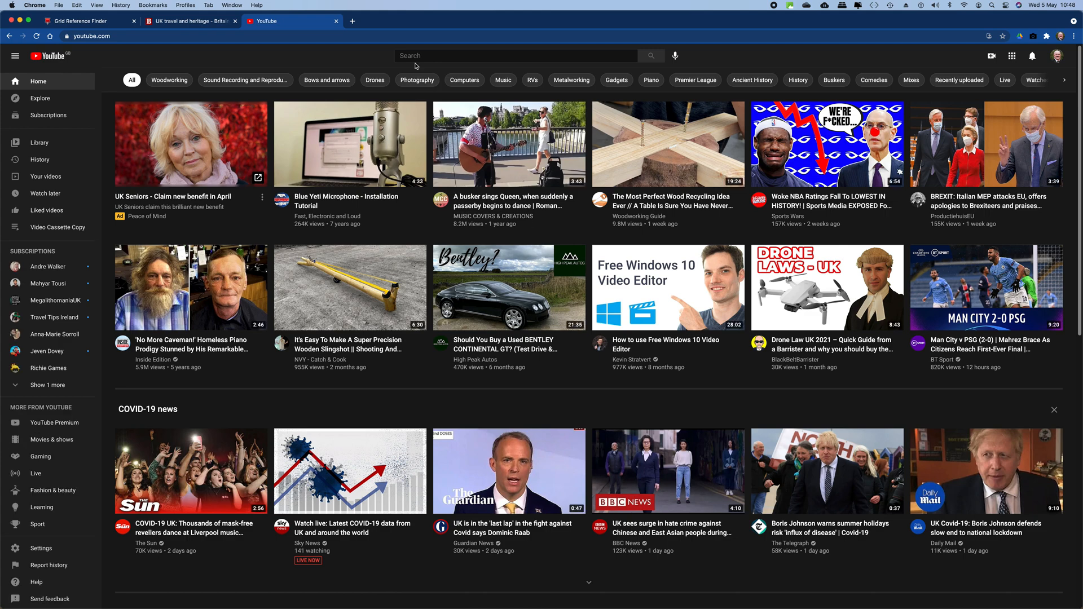
In a new tab, search for "my maps google" and open the Uk Castles map in Google My Maps
left_click(352, 22)
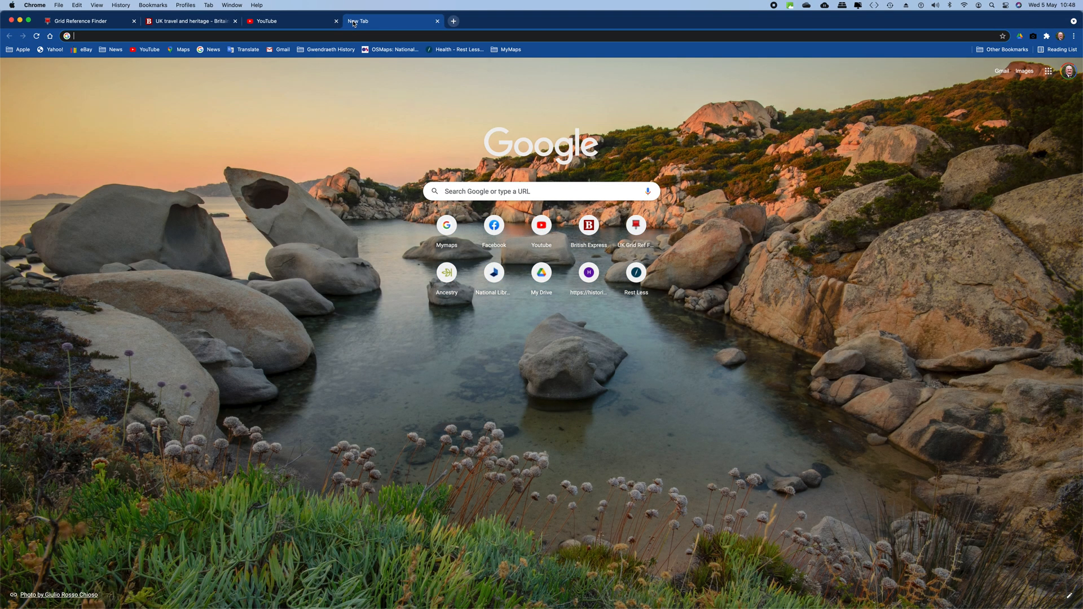
left_click(467, 192)
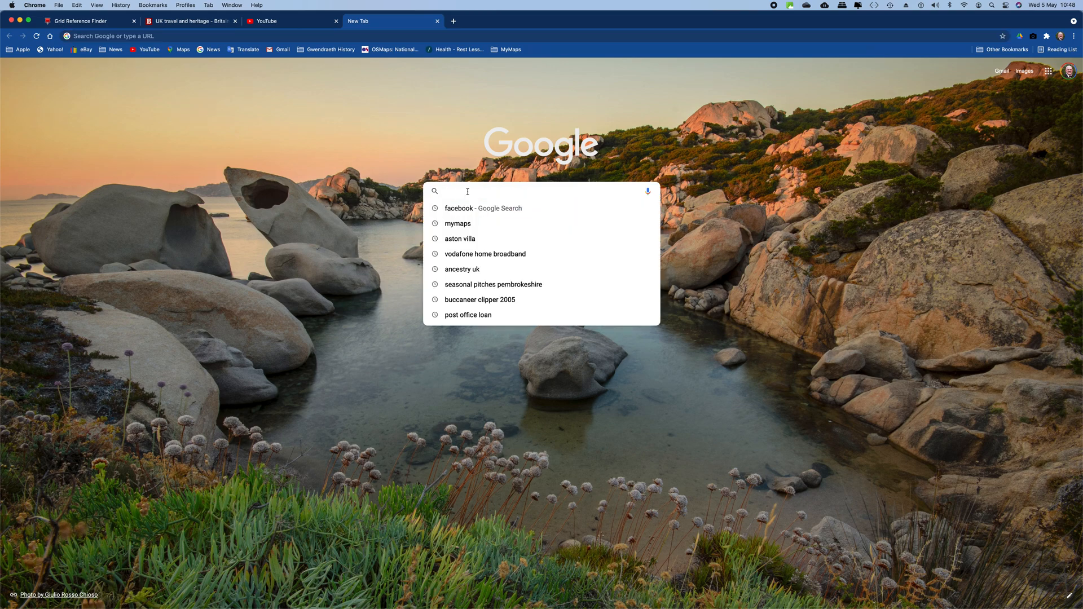
type("my")
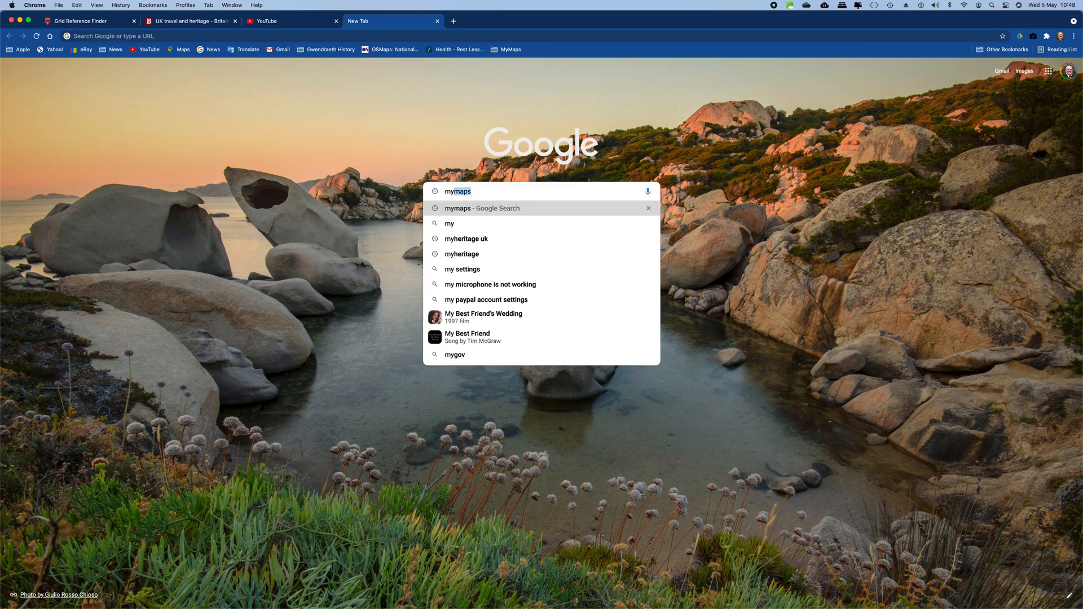
type("maps")
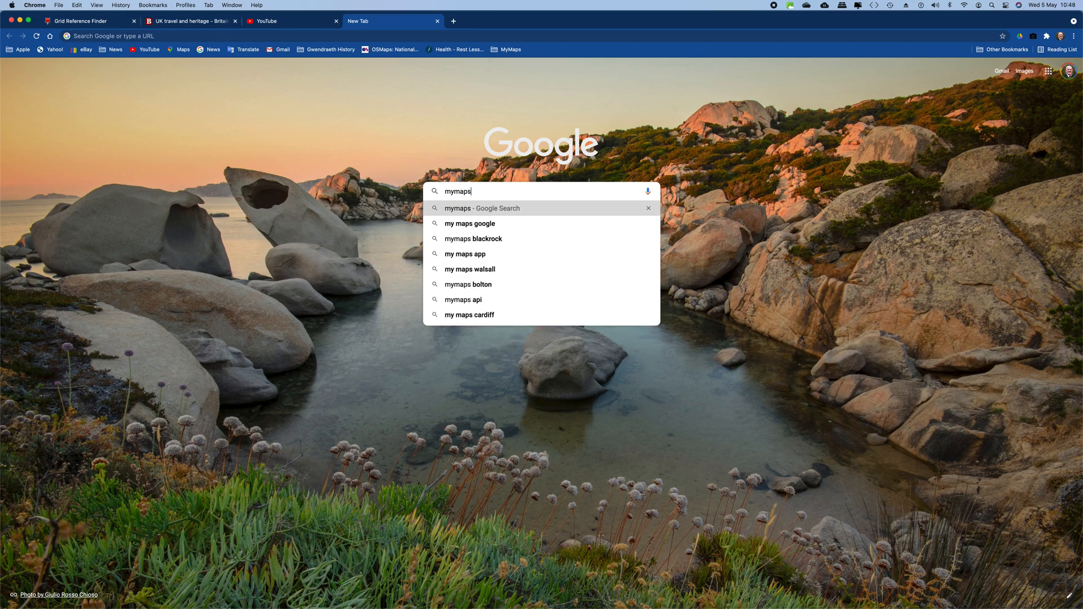
left_click(470, 225)
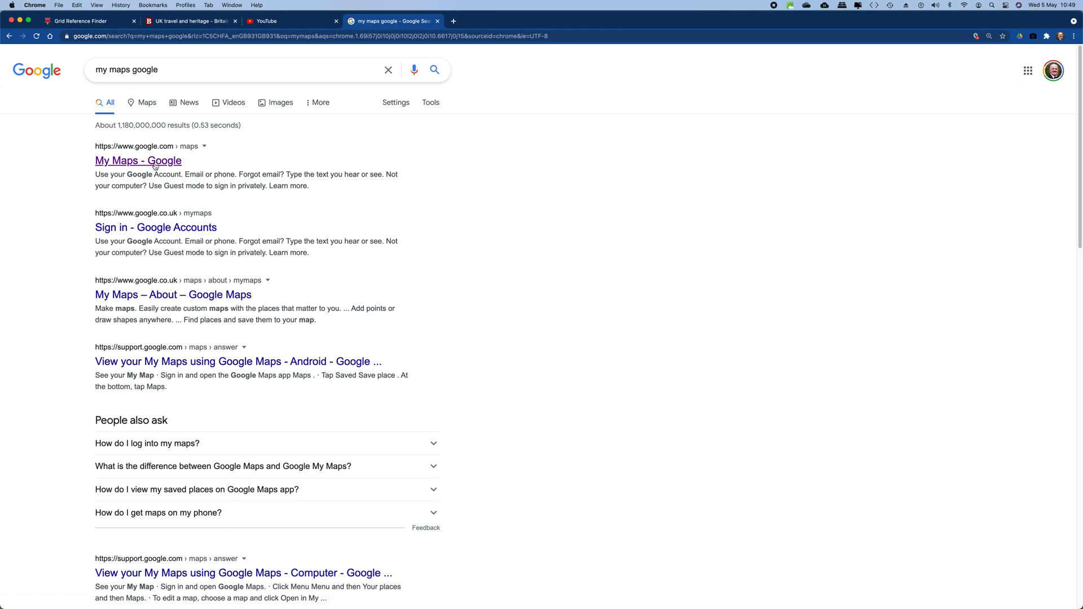
left_click(136, 164)
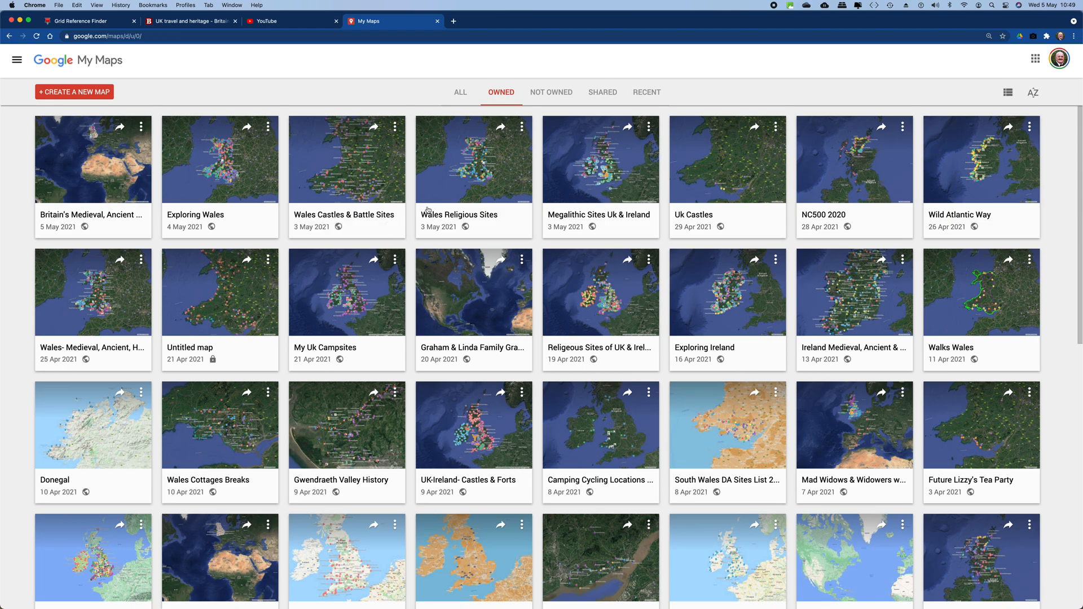
left_click(724, 174)
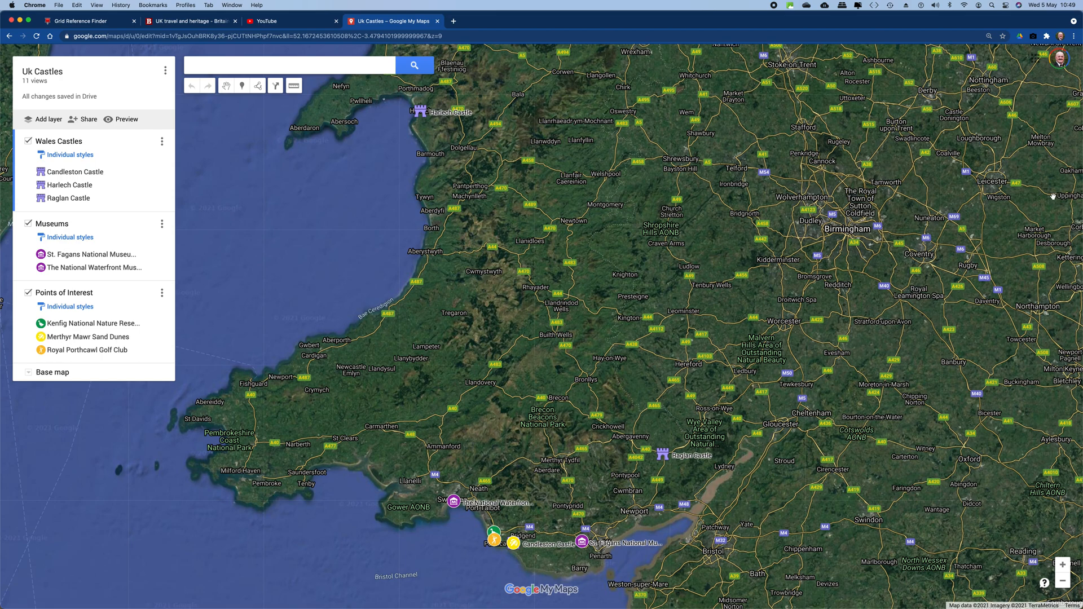
Open Firefox, agree to Google's cookie terms, and arrange its window side by side with the narrowed Chrome window
left_click_drag(1081, 197, 539, 200)
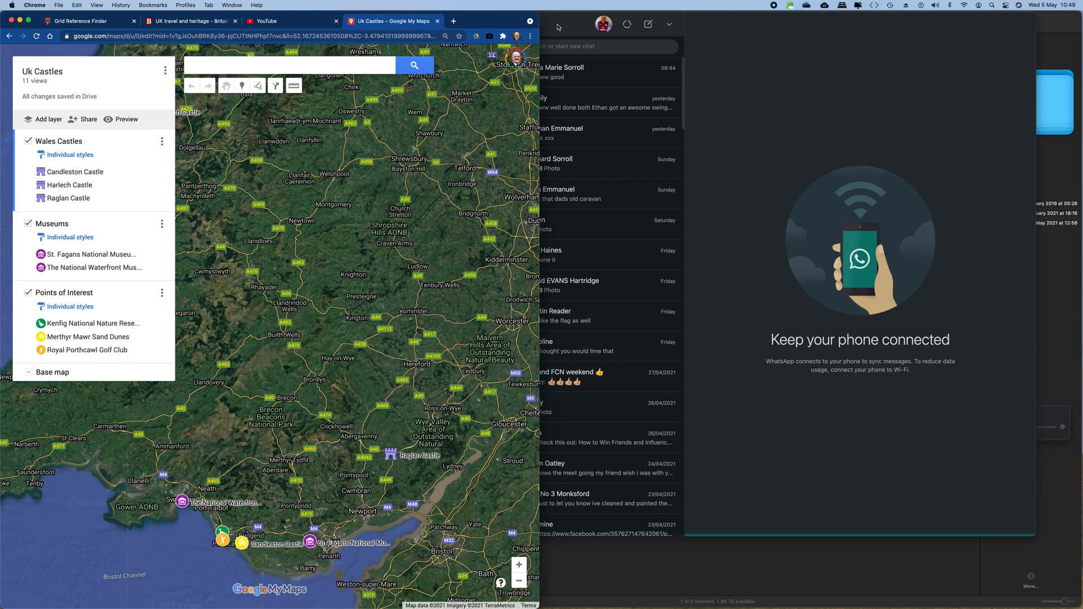
mouse_move(602, 607)
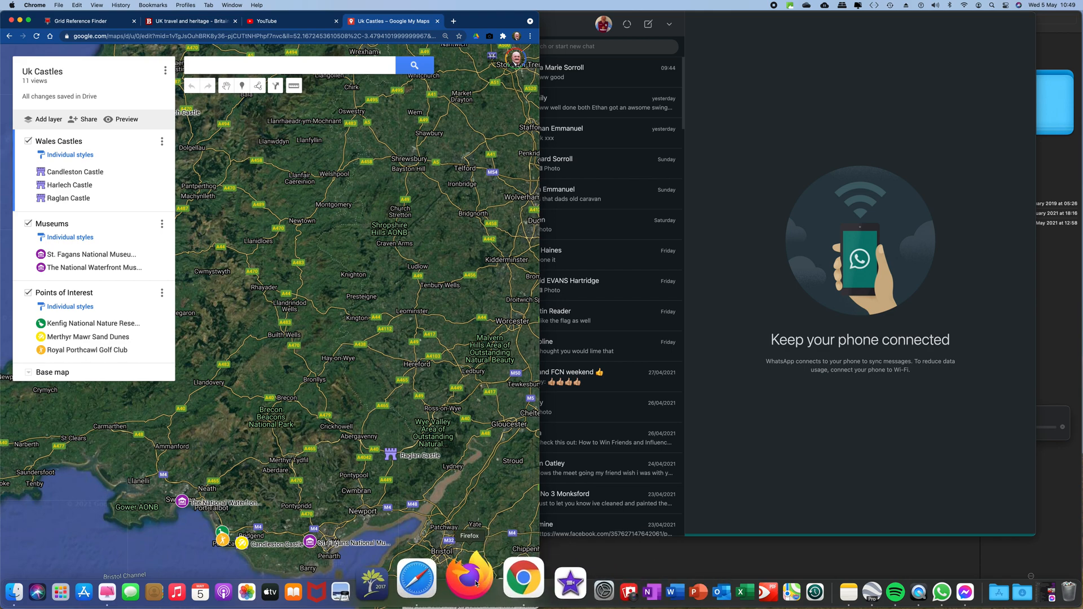
left_click(475, 583)
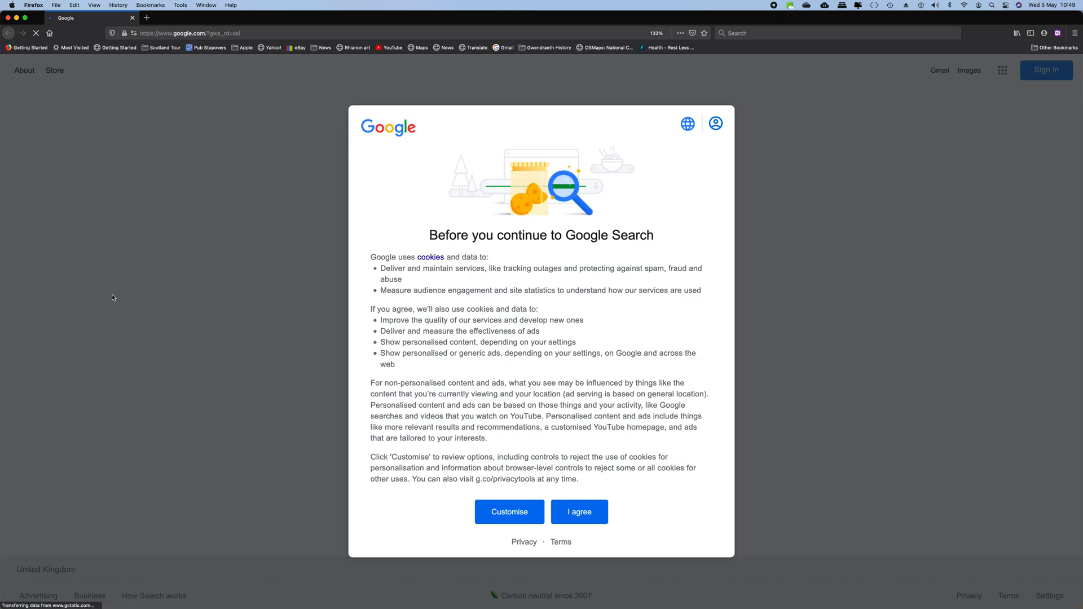
left_click(576, 515)
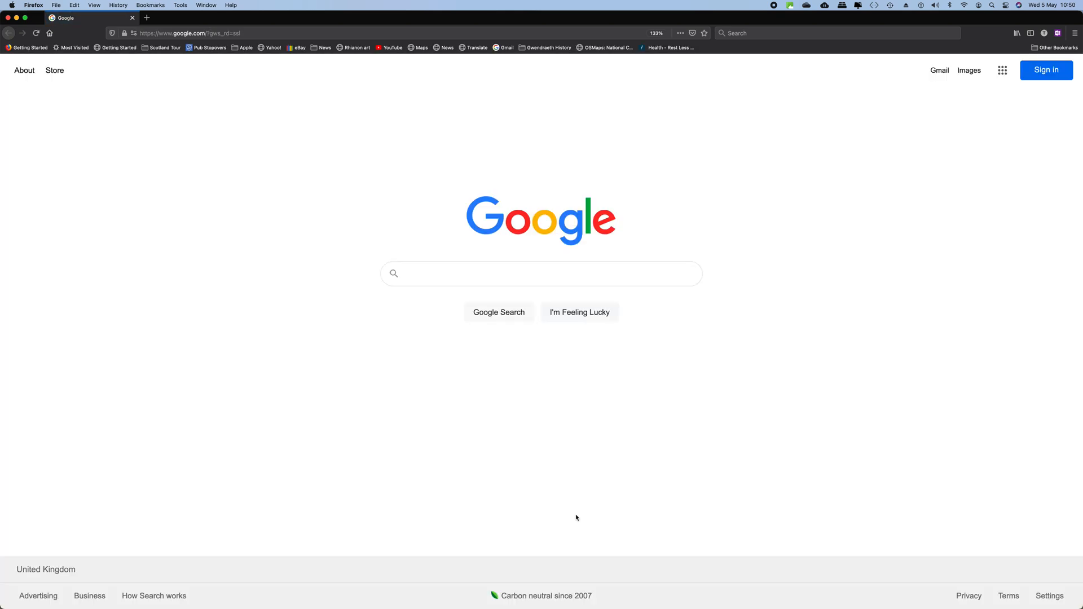
left_click_drag(2, 224, 538, 238)
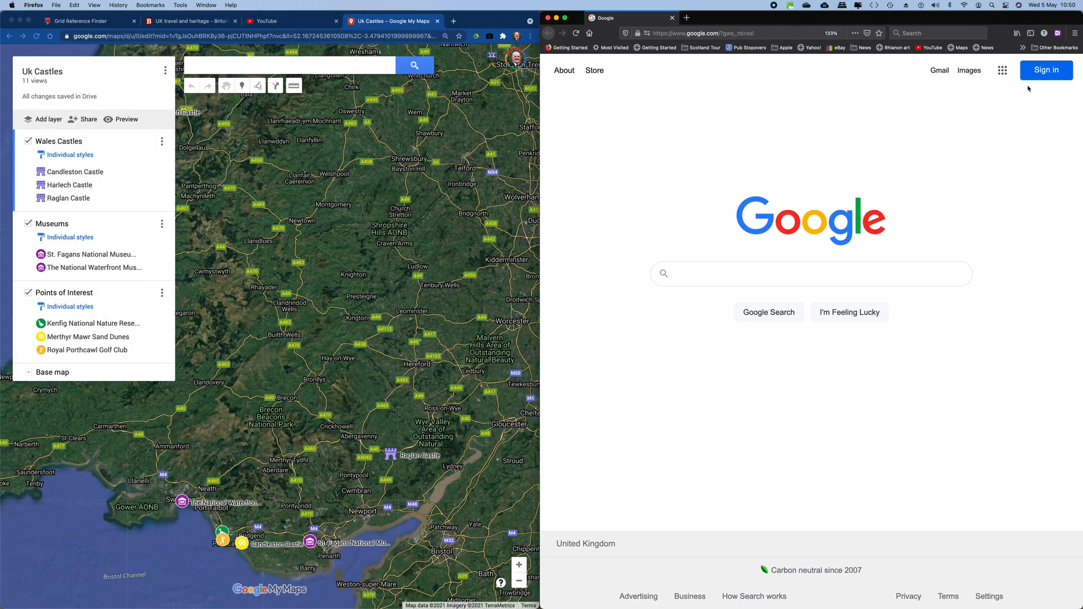
Sign in to Google in Firefox with the saved account's e-mail and password
left_click(1039, 73)
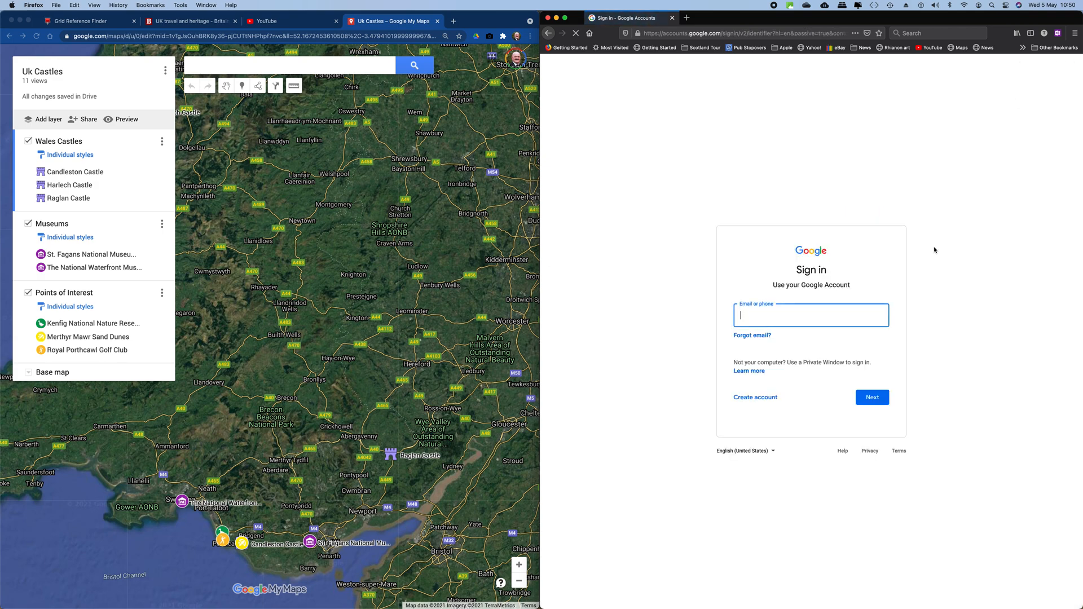
left_click(812, 324)
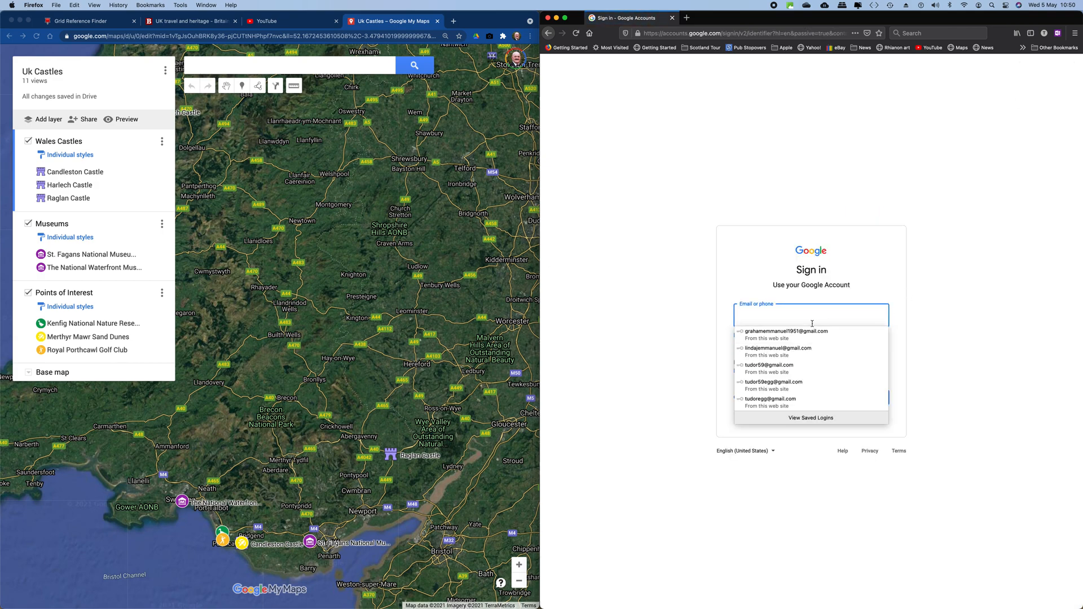
left_click(777, 368)
left_click(876, 398)
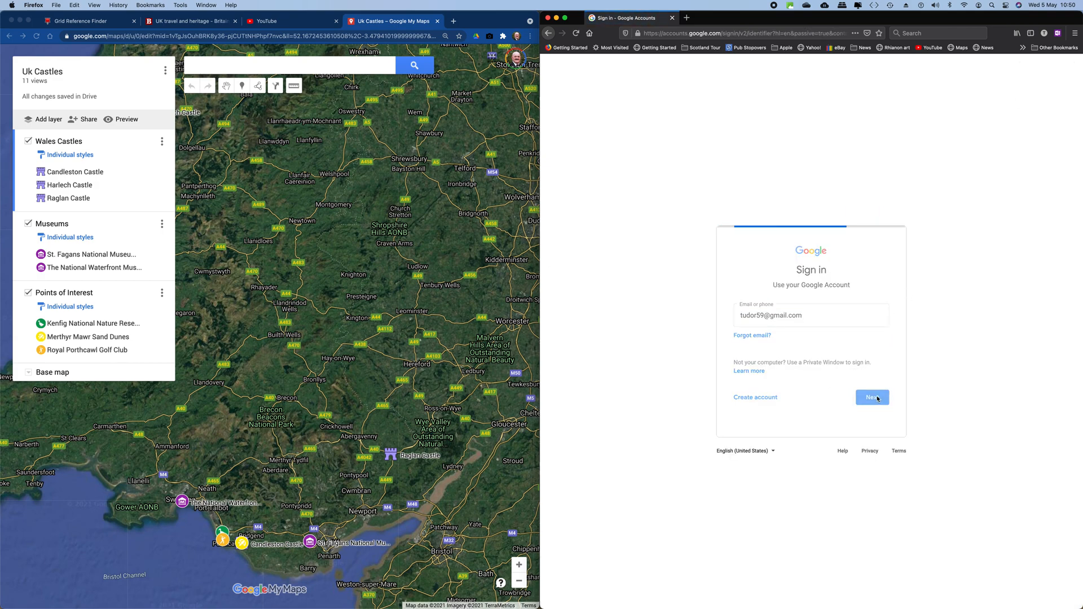
left_click(877, 380)
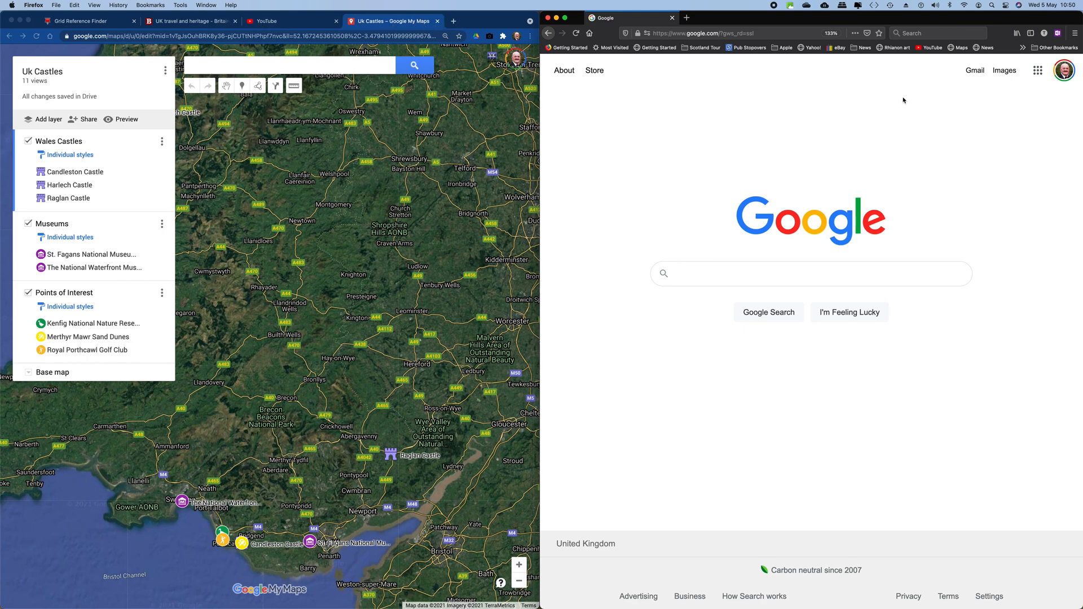
Find Google My Maps in Firefox with the "my maps google" search and open the Uk Castles map there
left_click(699, 275)
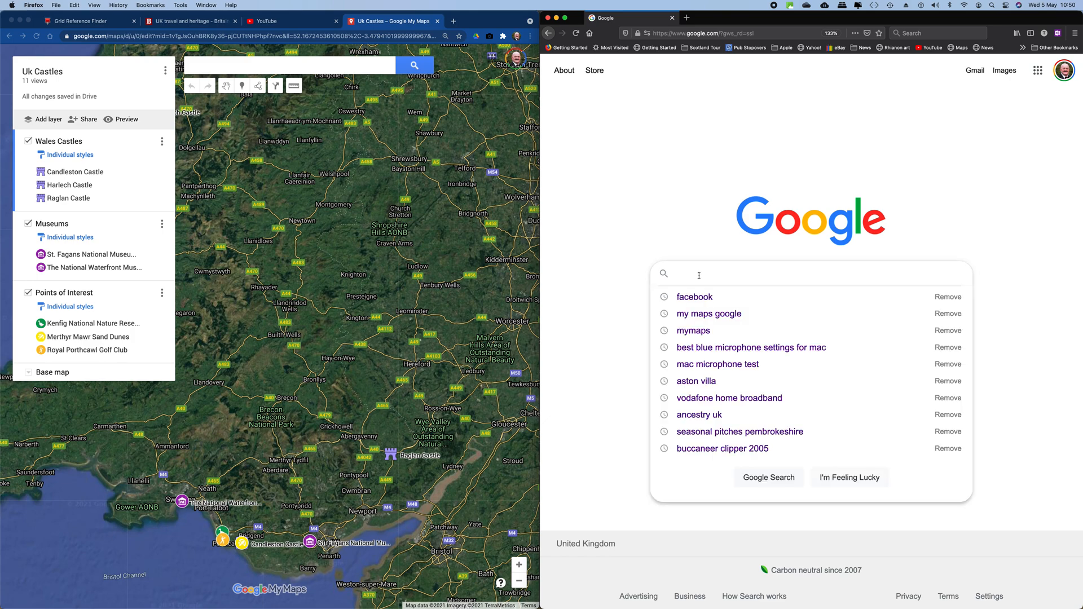
left_click(705, 314)
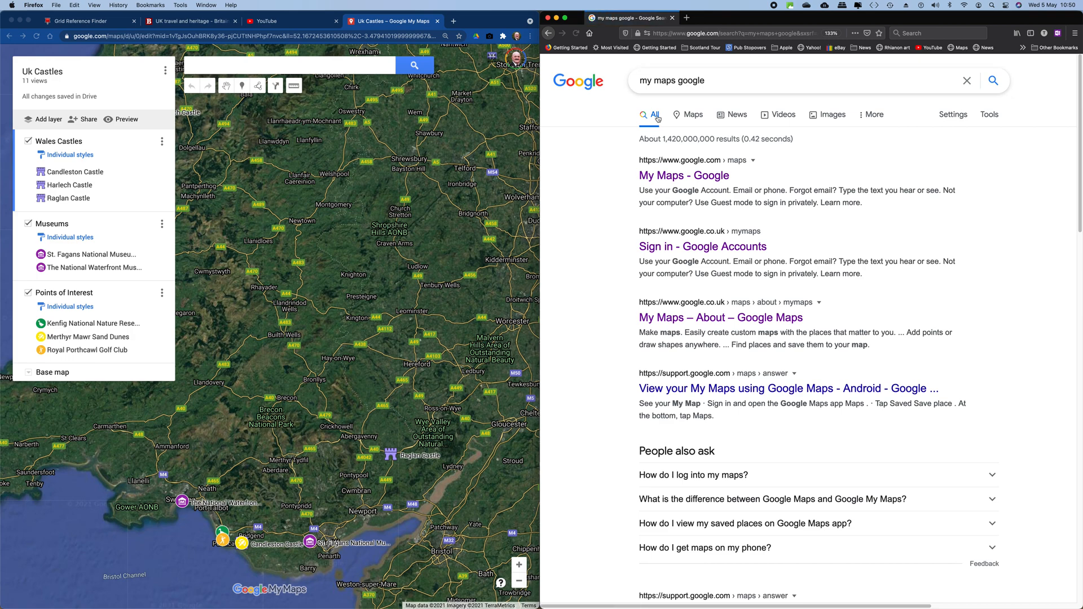
left_click(697, 177)
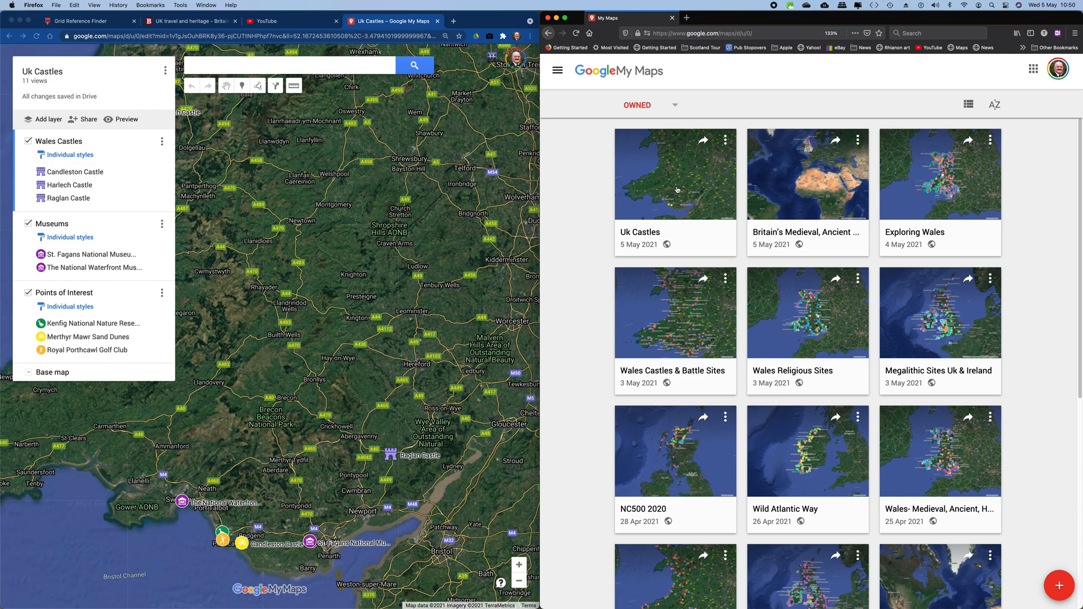
left_click(683, 185)
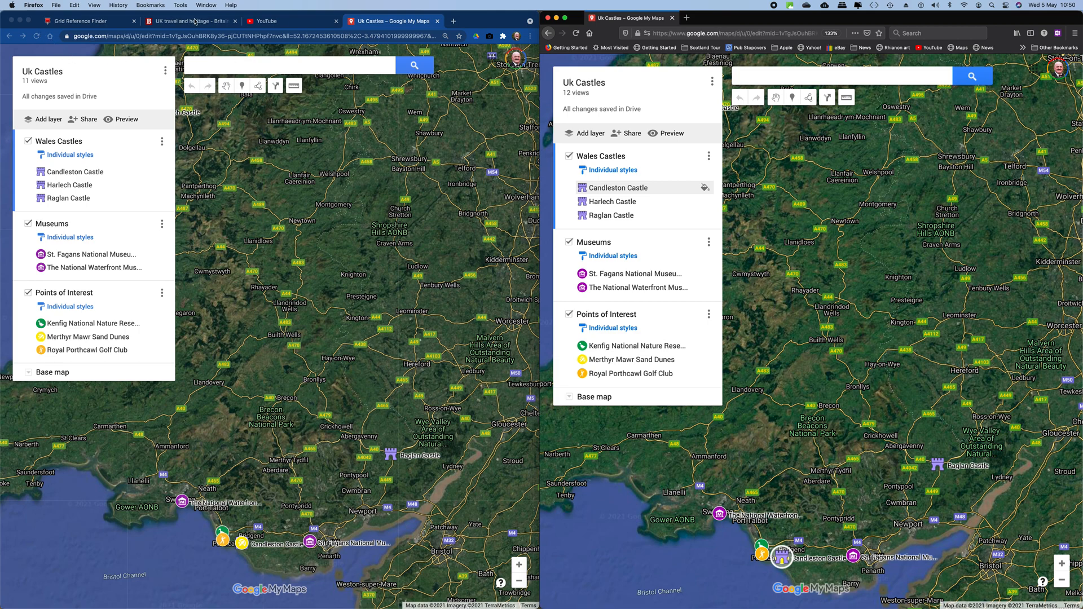
Return the Chrome map tab to its home page and swap the Chrome and Firefox windows' sides of the screen
left_click(50, 39)
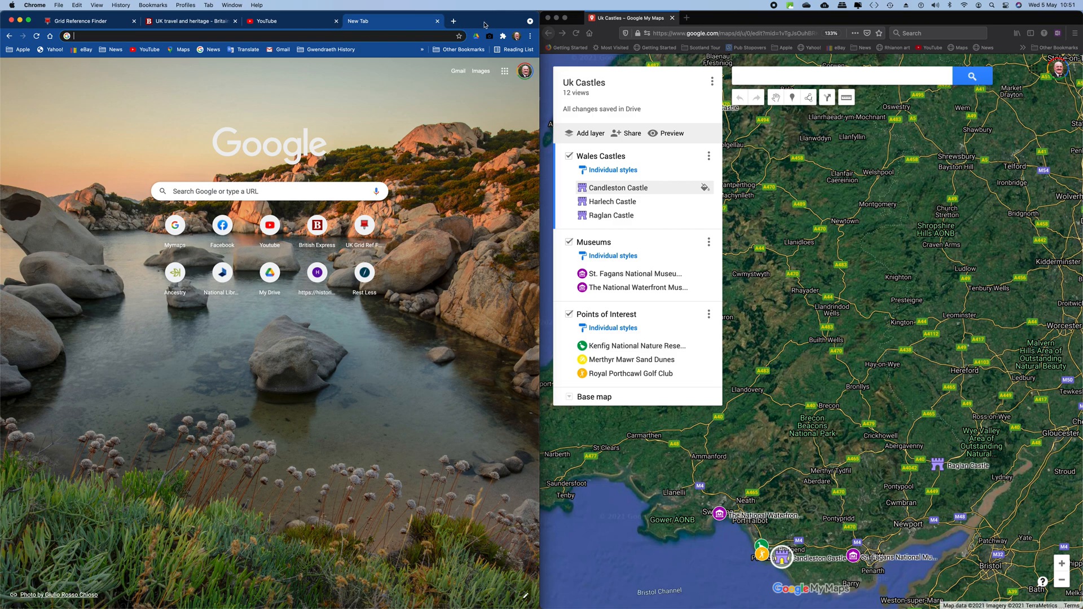
left_click_drag(485, 25, 988, 46)
left_click_drag(826, 19, 290, 3)
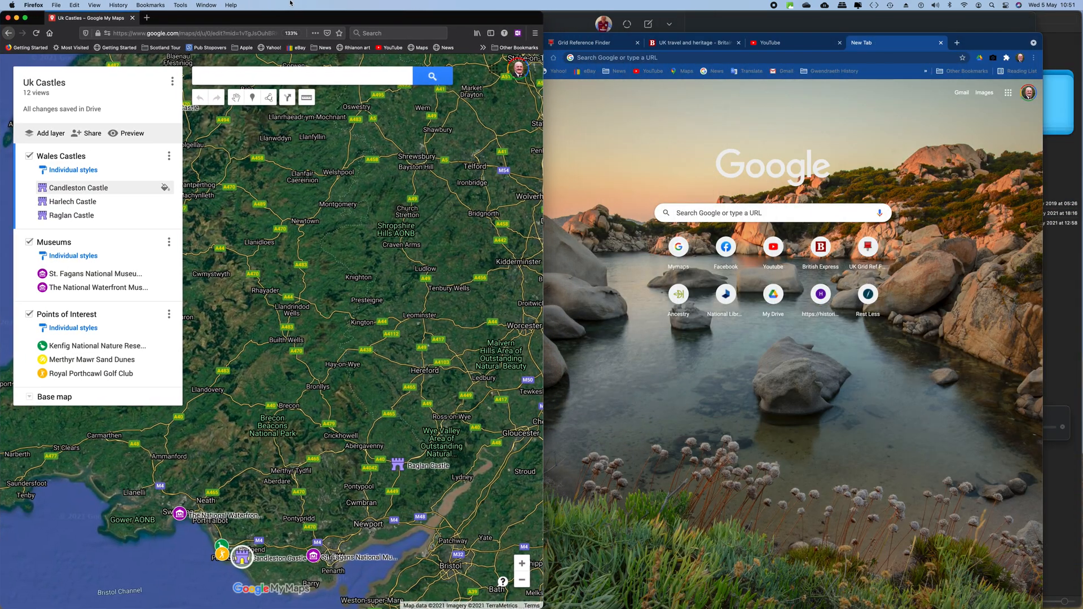
left_click_drag(965, 45, 1007, 22)
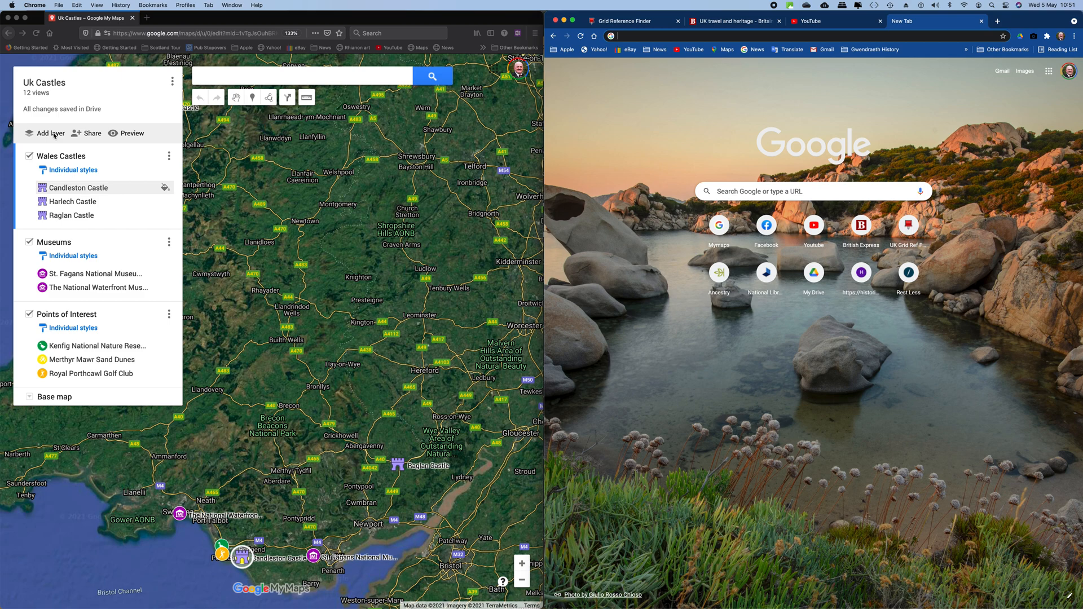
Add a new layer named "Historical Sites" to the Uk Castles map in Firefox
left_click(55, 135)
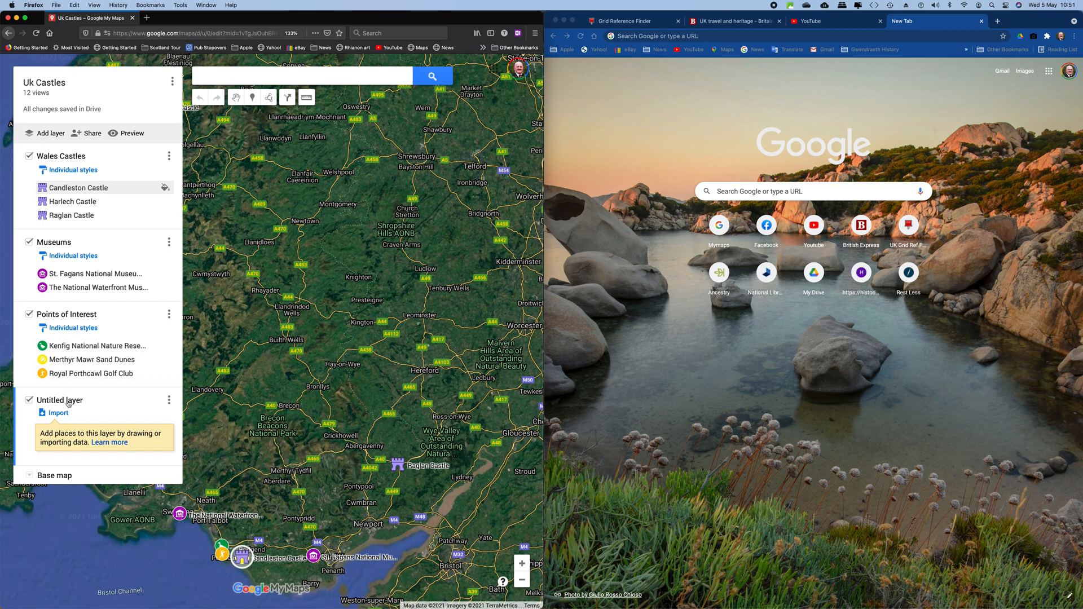
left_click(72, 401)
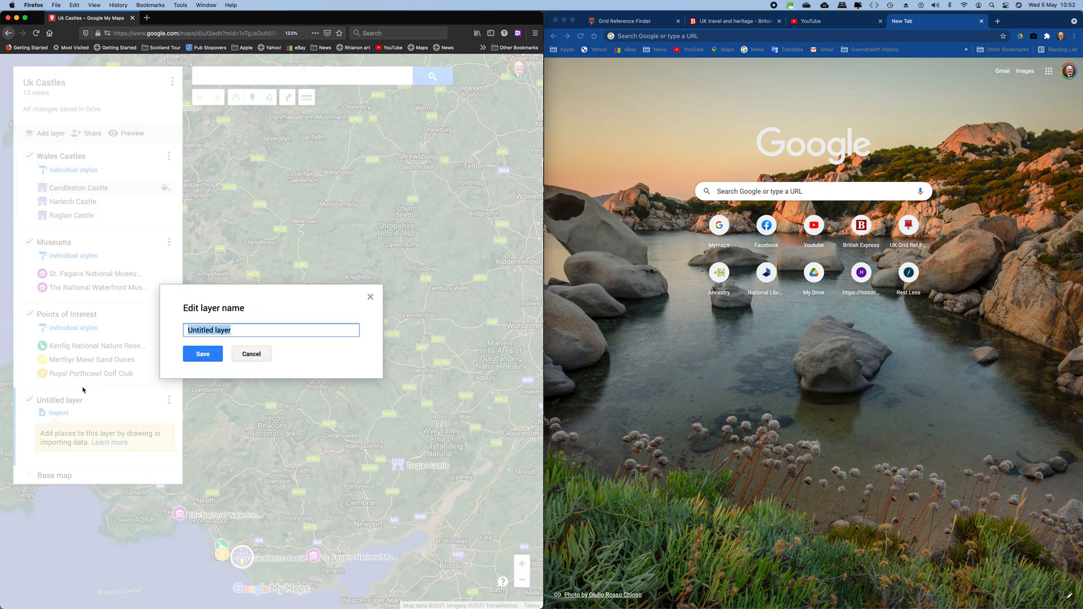
type("Historical Sites")
left_click(210, 355)
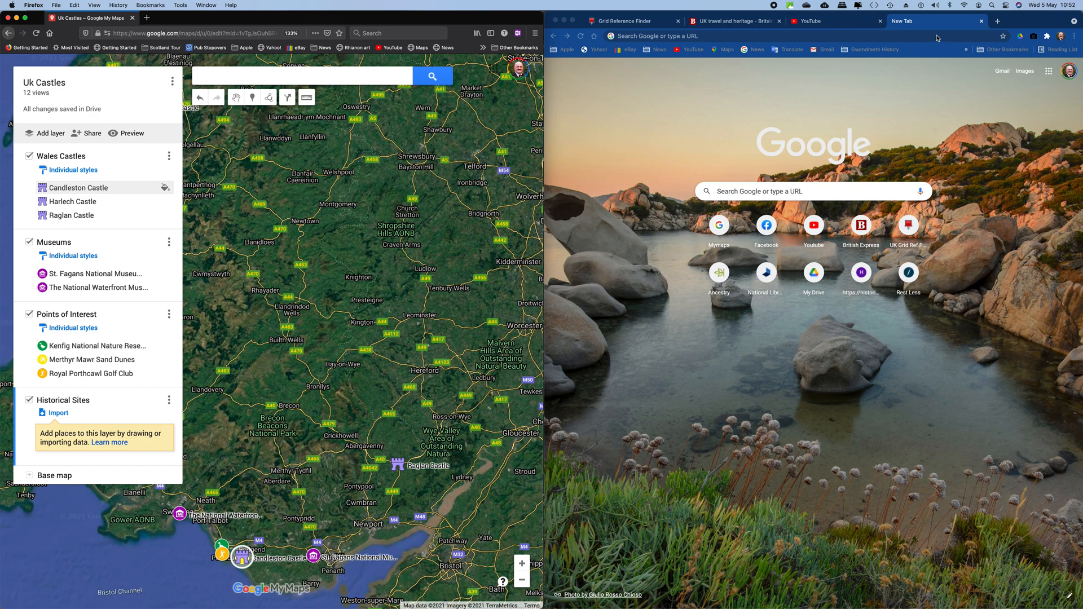
Search Google in Chrome for "megalithic sites in wales" and open the "Megaliths : The Megalithic Portal and Megalith Map" result
left_click(735, 193)
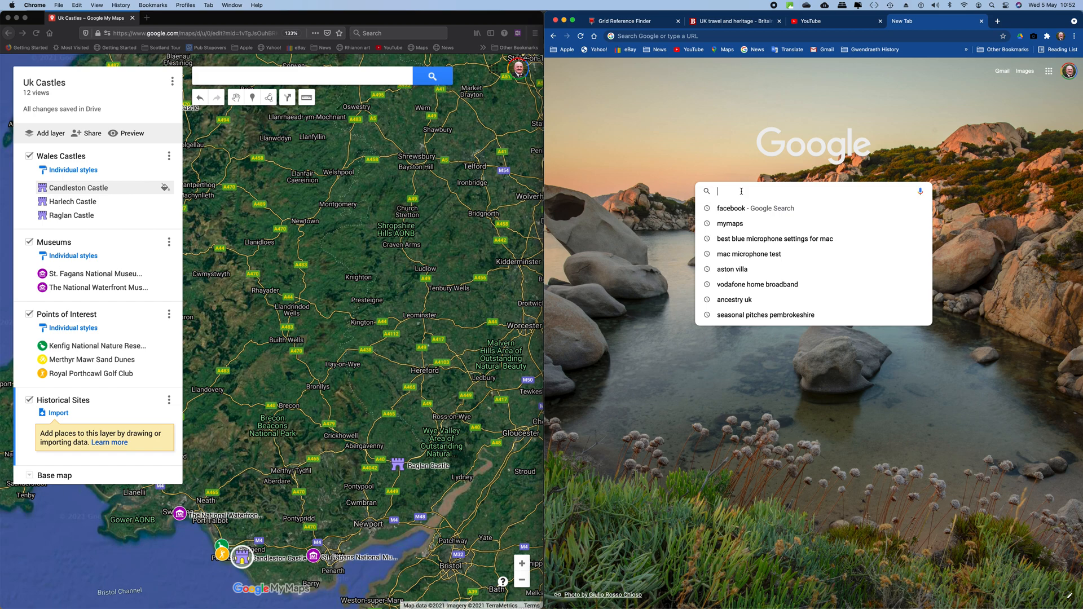
type("m")
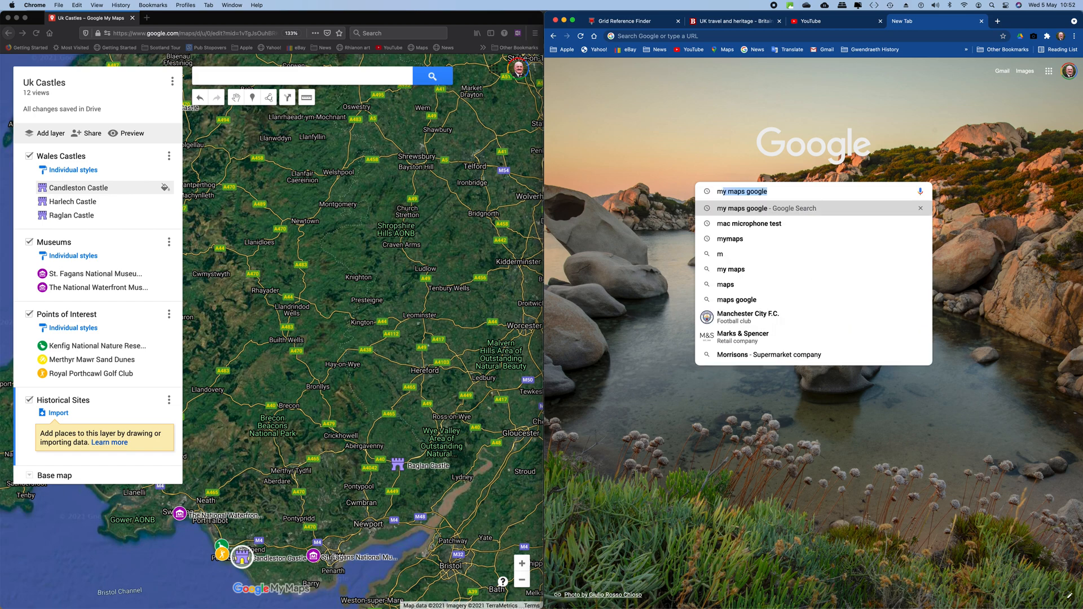
type("egali")
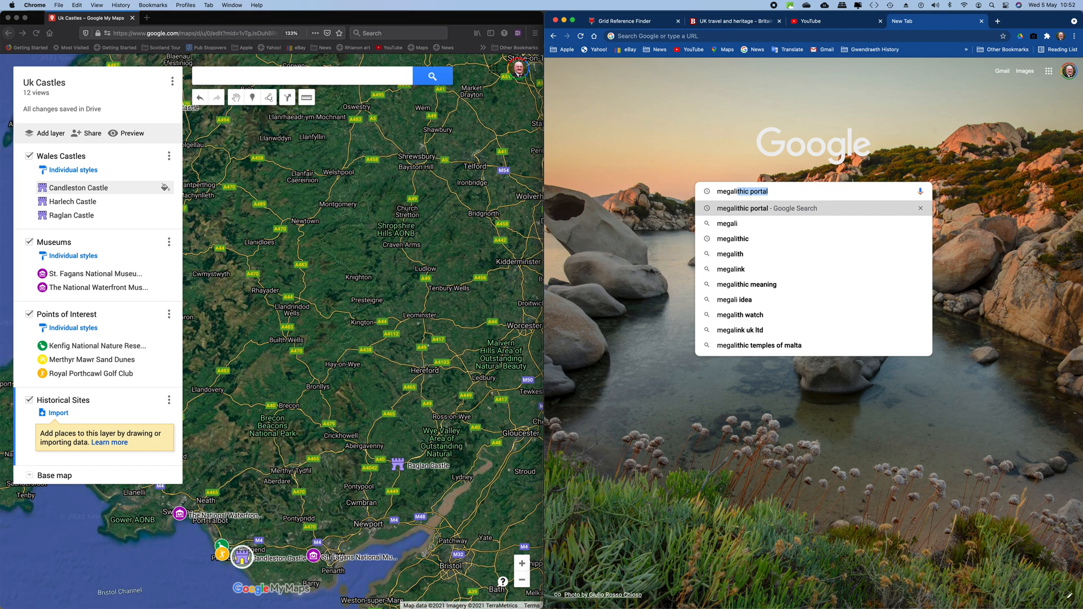
type("thic sites")
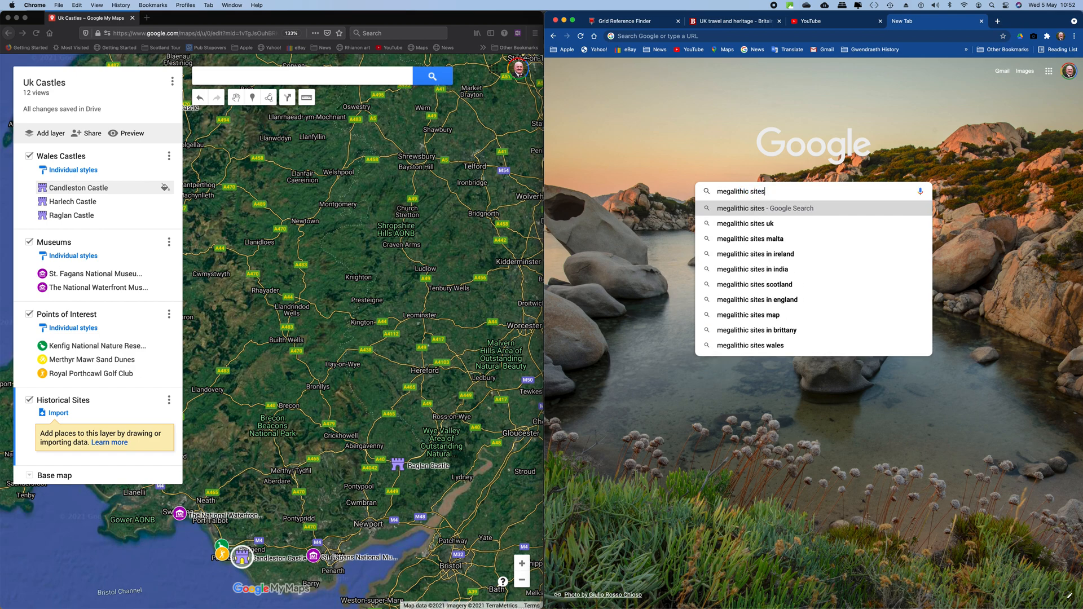
type(" in wal")
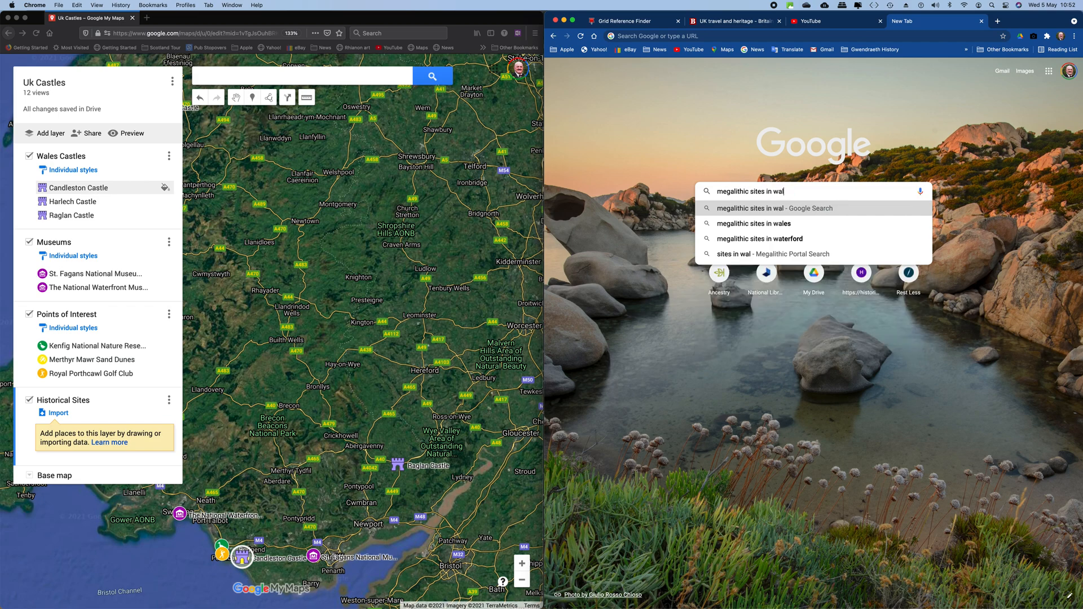
type("es")
key("Return")
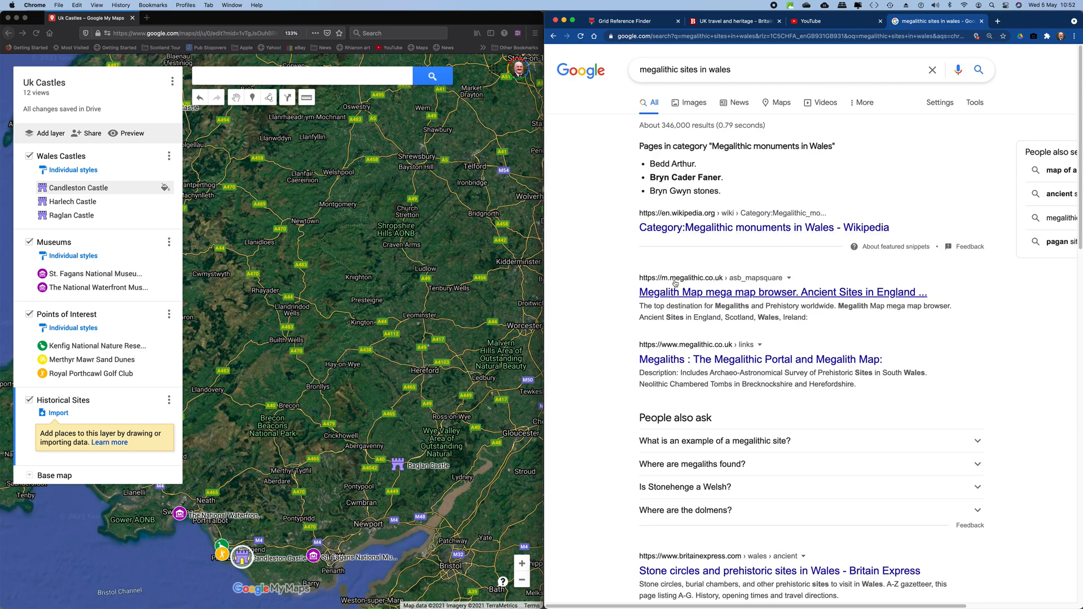
left_click(743, 362)
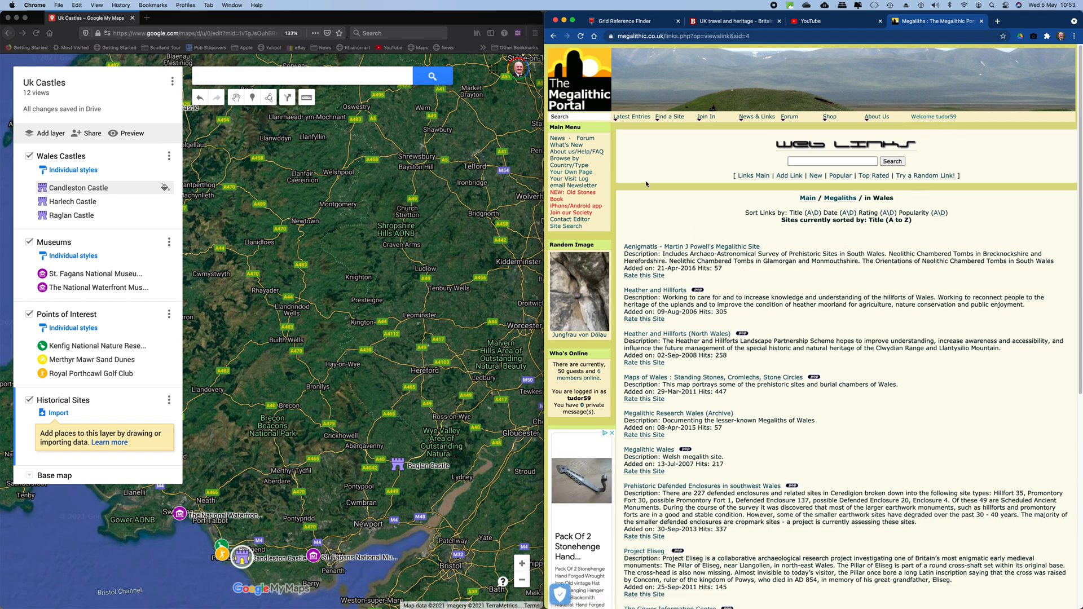
Find map square SN through the Megalithic Portal's UK & Ireland Map and open the Aberaeron Chalybeate Well page from its site list
left_click(795, 162)
mouse_move(659, 119)
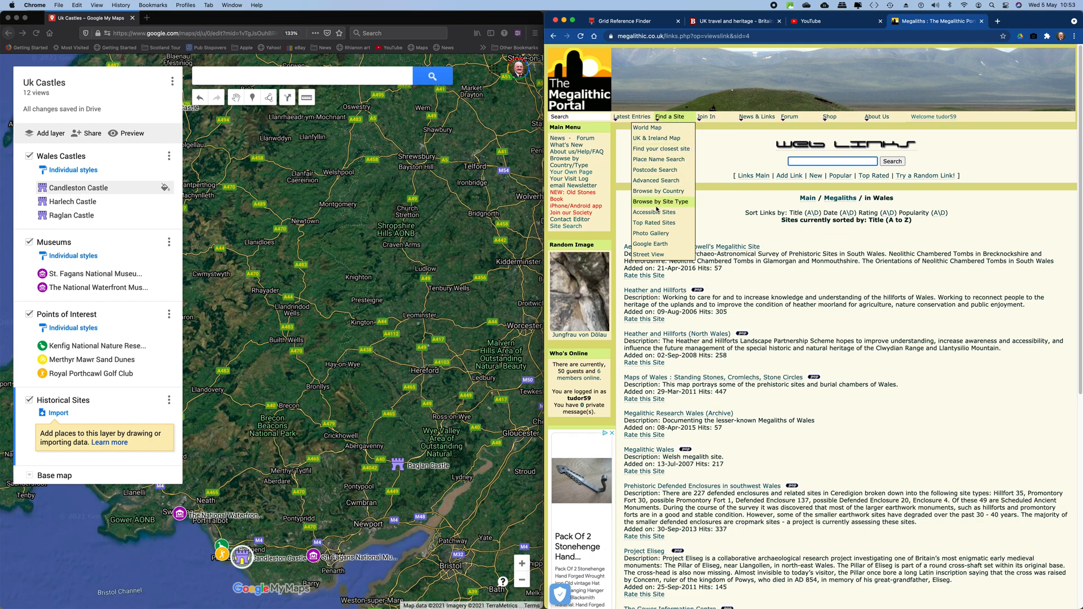
left_click(658, 140)
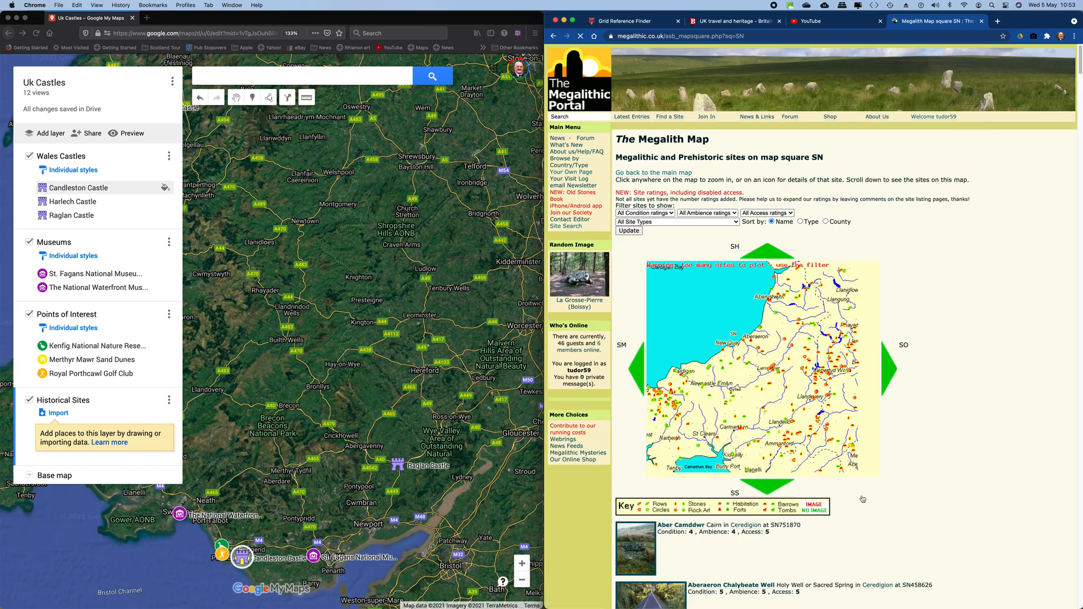
scroll(860, 525, "down", 5)
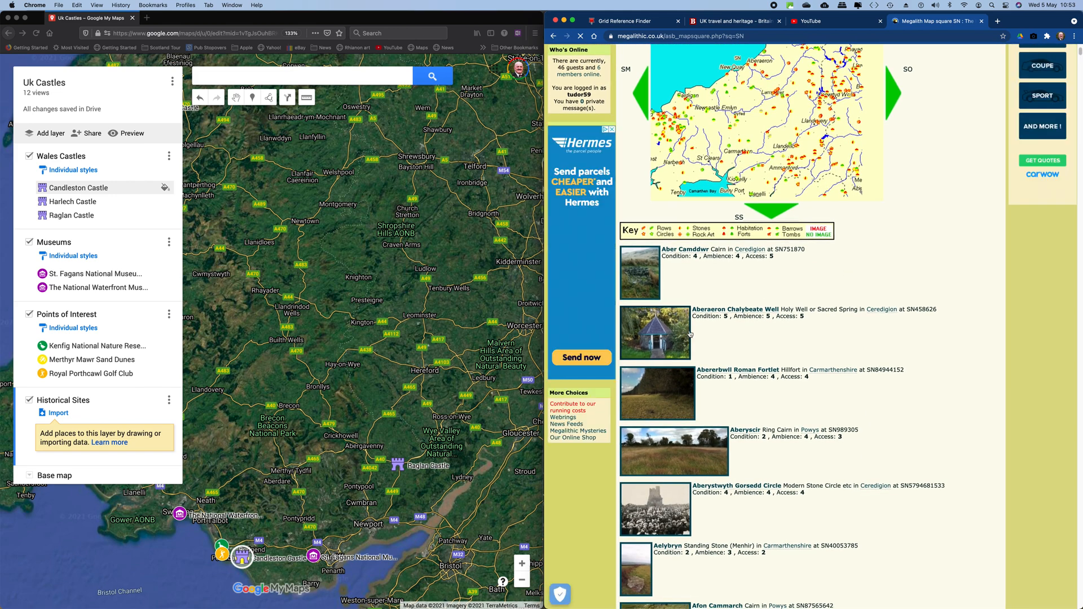
left_click(738, 310)
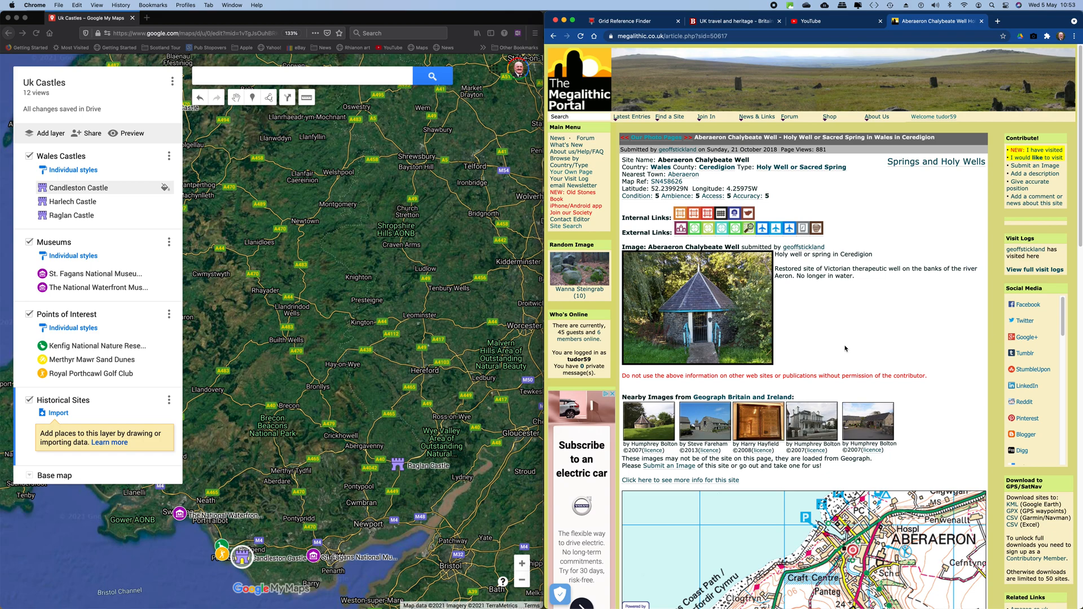
Look through the Aberaeron Chalybeate Well page and copy its map reference SN458626
scroll(852, 351, "down", 5)
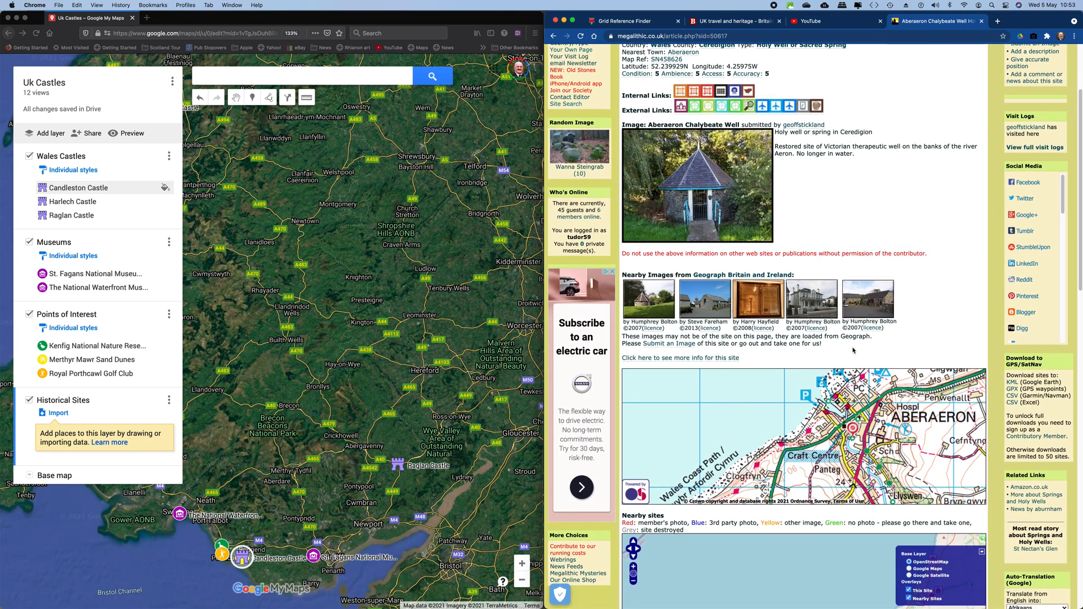
scroll(853, 350, "down", 5)
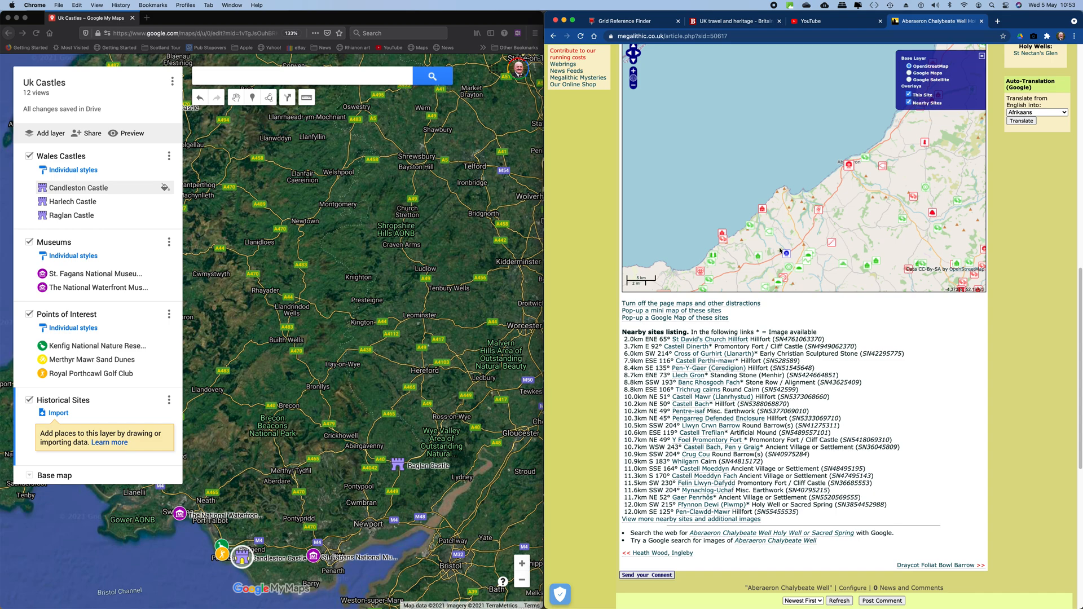
scroll(780, 250, "up", 4)
scroll(779, 251, "up", 6)
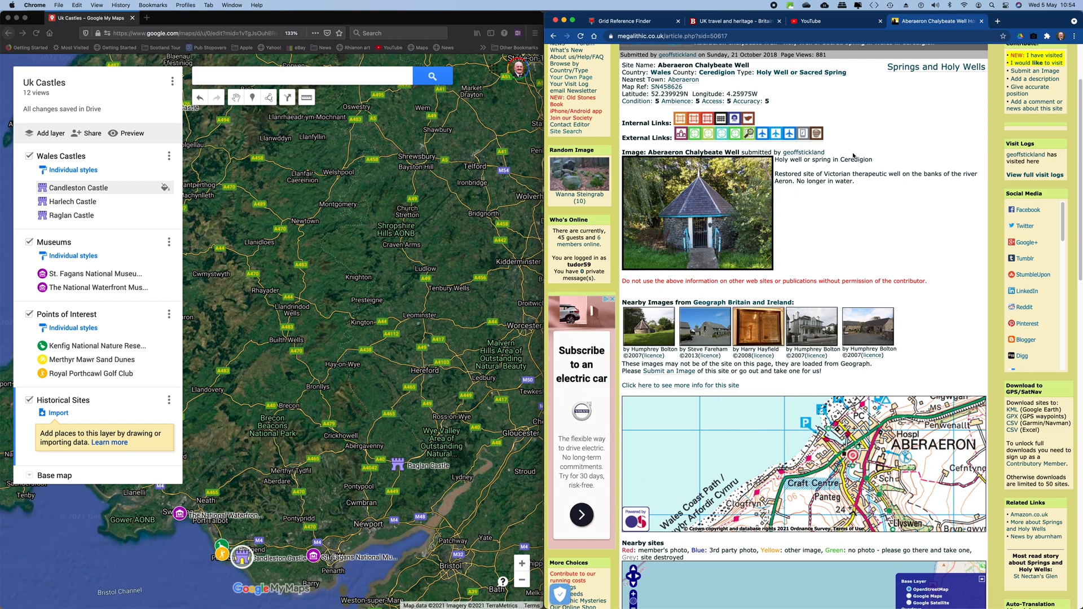
scroll(853, 156, "up", 2)
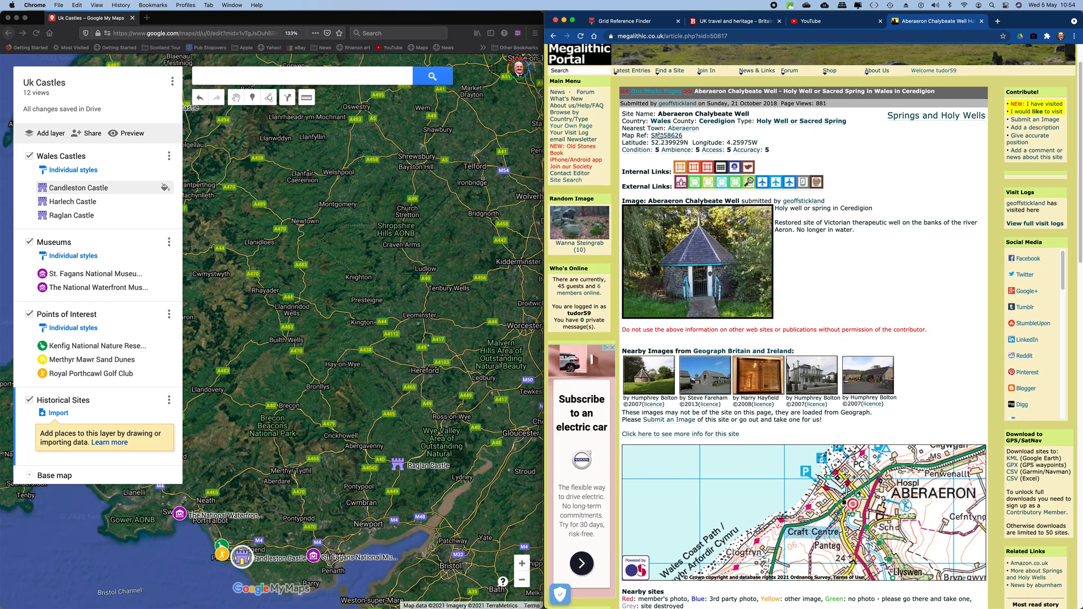
mouse_move(681, 150)
left_click_drag(684, 137, 649, 136)
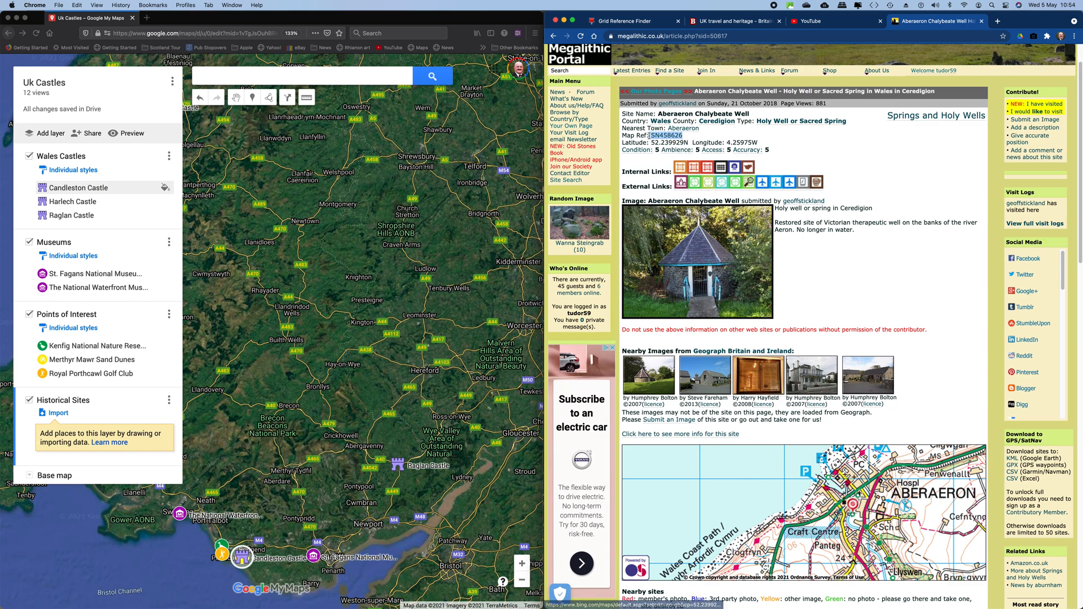
right_click(663, 135)
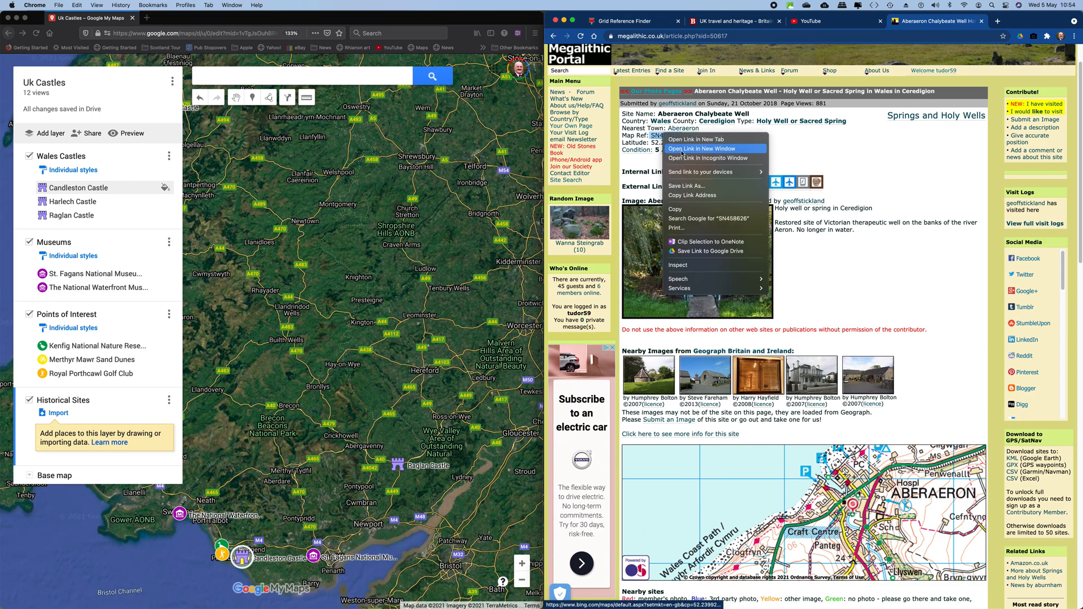
left_click(675, 210)
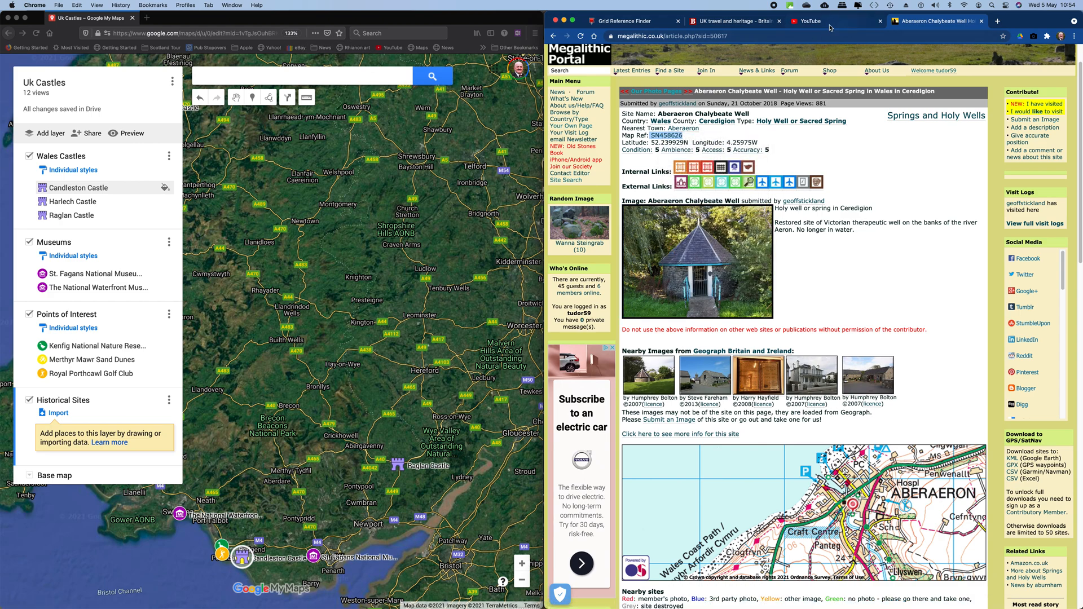
Look up the copied grid reference SN458626 on the UK Grid Reference Finder site
left_click(635, 26)
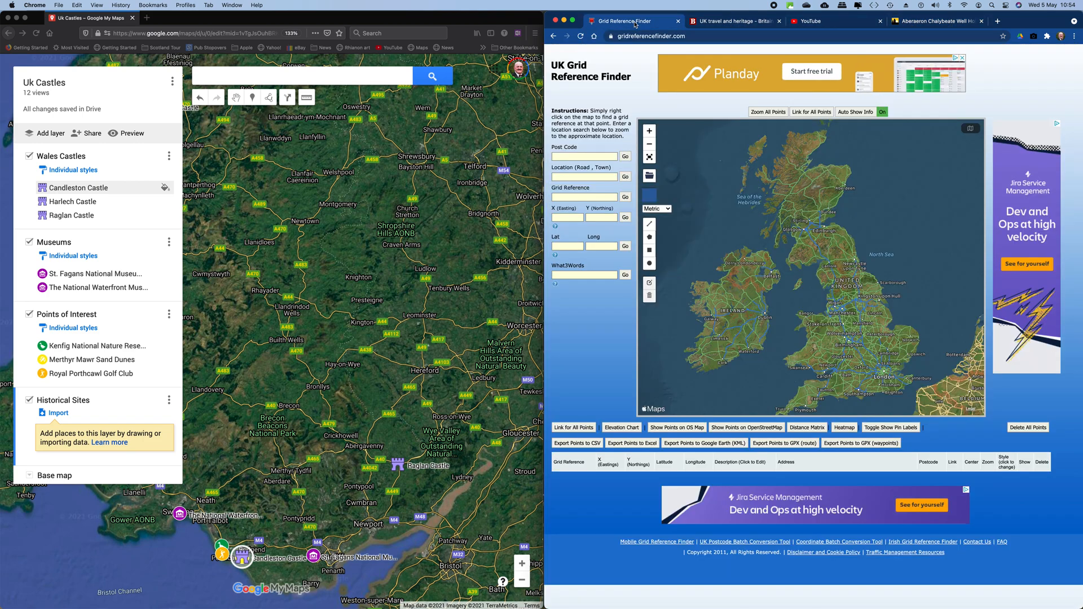
left_click(563, 200)
right_click(562, 199)
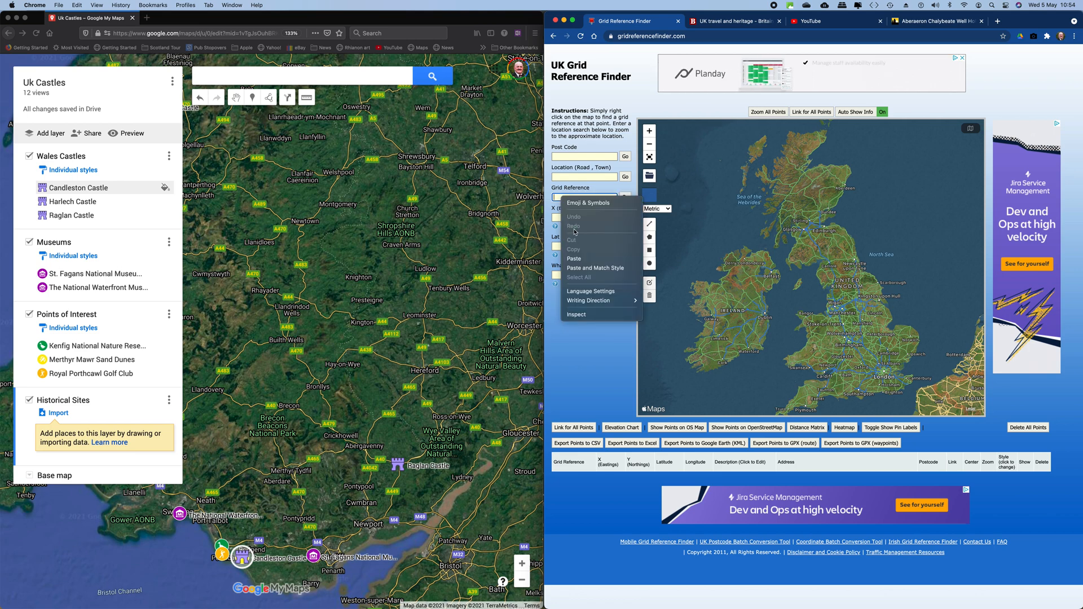
left_click(574, 259)
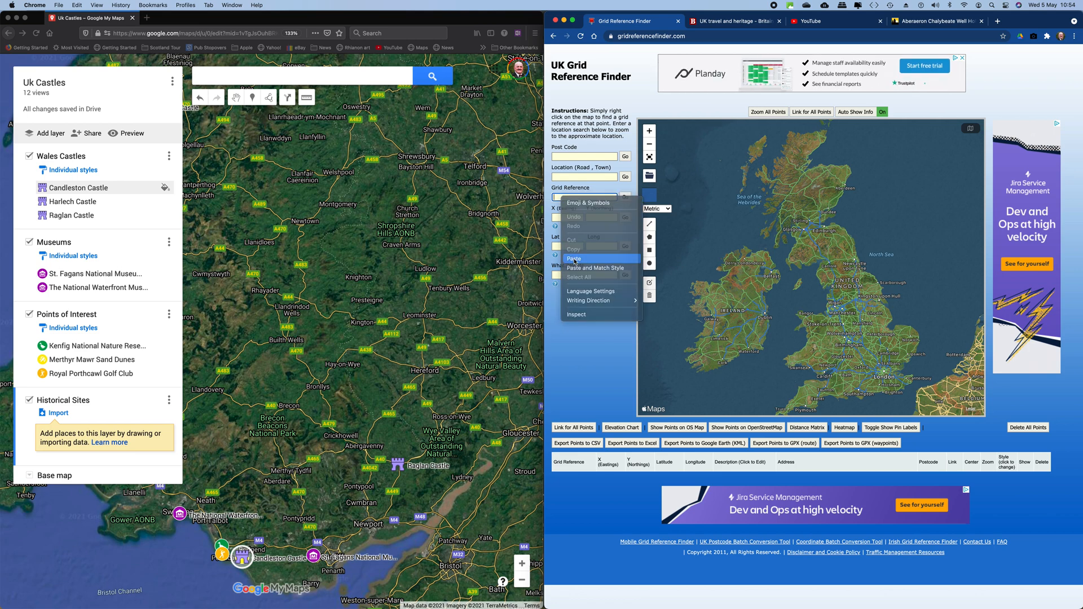
left_click(624, 198)
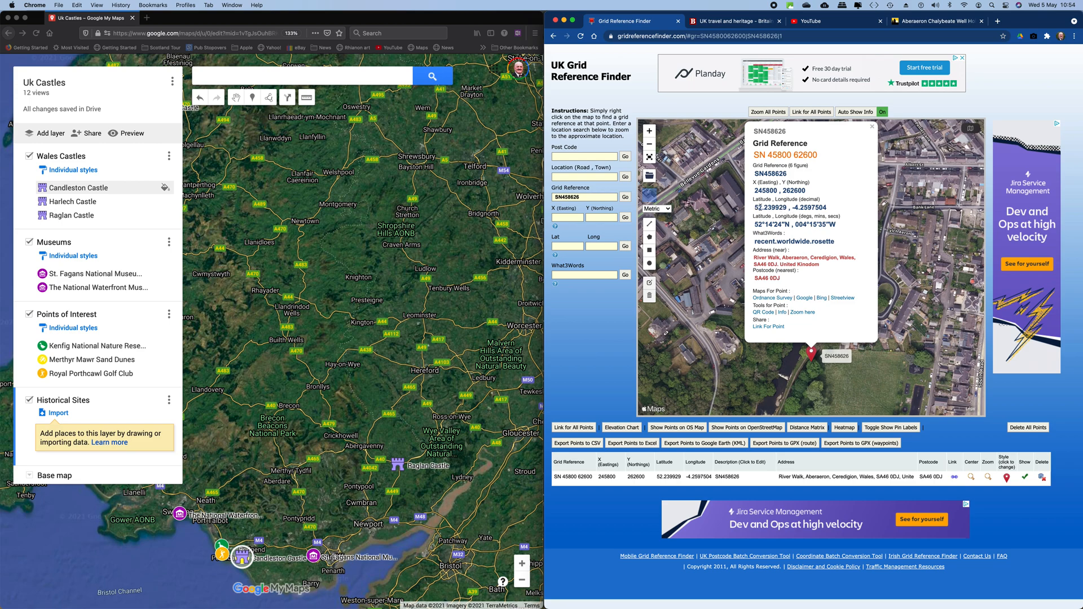
Copy the point's decimal latitude and longitude, 52.239929 , -4.2597504, from its Grid Reference Finder details
left_click(794, 209)
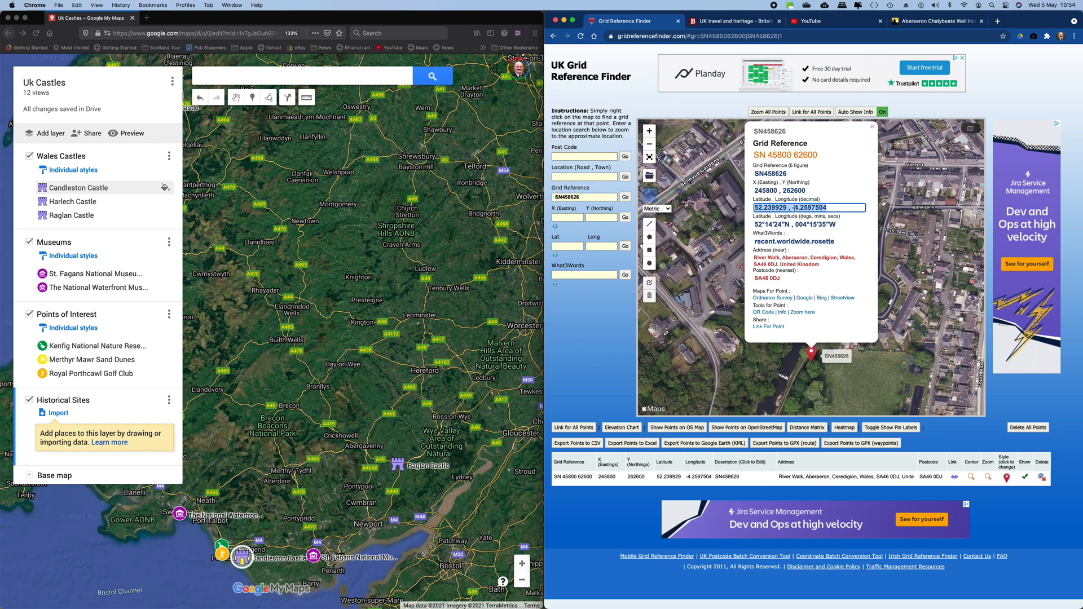
right_click(800, 208)
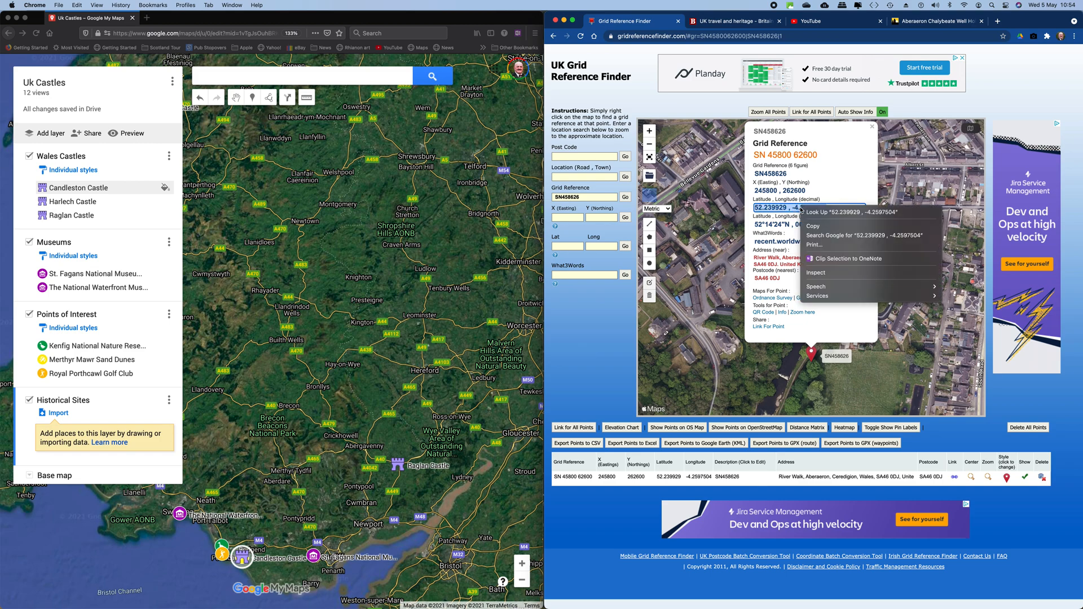
left_click(815, 227)
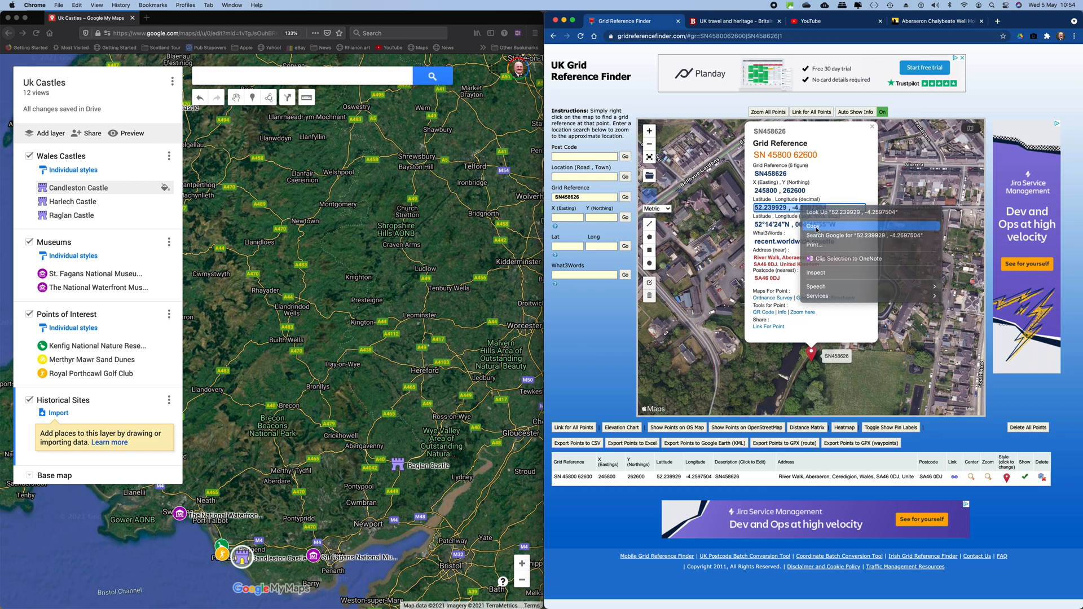
Switch to Firefox and search the Uk Castles map for the copied coordinates 52.239929 , -4.2597504
left_click(218, 77)
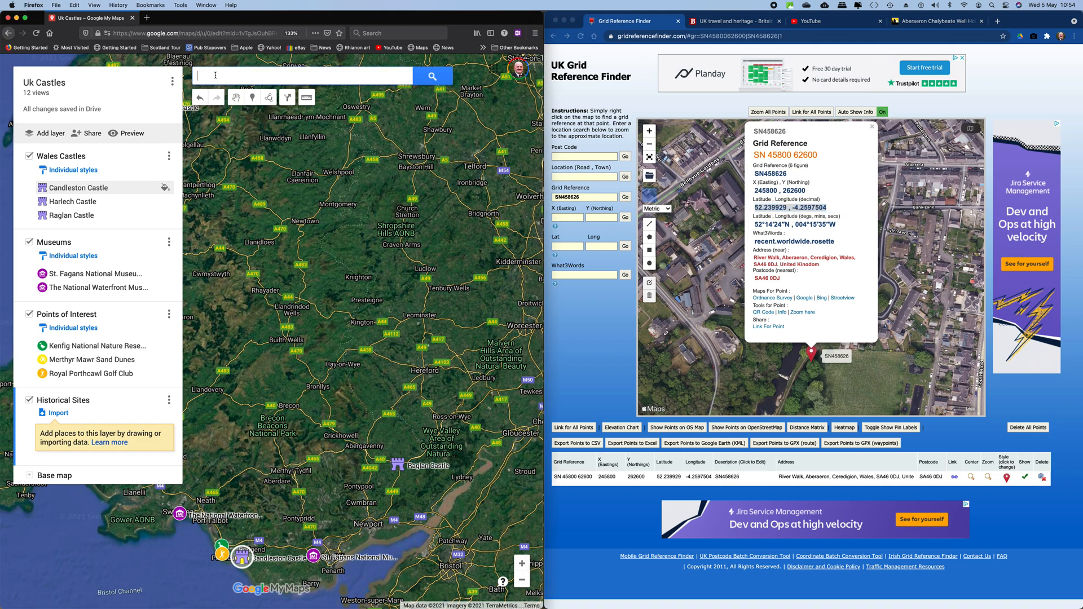
right_click(214, 75)
left_click(229, 119)
left_click(431, 76)
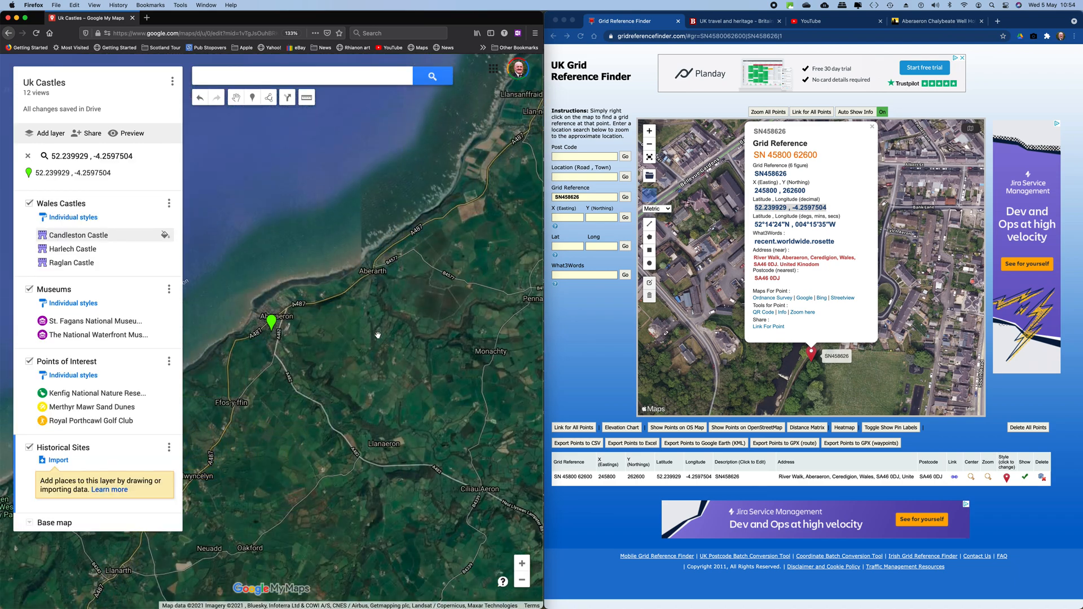
Inspect the found point beside the River Aeron up close and add it to the map's Historical Sites layer
scroll(300, 345, "up", 5)
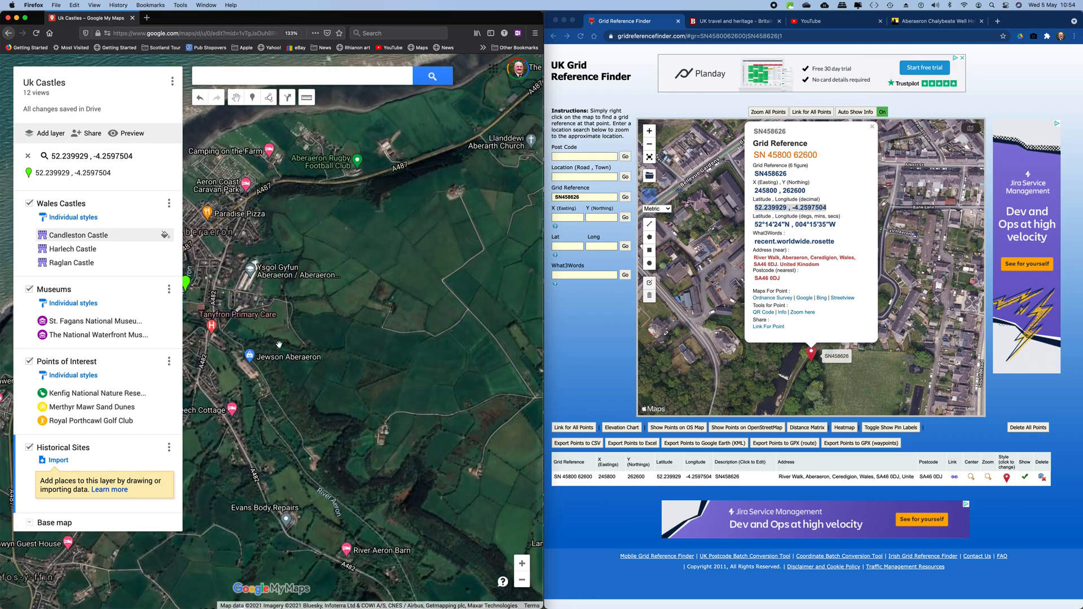
scroll(283, 337, "up", 5)
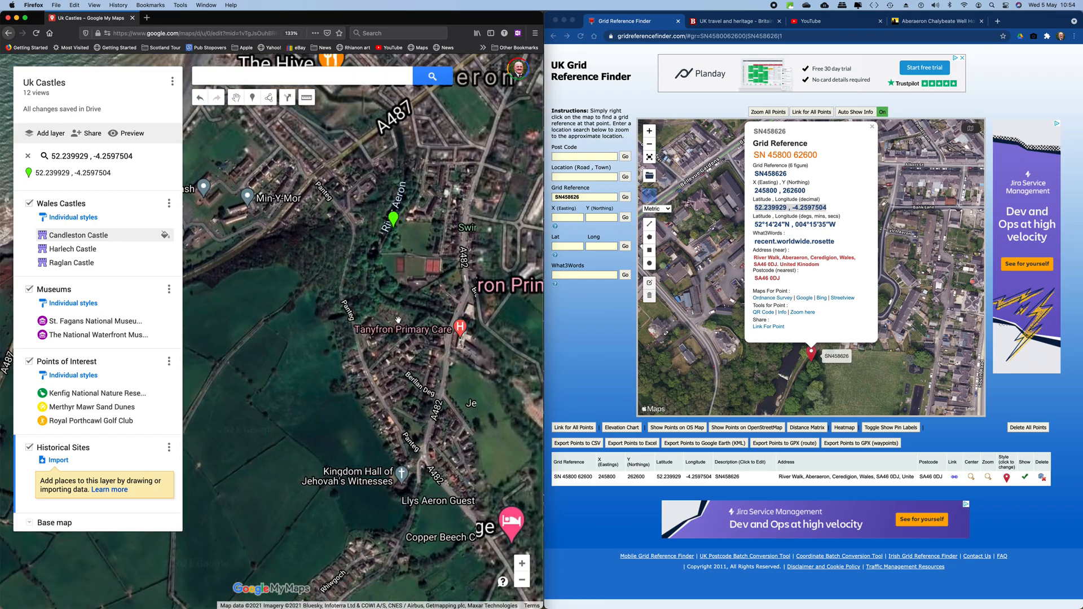
scroll(397, 319, "up", 3)
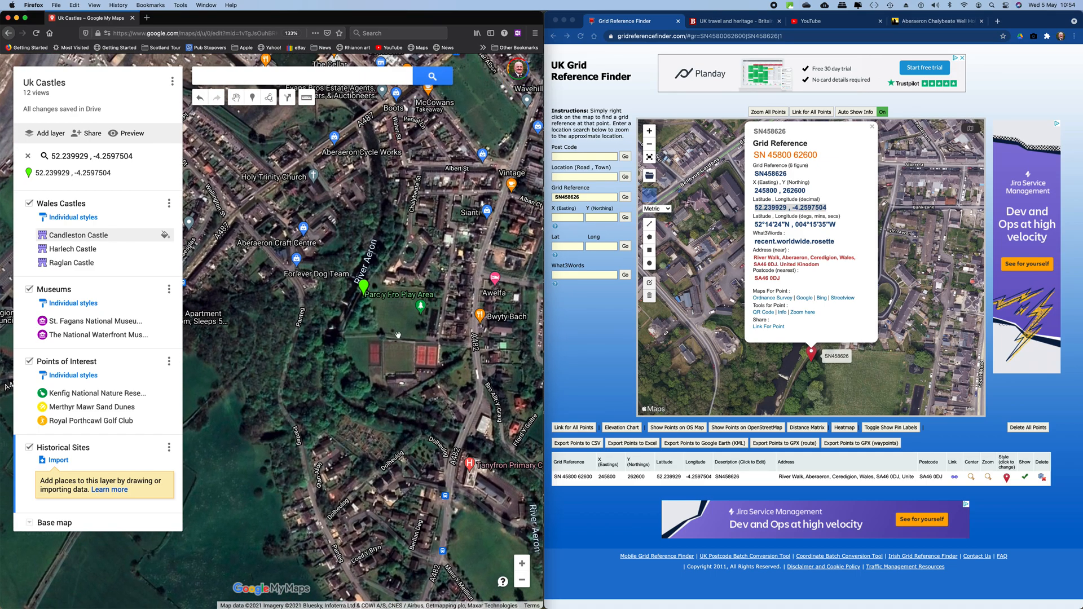
scroll(389, 333, "up", 2)
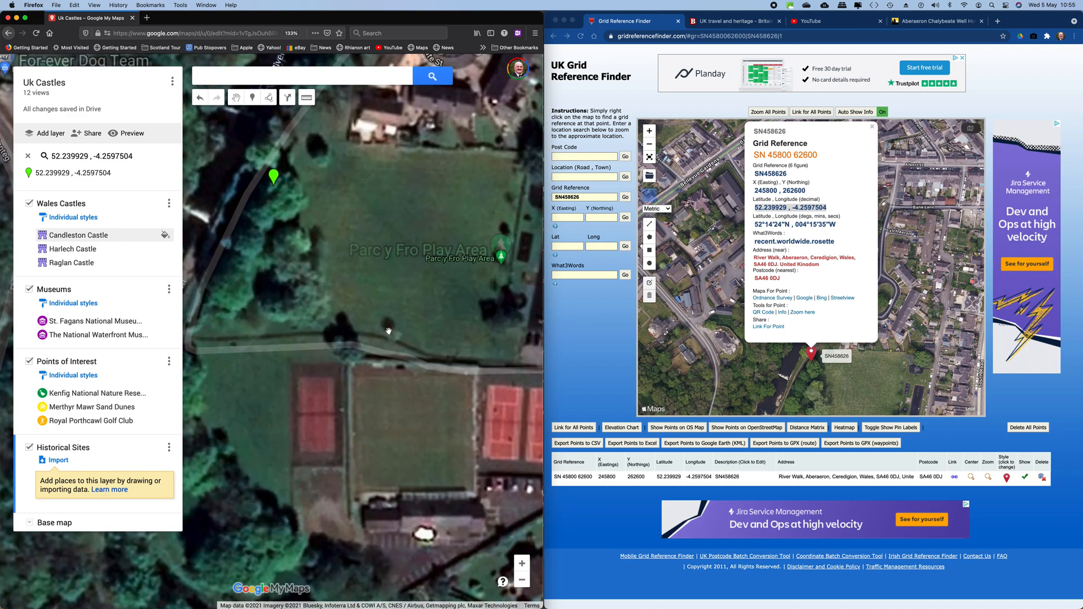
left_click_drag(354, 258, 429, 279)
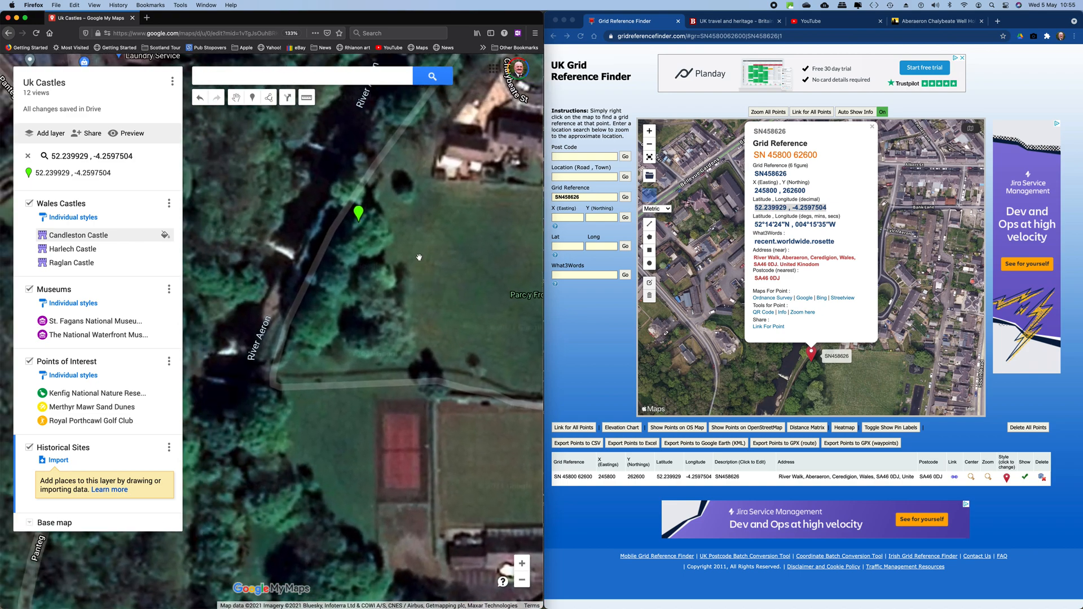
left_click(358, 215)
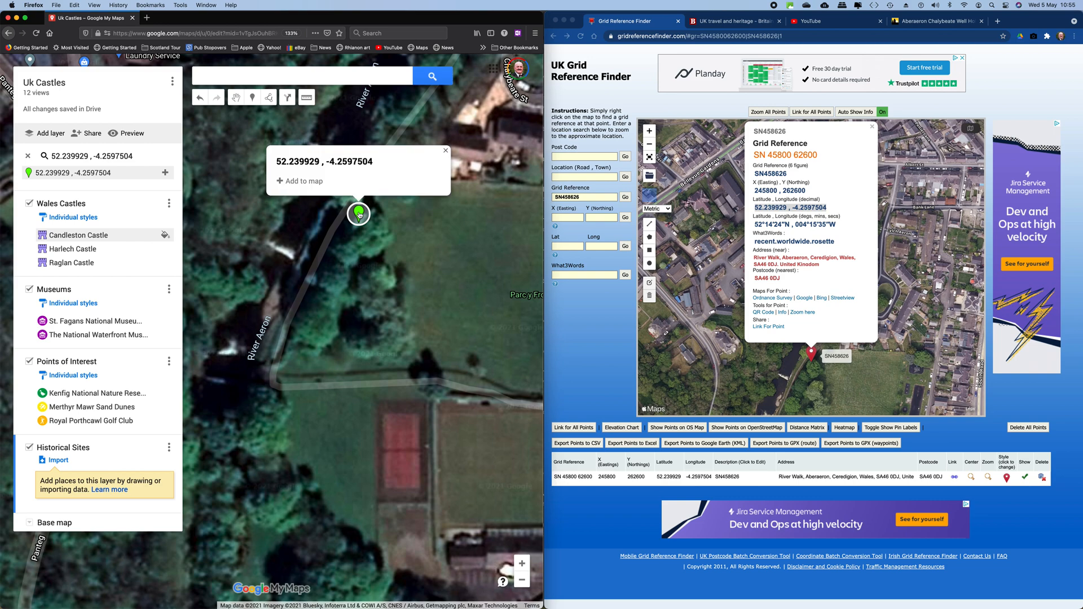
left_click(312, 182)
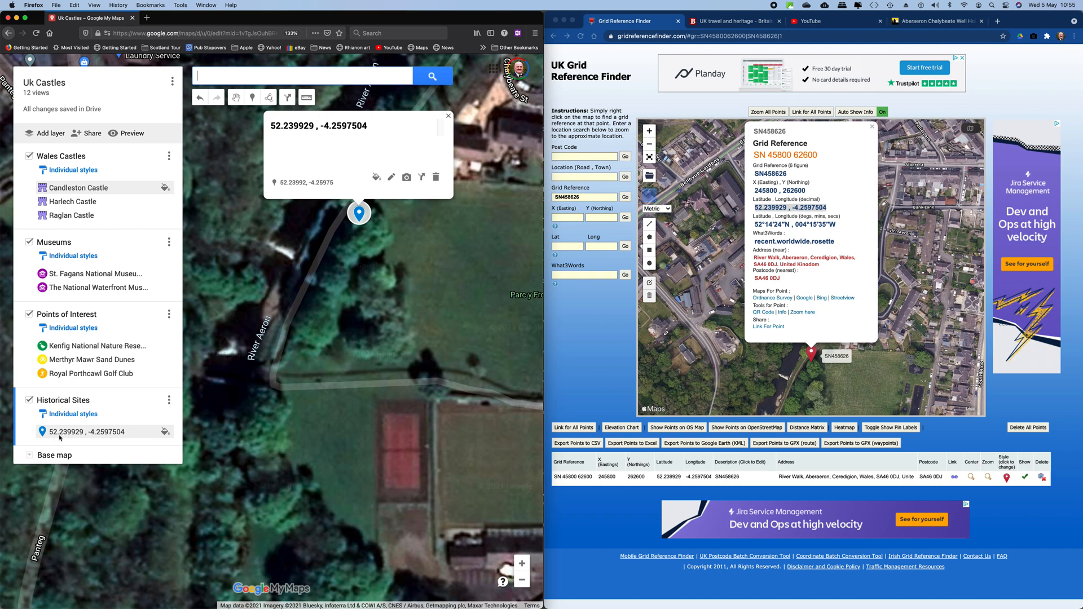
Retitle the new Historical Sites point as Aberaeron Chalybeate Well, copying the site name from the Megalithic Portal page in Chrome
left_click(390, 177)
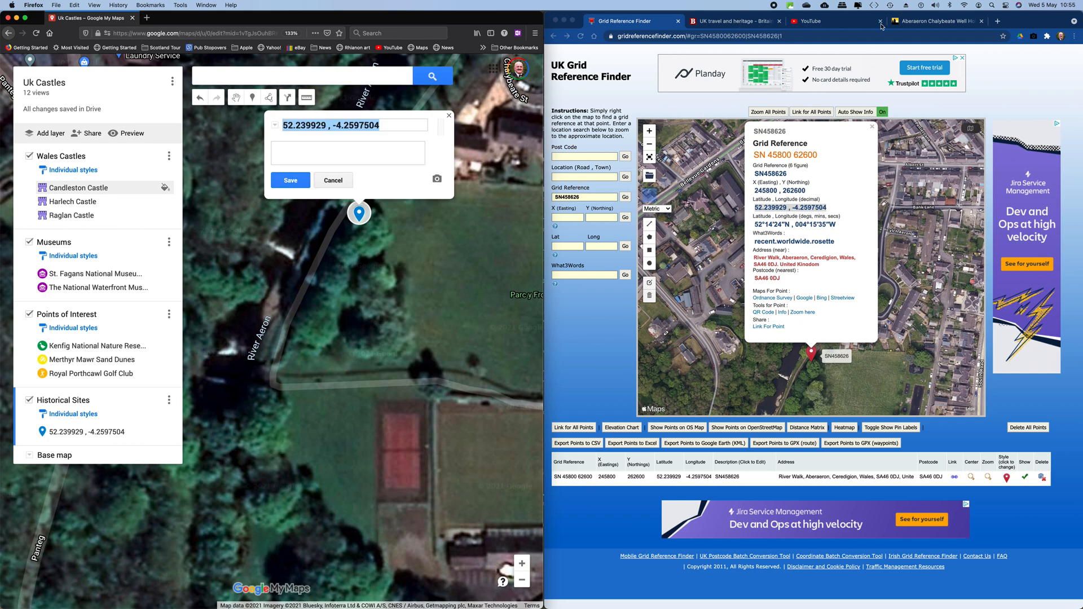
left_click(931, 24)
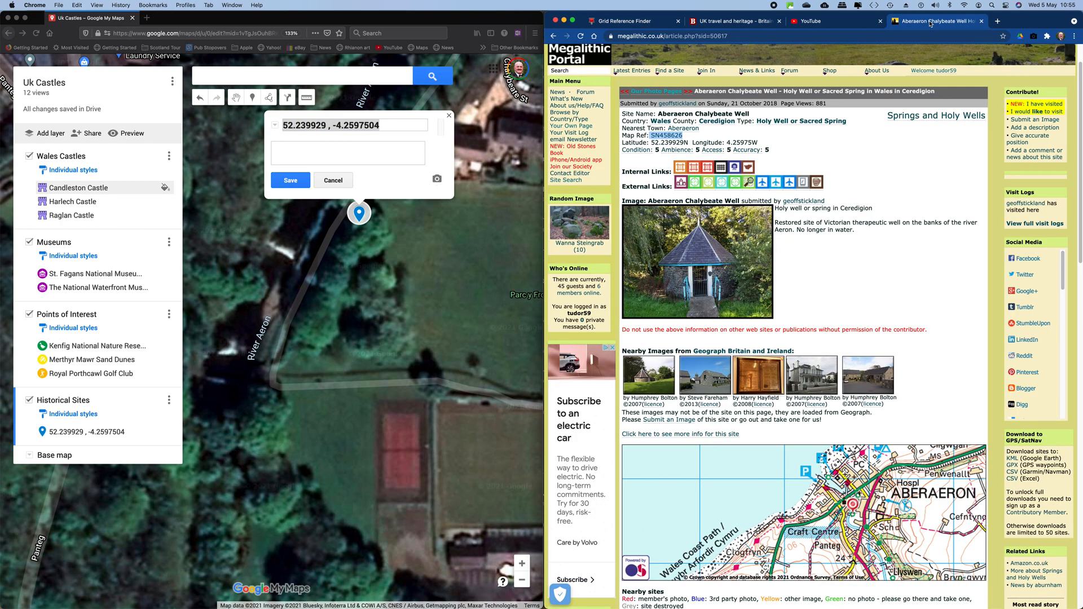
left_click(795, 155)
left_click_drag(753, 114, 655, 114)
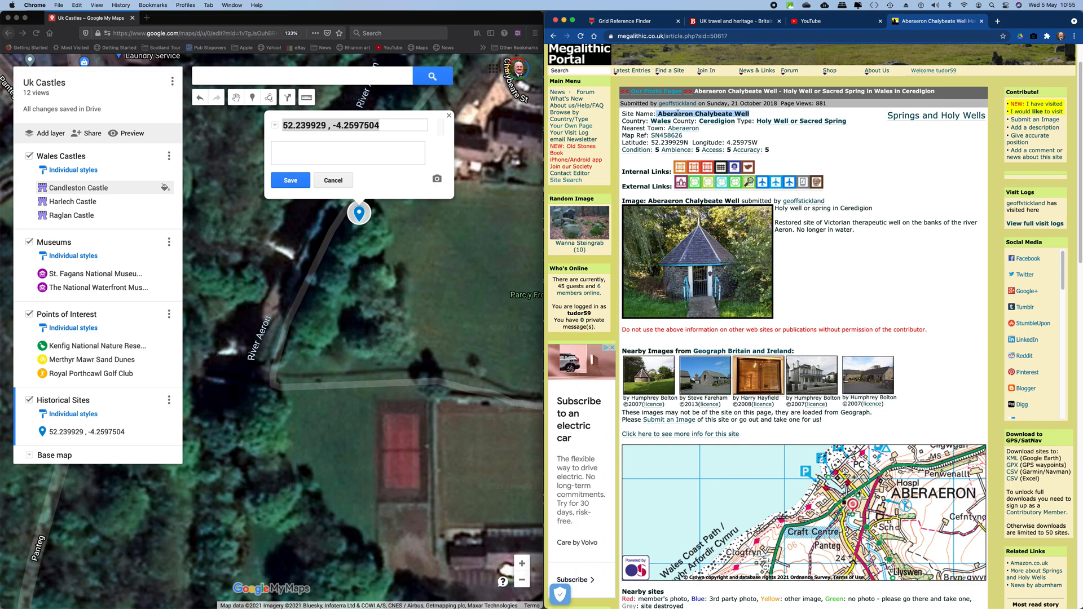
right_click(677, 113)
left_click(693, 132)
triple_click(329, 126)
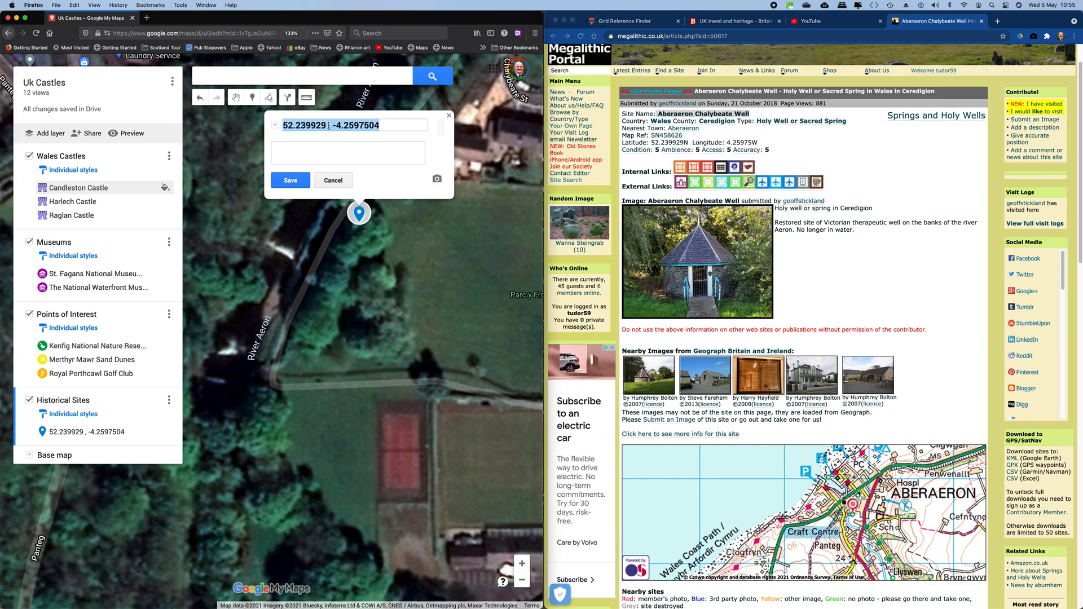
right_click(329, 126)
left_click(345, 168)
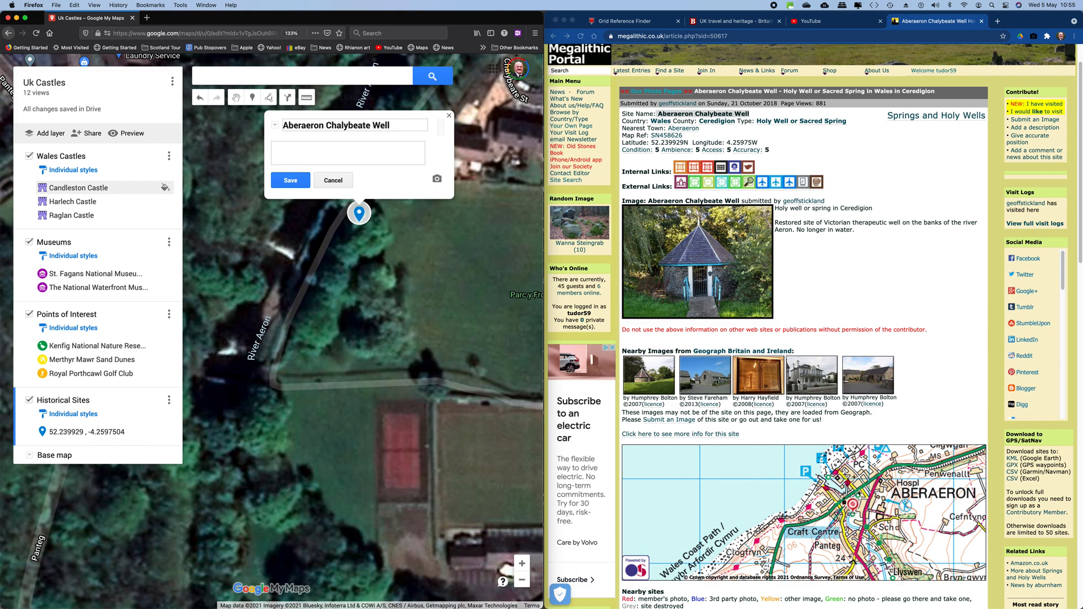
Look through the Megalithic Portal page in Chrome for descriptive information about the well
scroll(788, 447, "down", 10)
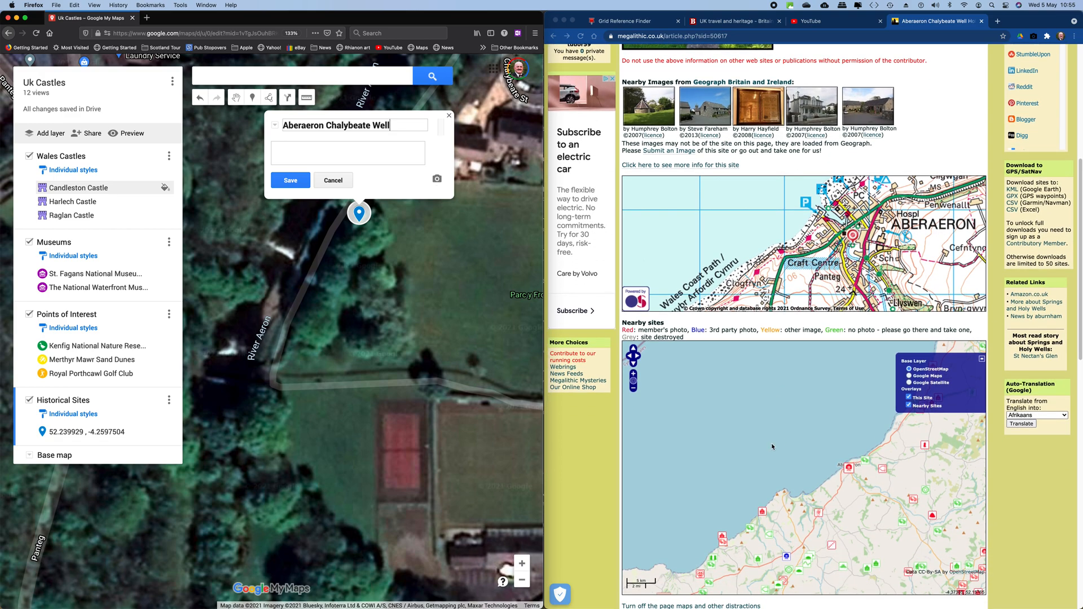
scroll(772, 446, "down", 6)
scroll(684, 246, "up", 2)
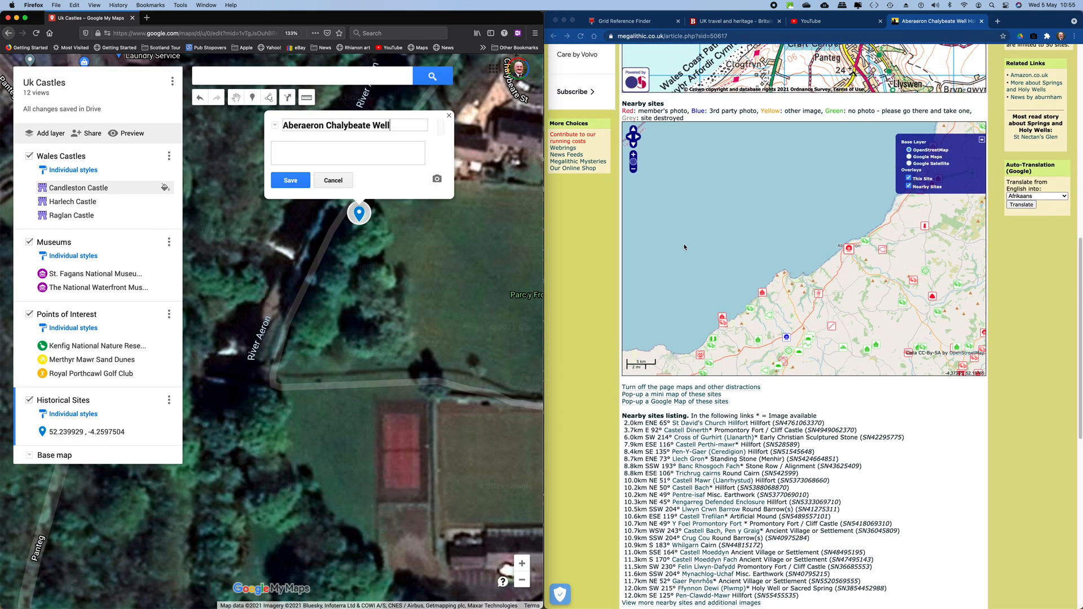
scroll(684, 247, "up", 15)
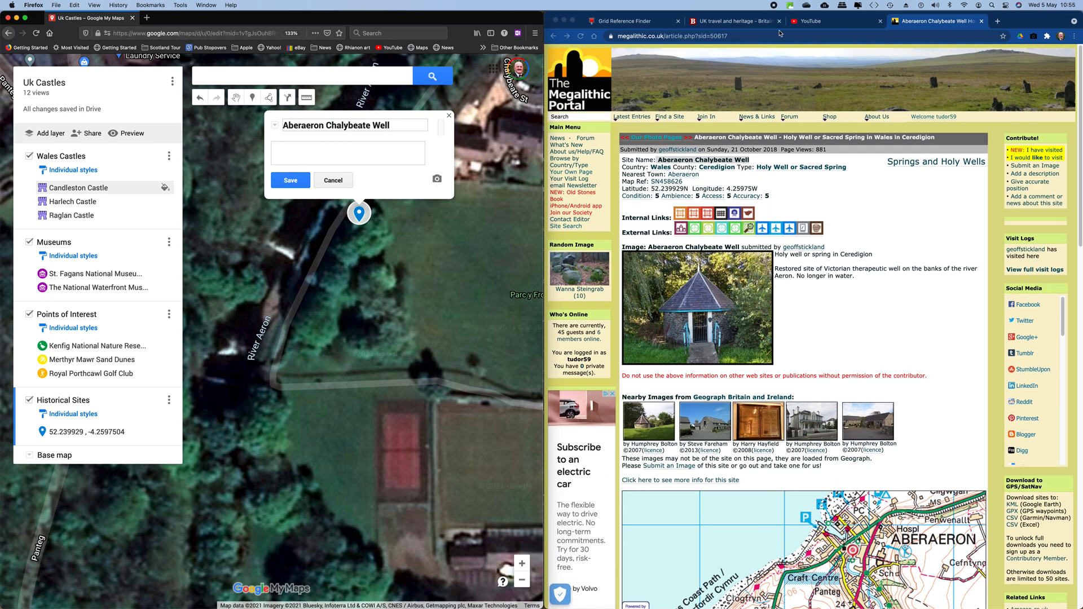
Search the Britain Express site for Aberaeron Chalybeate Well and look through the results
left_click(730, 22)
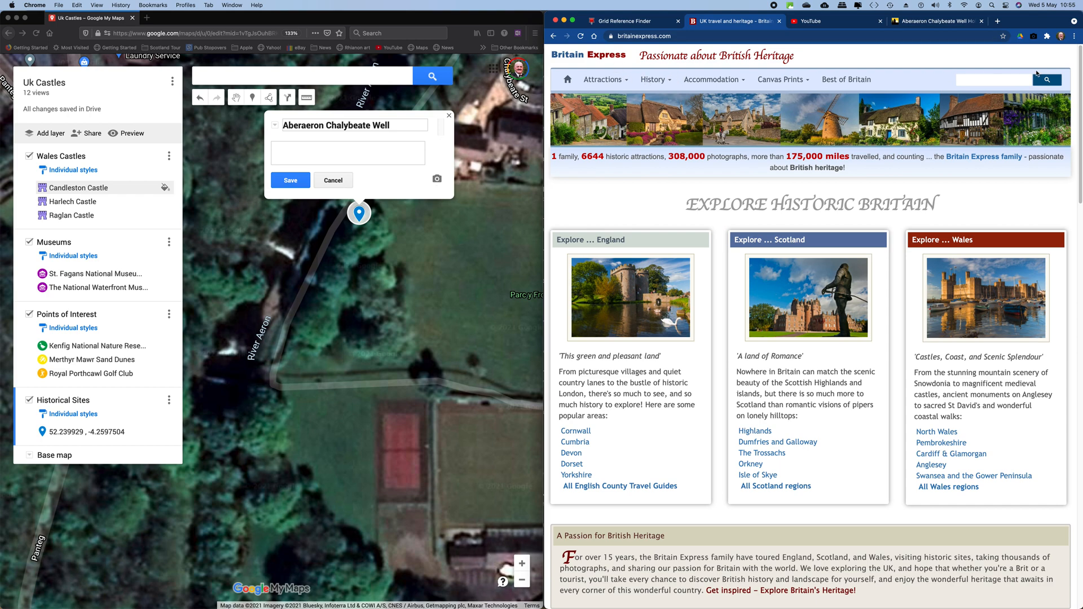
right_click(963, 79)
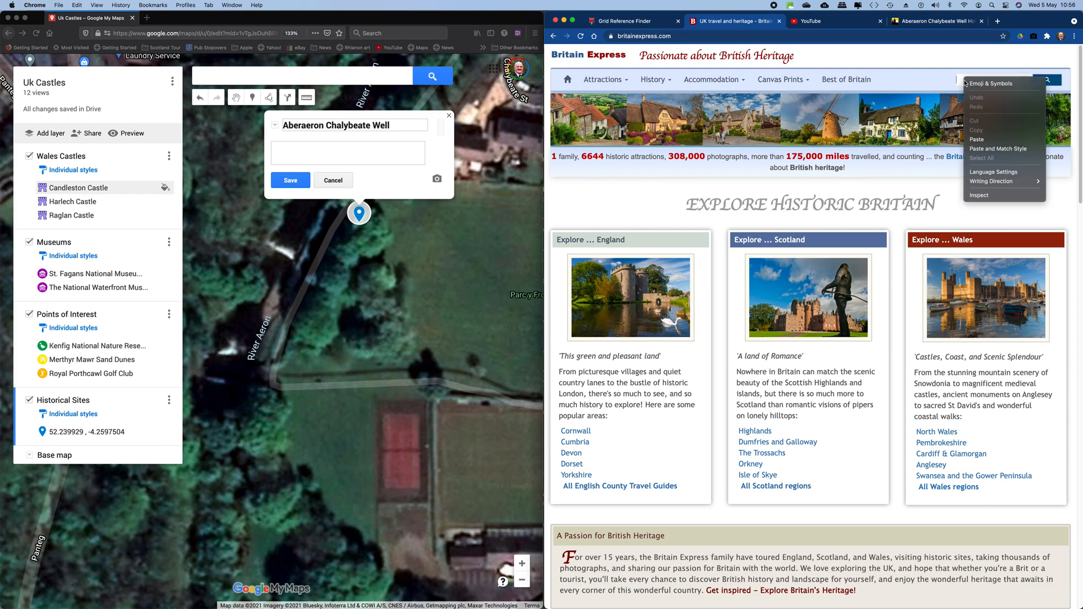
left_click(977, 140)
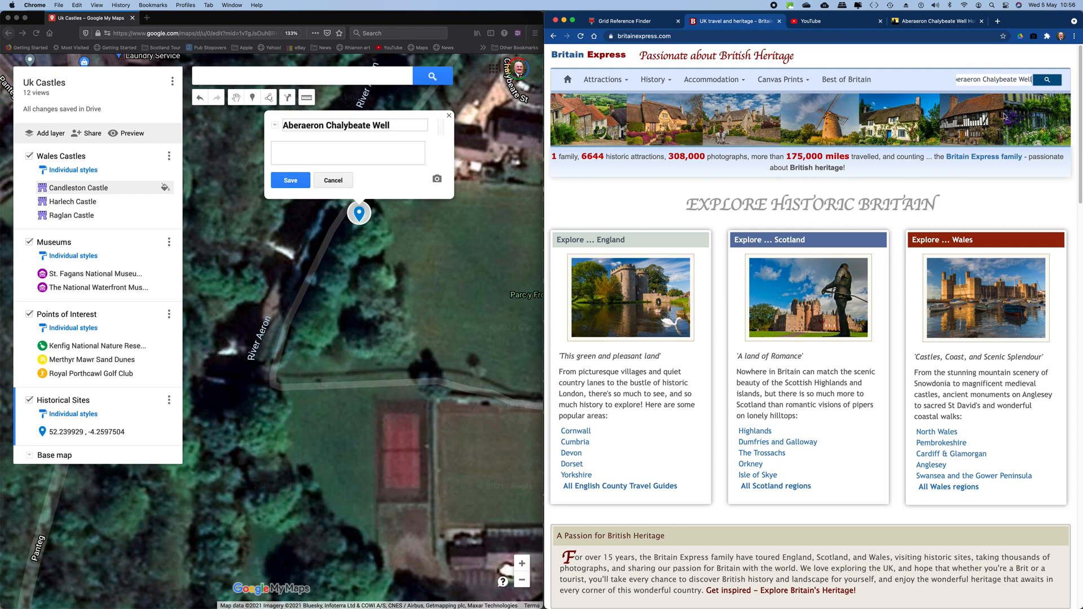
left_click(1046, 80)
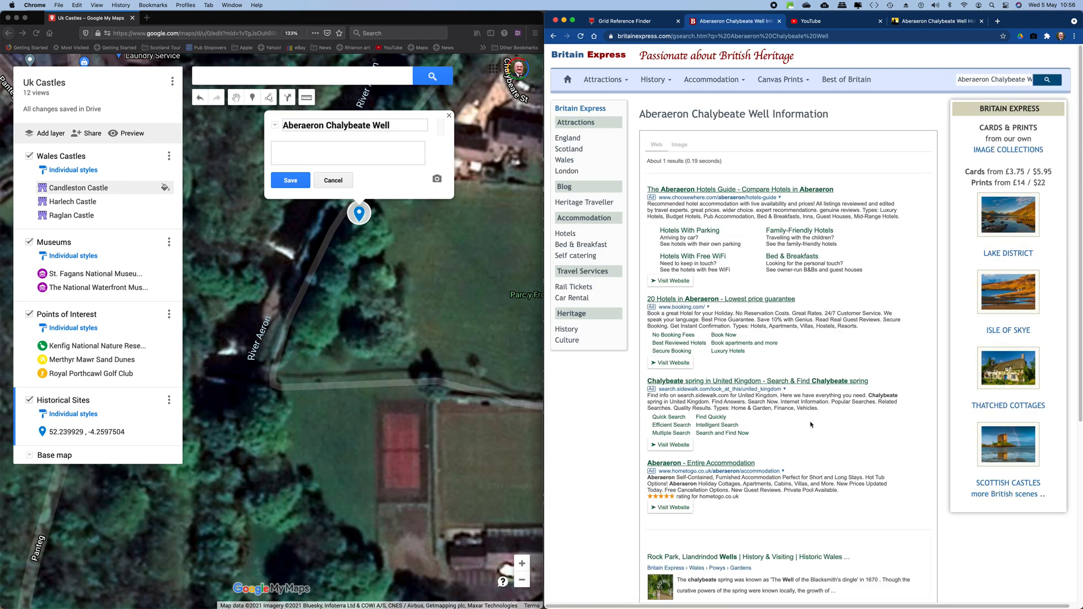
scroll(797, 431, "down", 5)
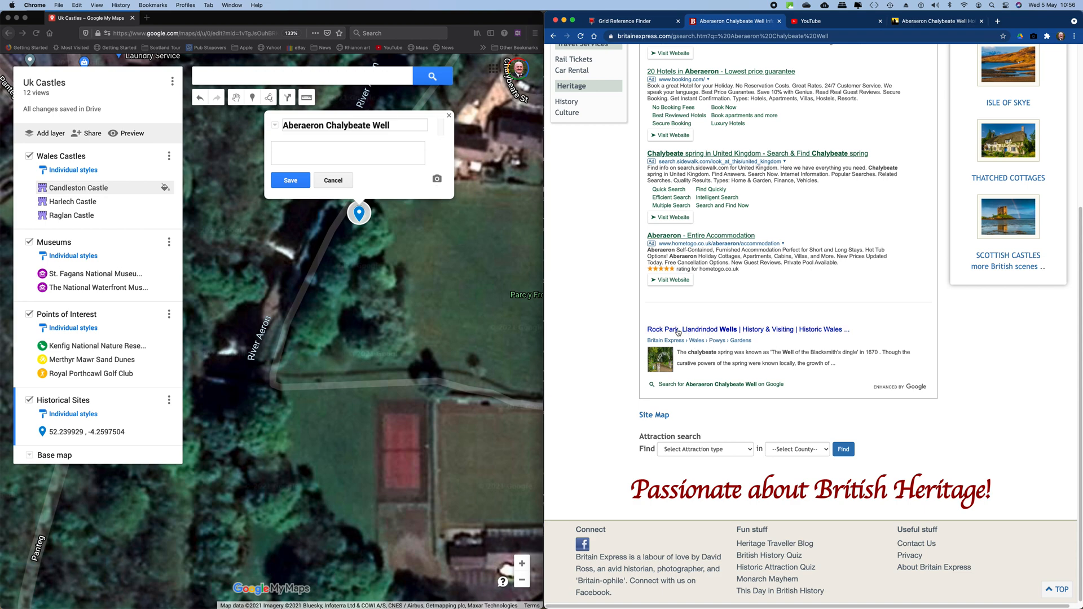
scroll(713, 389, "up", 1)
scroll(714, 388, "up", 3)
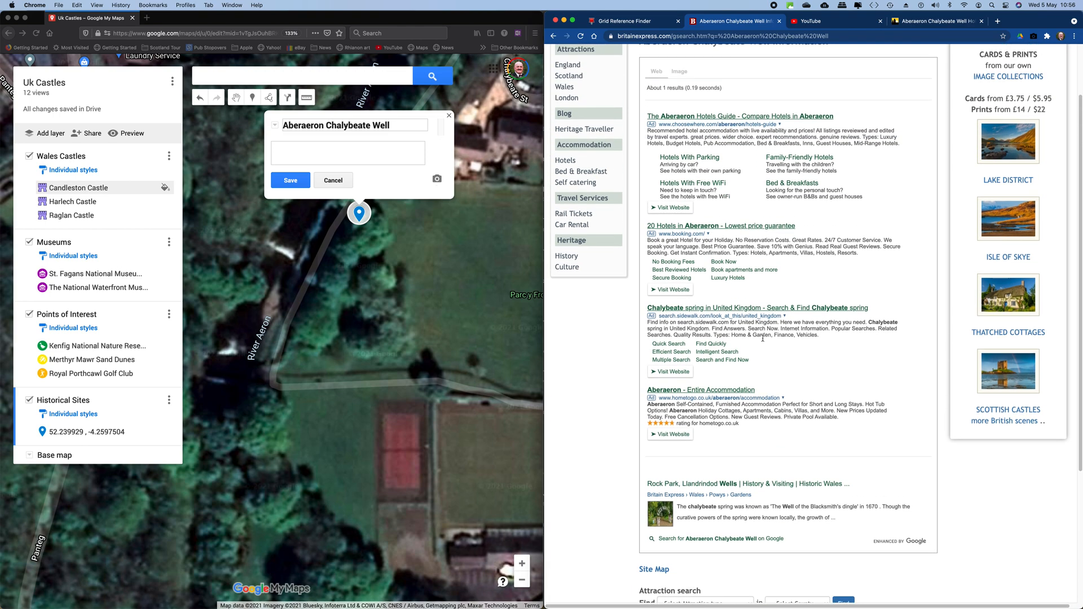
Search Google for Aberaeron Chalybeate Well in a new browser tab
left_click(997, 21)
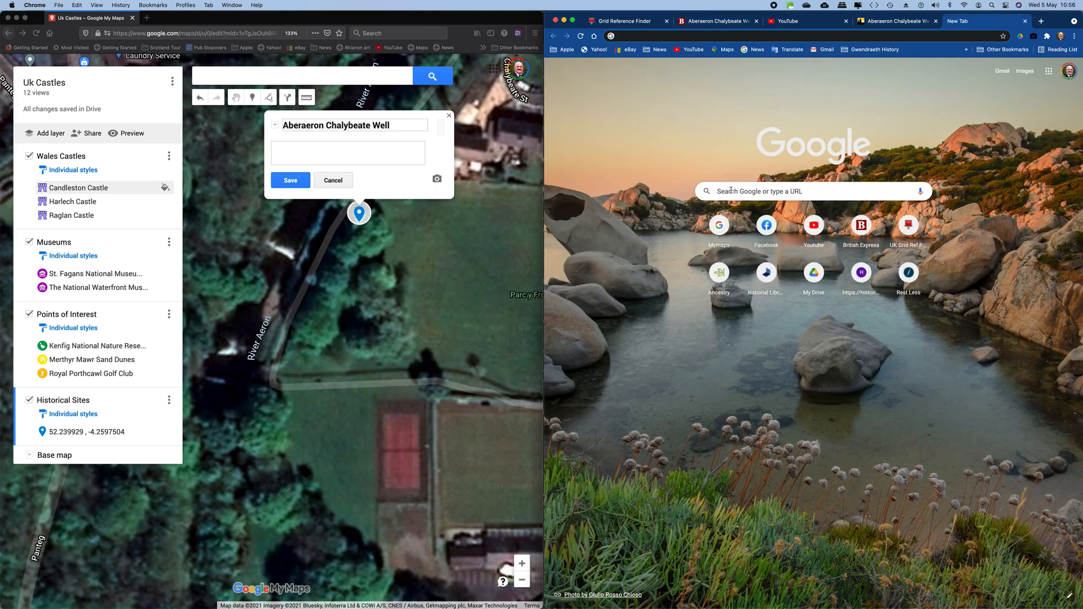
right_click(731, 190)
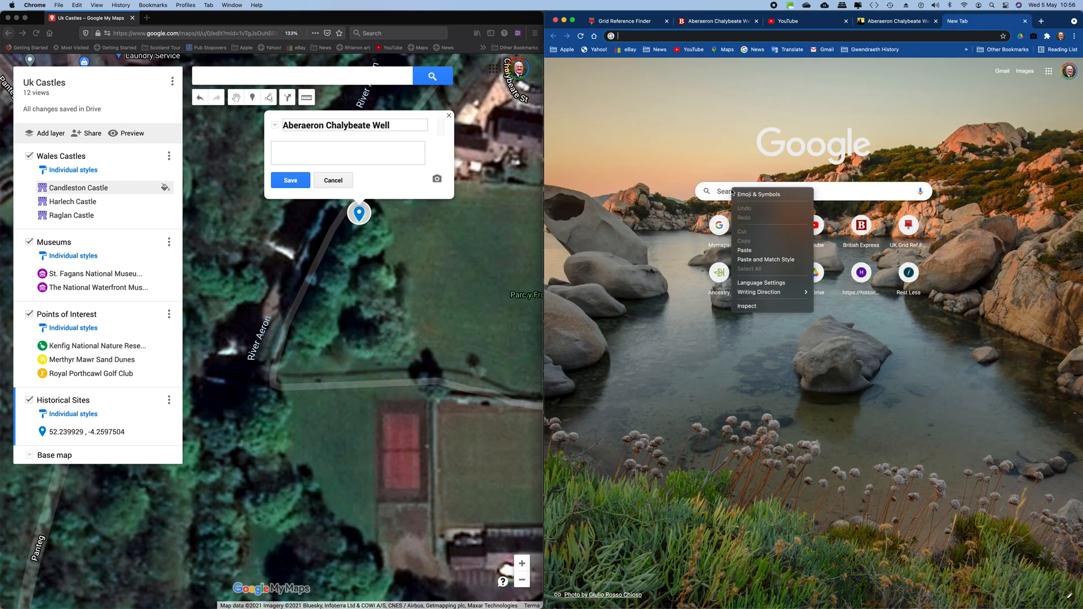
left_click(744, 250)
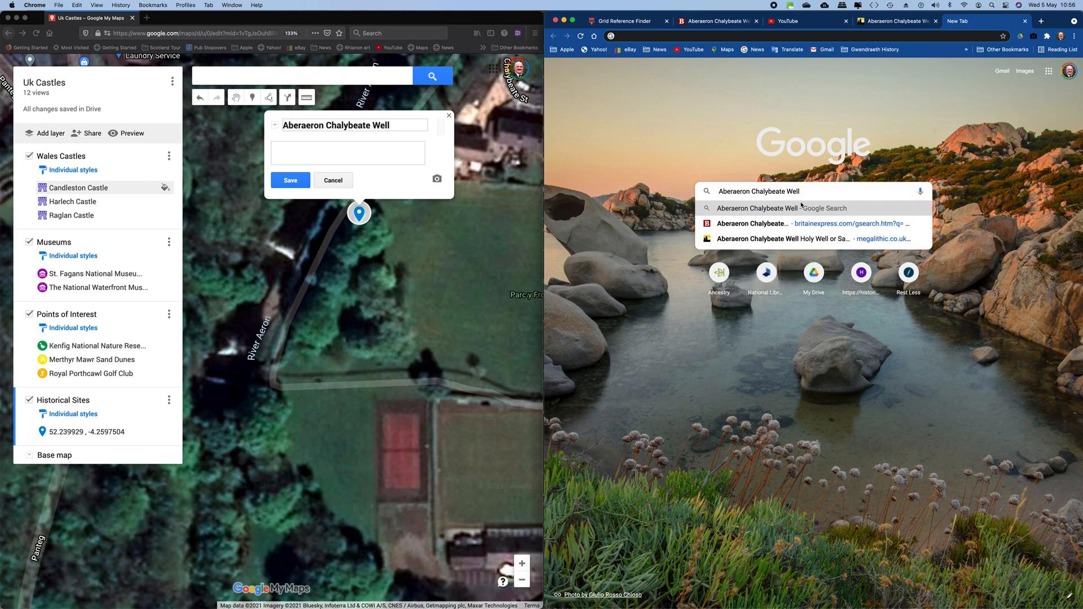
left_click(821, 190)
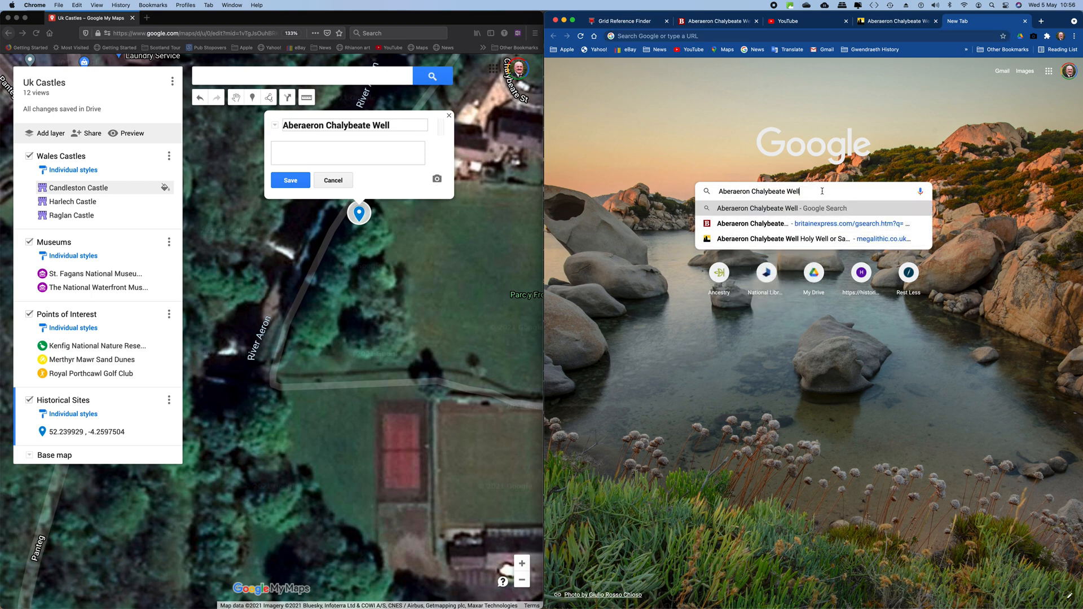
key("Return")
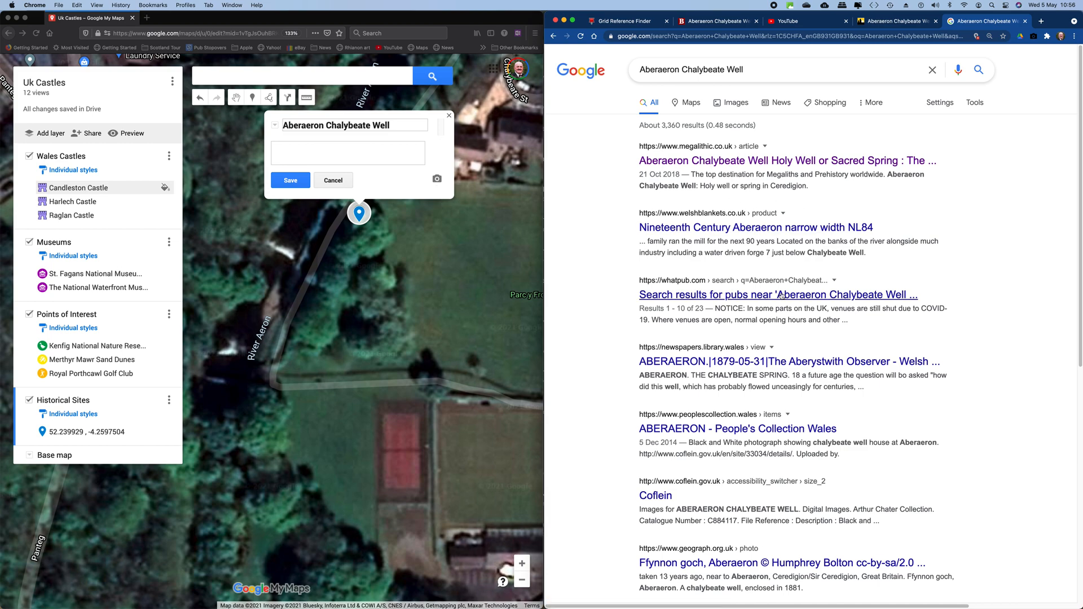
Look down the Google results, check the Coflein result's page and return to the results list
scroll(806, 321, "down", 1)
scroll(806, 322, "down", 5)
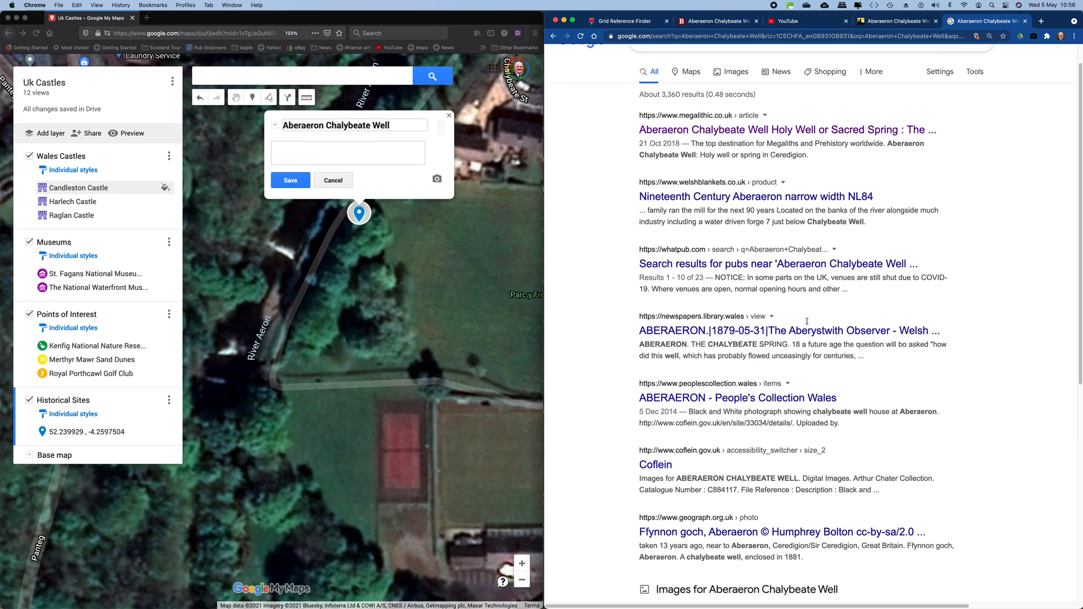
scroll(807, 324, "down", 4)
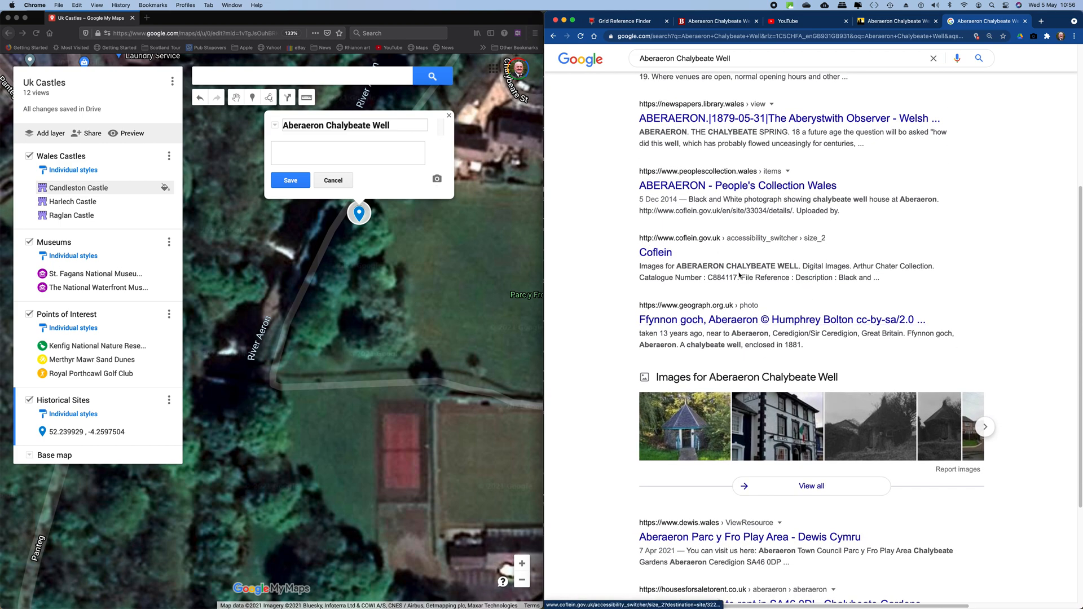
left_click(657, 256)
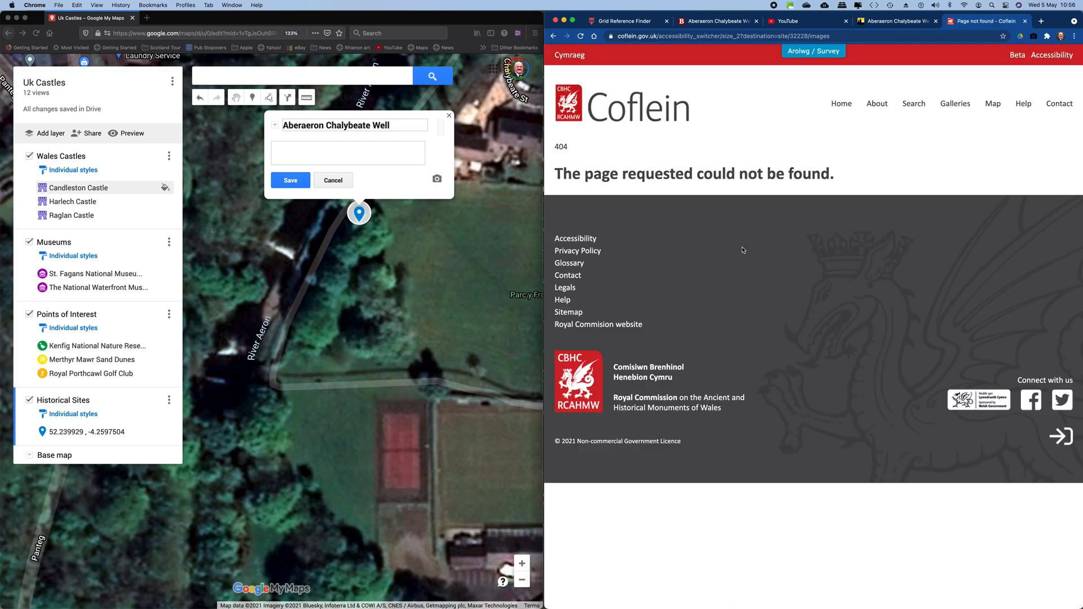
left_click(554, 36)
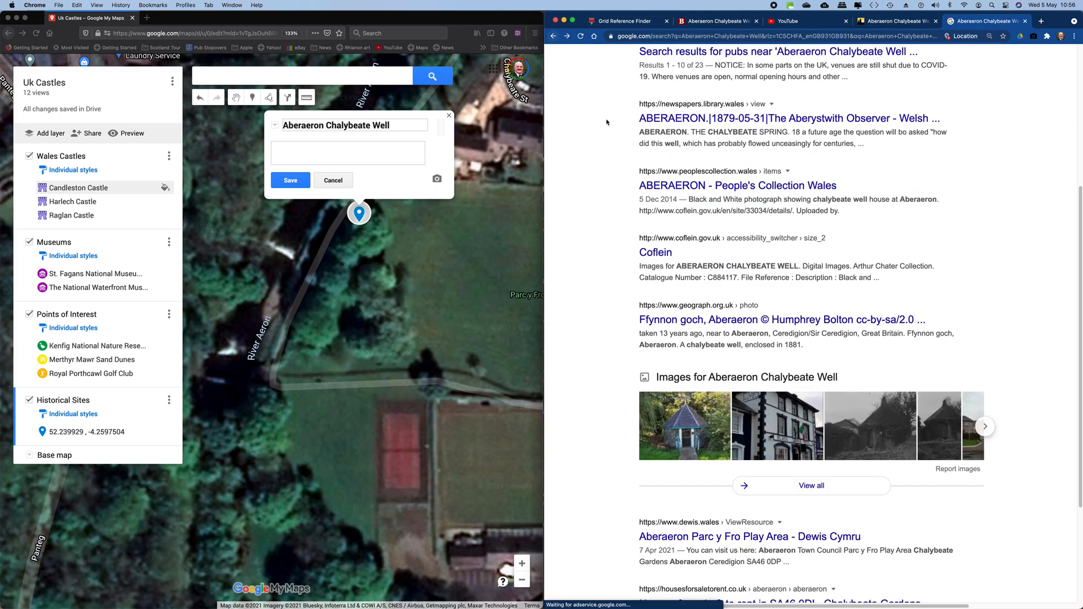
Examine the remaining Google results and images for a source describing Aberaeron Chalybeate Well
scroll(681, 204, "down", 2)
scroll(682, 204, "down", 3)
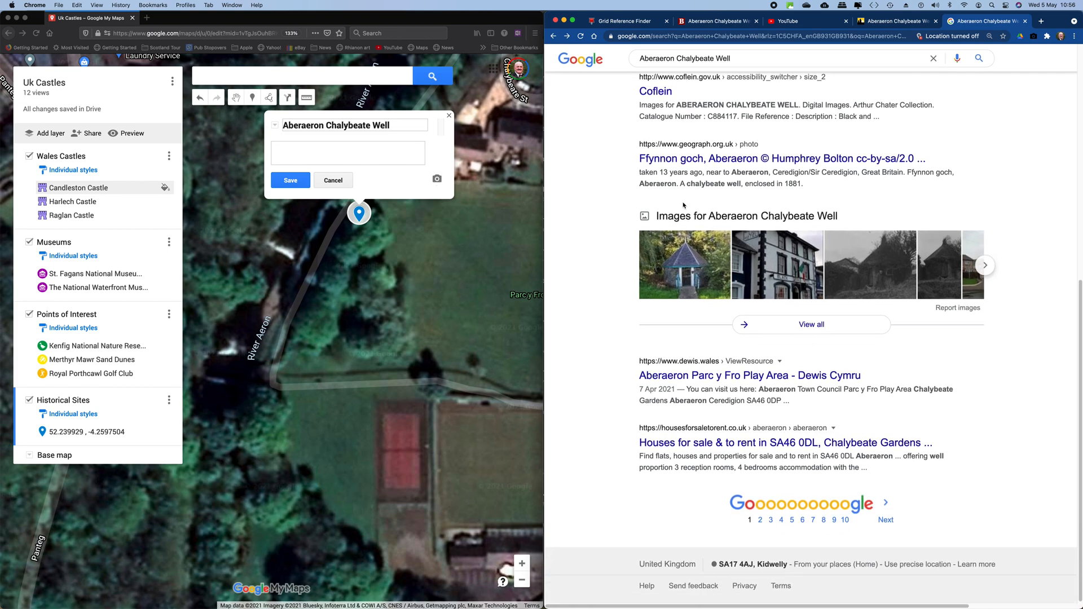
scroll(708, 165, "up", 10)
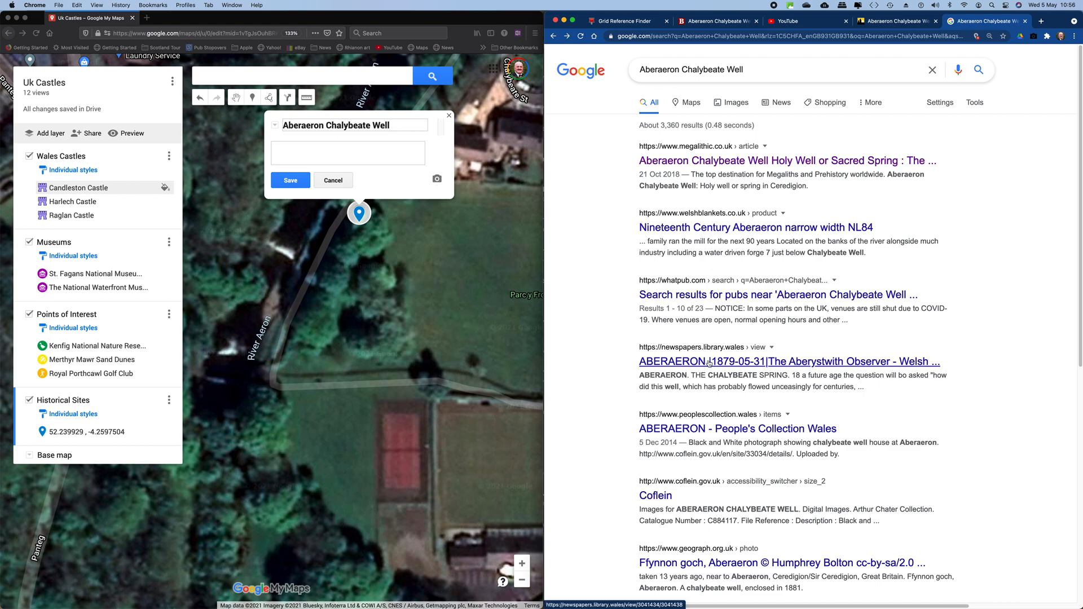
scroll(702, 362, "down", 2)
scroll(702, 362, "down", 4)
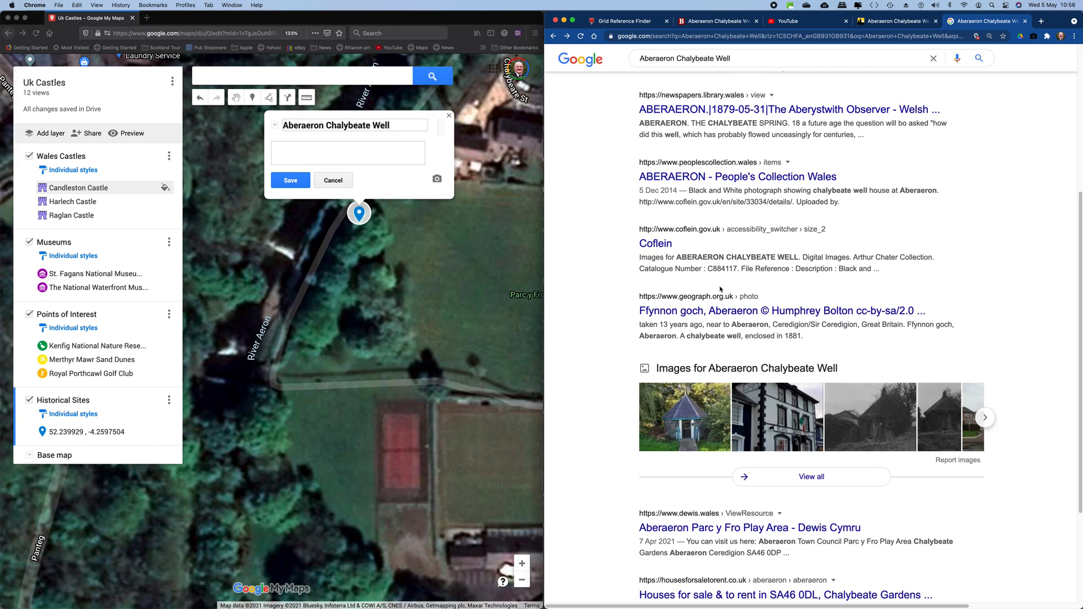
scroll(726, 269, "down", 3)
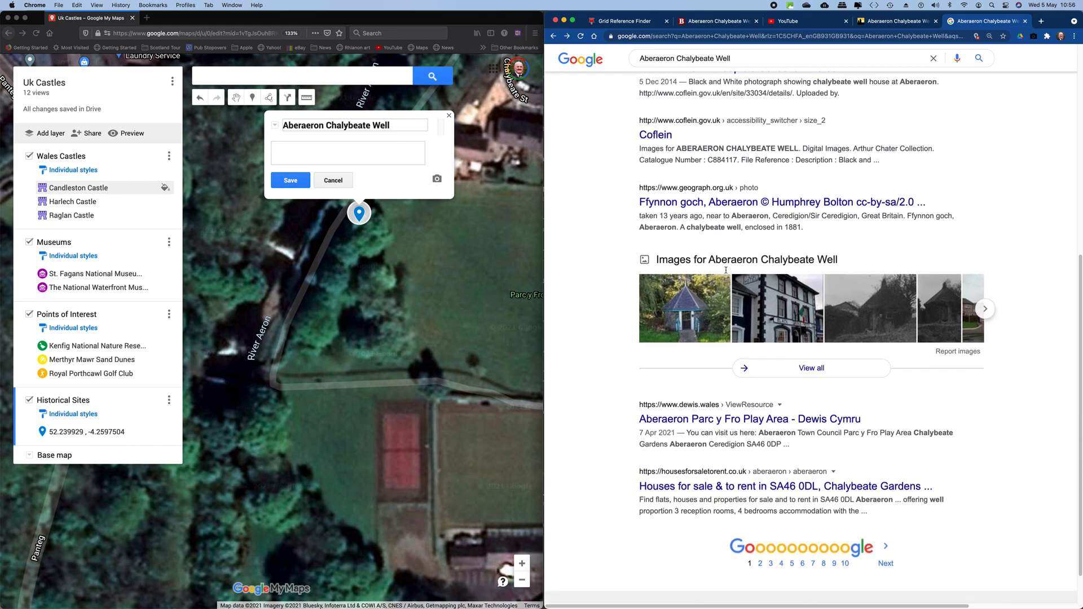
scroll(733, 226, "up", 10)
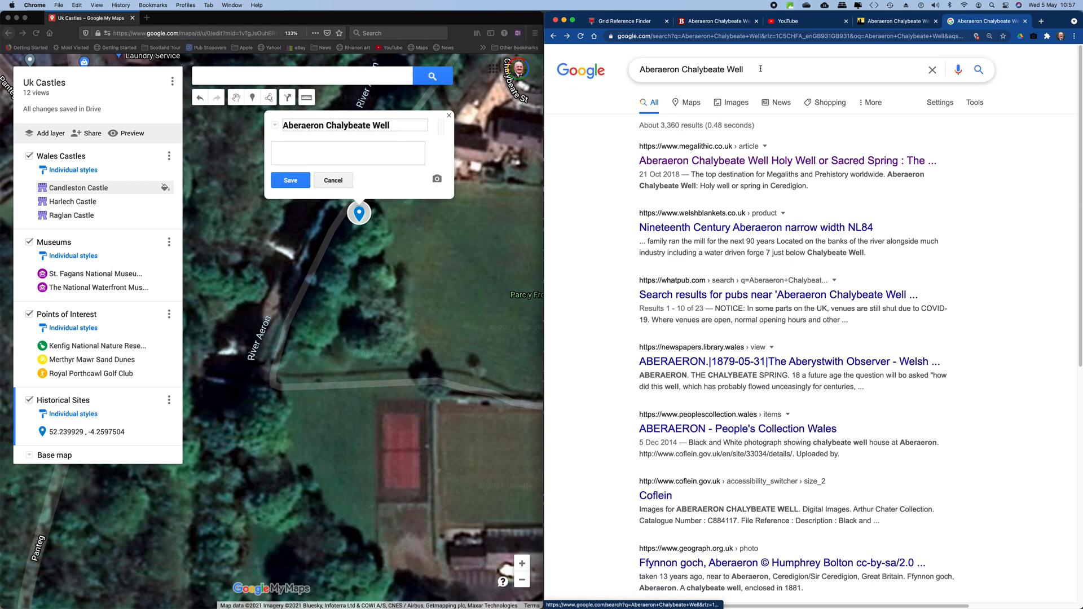
Refine the Google search to Aberaeron Chalybeate Holy Well and look through the results
left_click(727, 71)
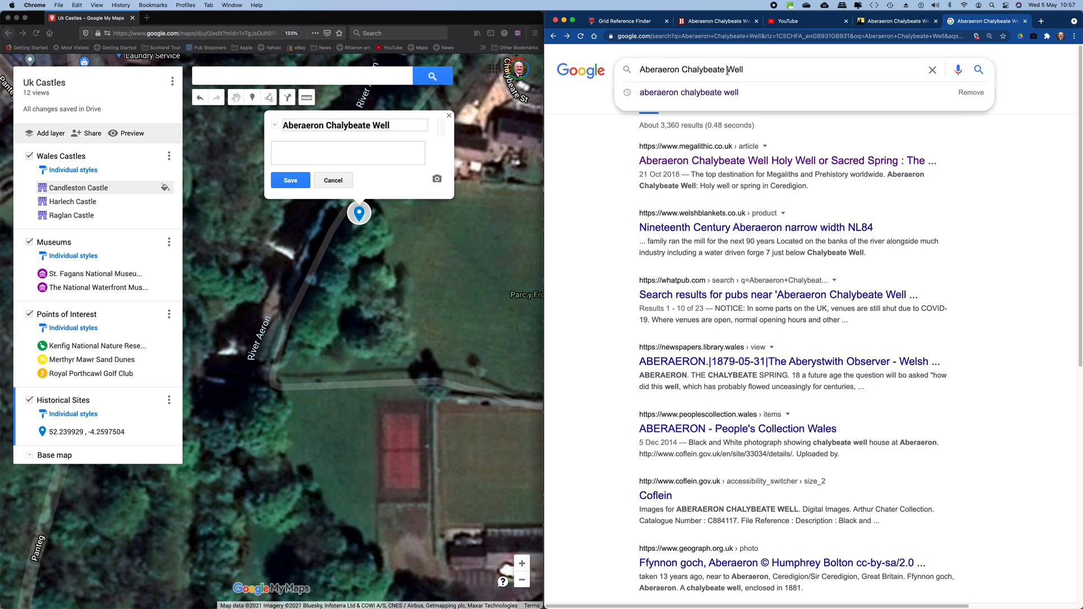
type("Holy")
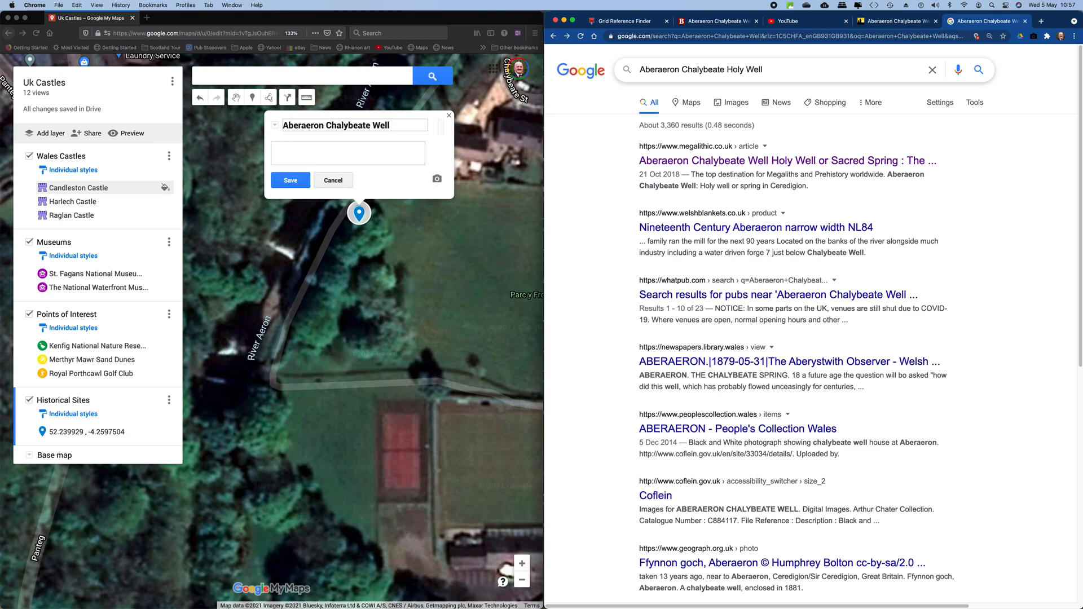
left_click(978, 69)
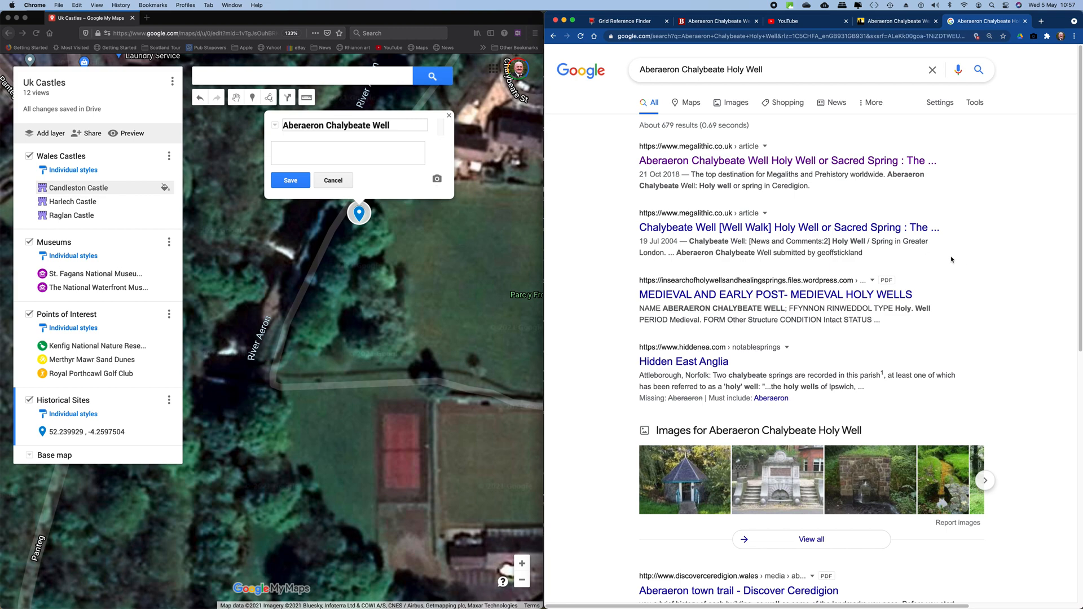
scroll(959, 265, "down", 5)
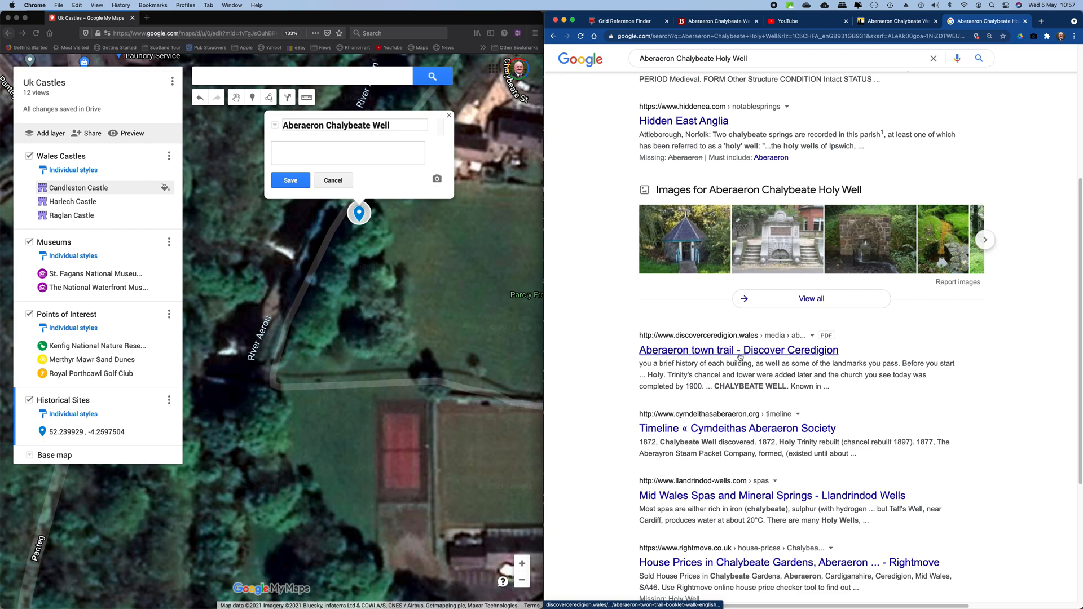
scroll(712, 443, "down", 2)
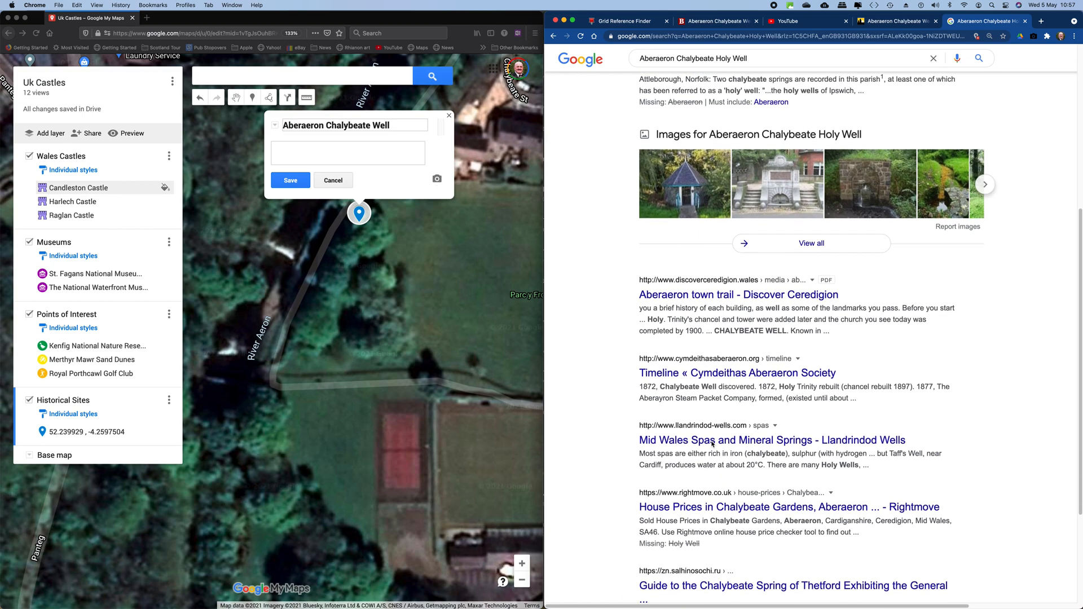
Extend the Google search to Aberaeron Chalybeate Holy Well wikipedia and look through the results
scroll(712, 439, "up", 3)
left_click(762, 54)
type("wiki")
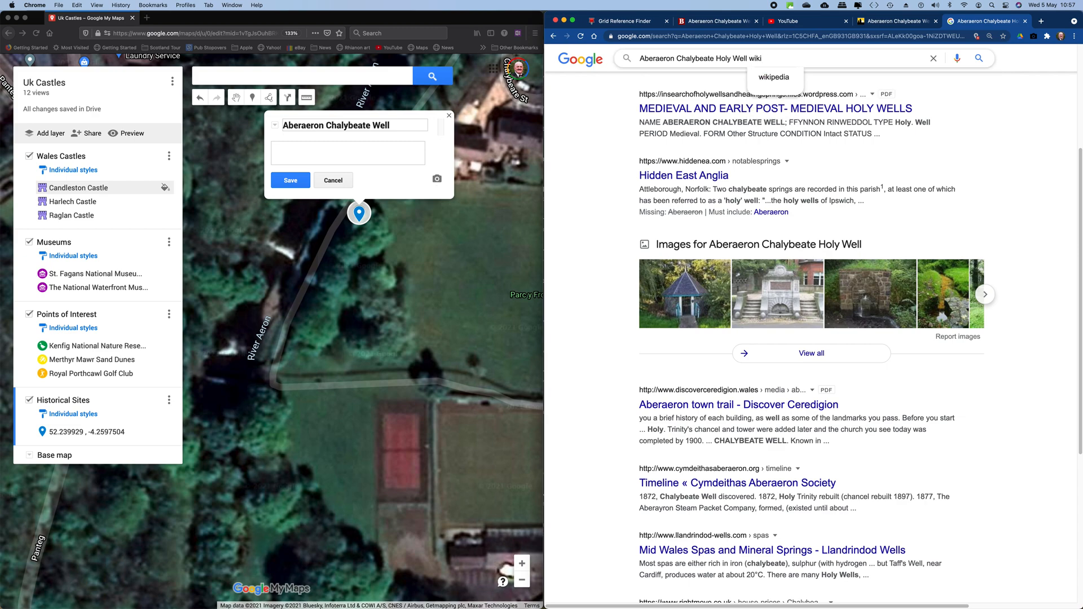
type("pedia")
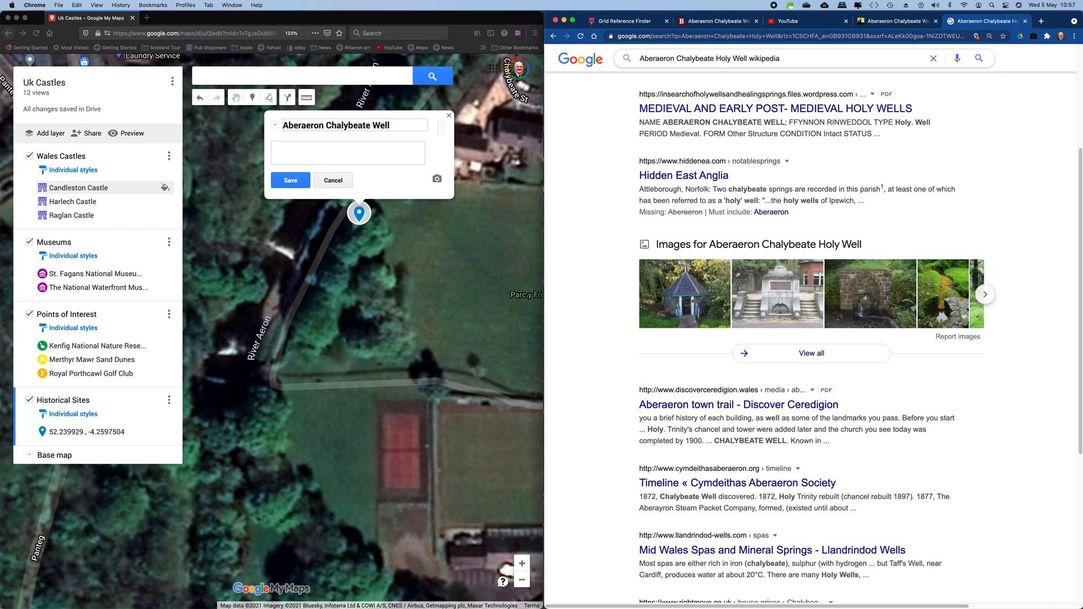
key("Return")
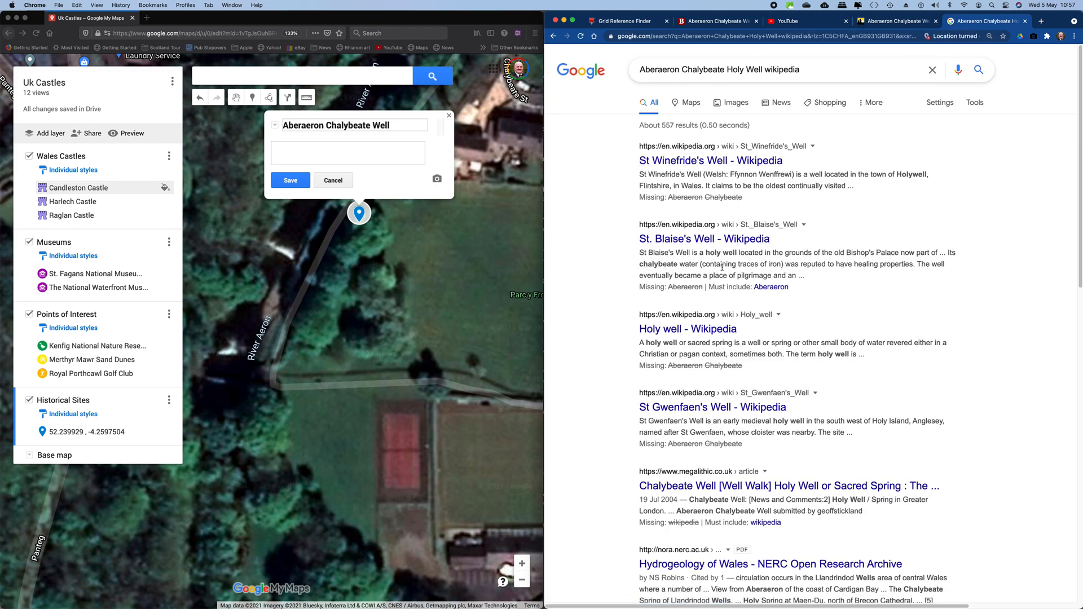
scroll(686, 249, "down", 5)
scroll(715, 293, "down", 4)
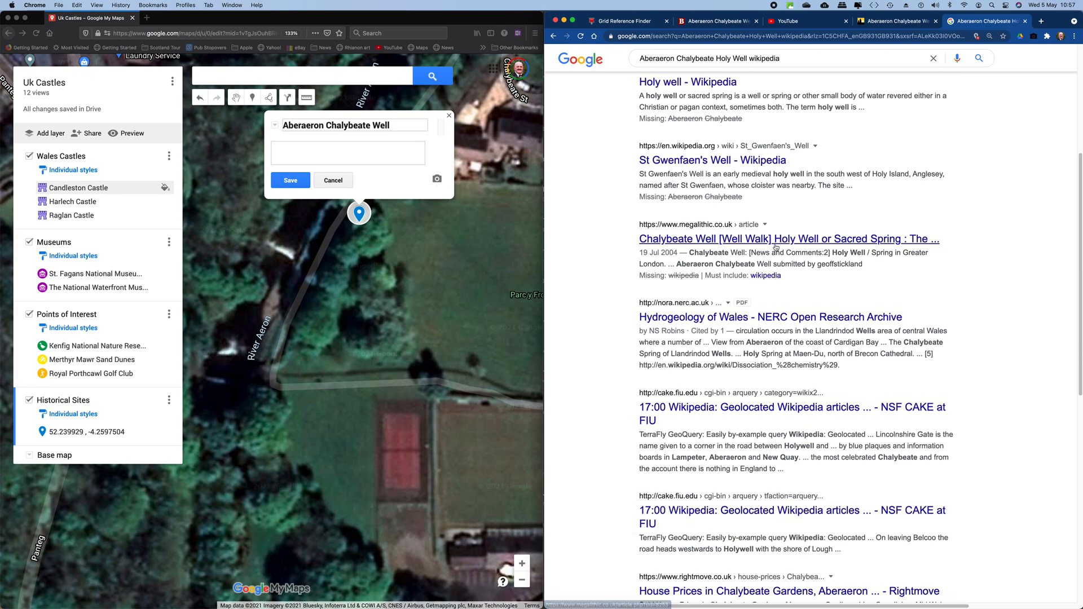
Check the megalithic.co.uk page for Chalybeate Well [Well Walk] and return to the start of the Google results
left_click(685, 241)
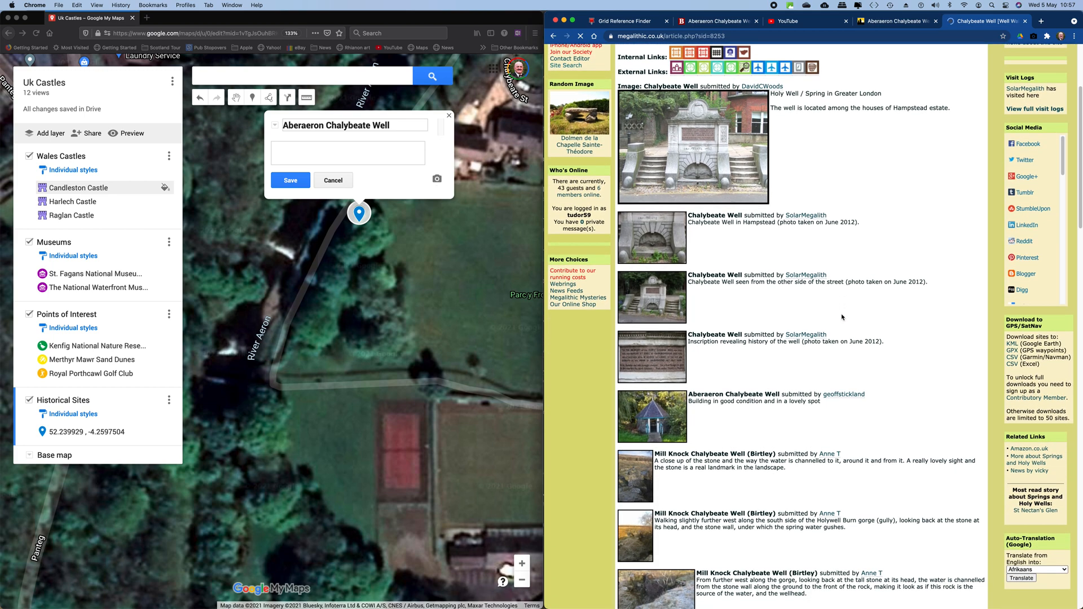
left_click(555, 37)
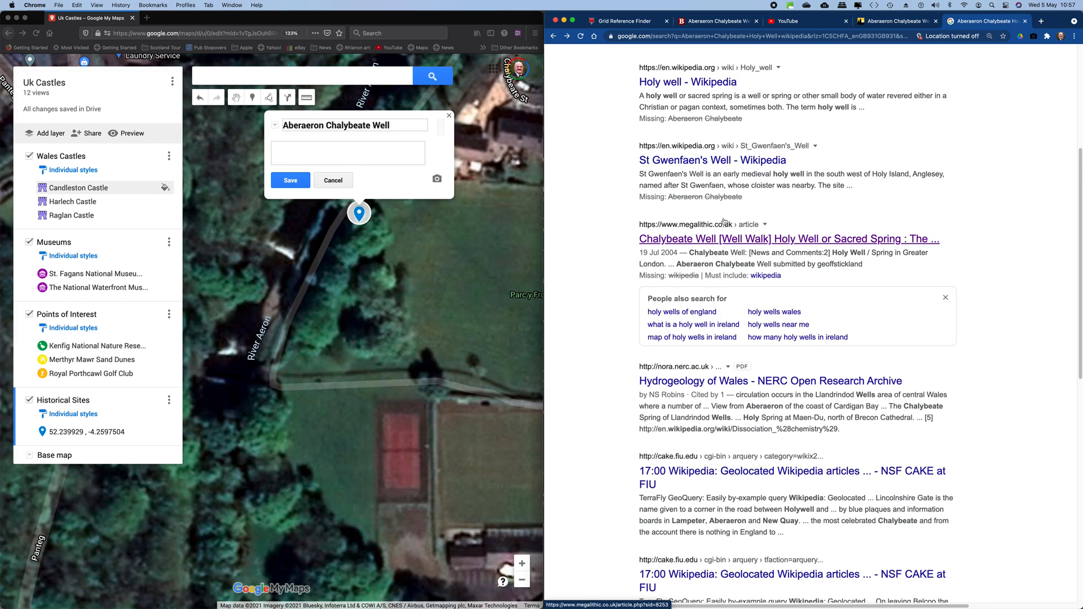
scroll(715, 187, "up", 5)
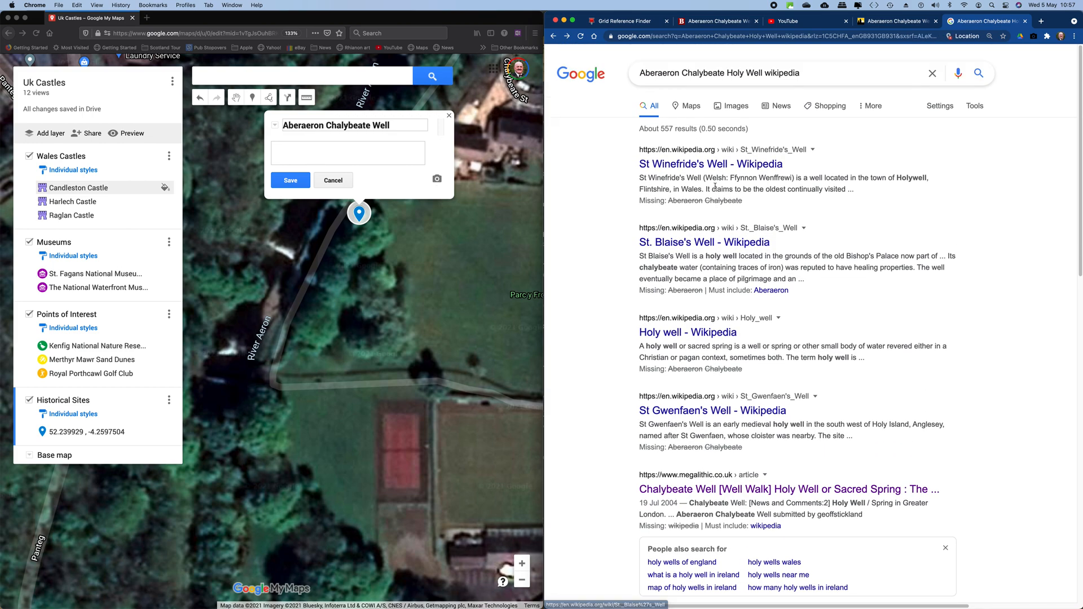
Search Google for Aberaeron Chalybeate Holy Well without wikipedia and open the Megalithic Portal article on the Aberaeron well
left_click_drag(804, 70, 766, 73)
double_click(766, 73)
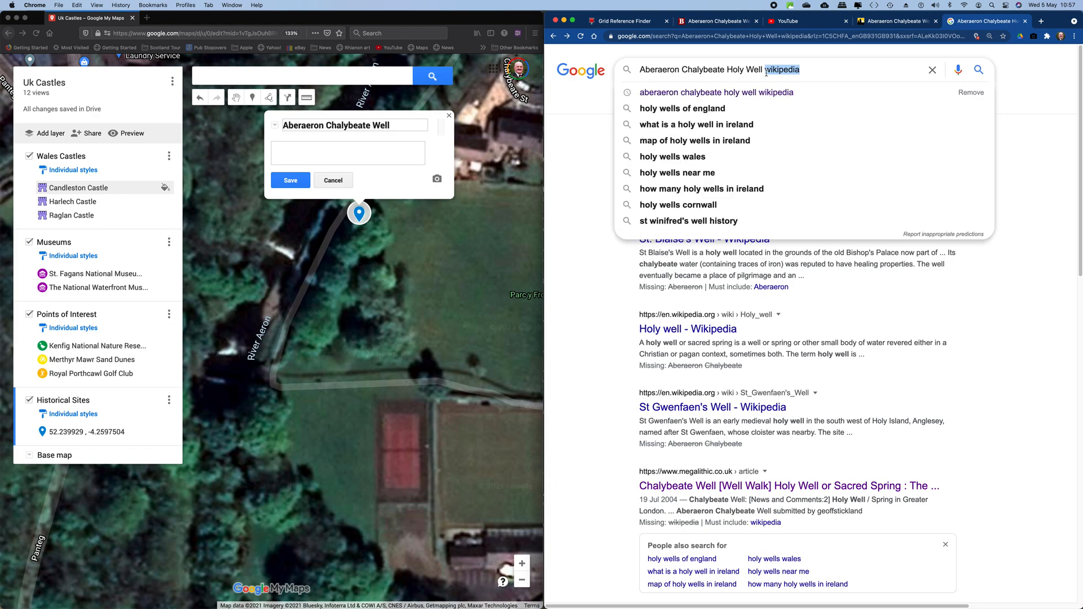
key("BackSpace")
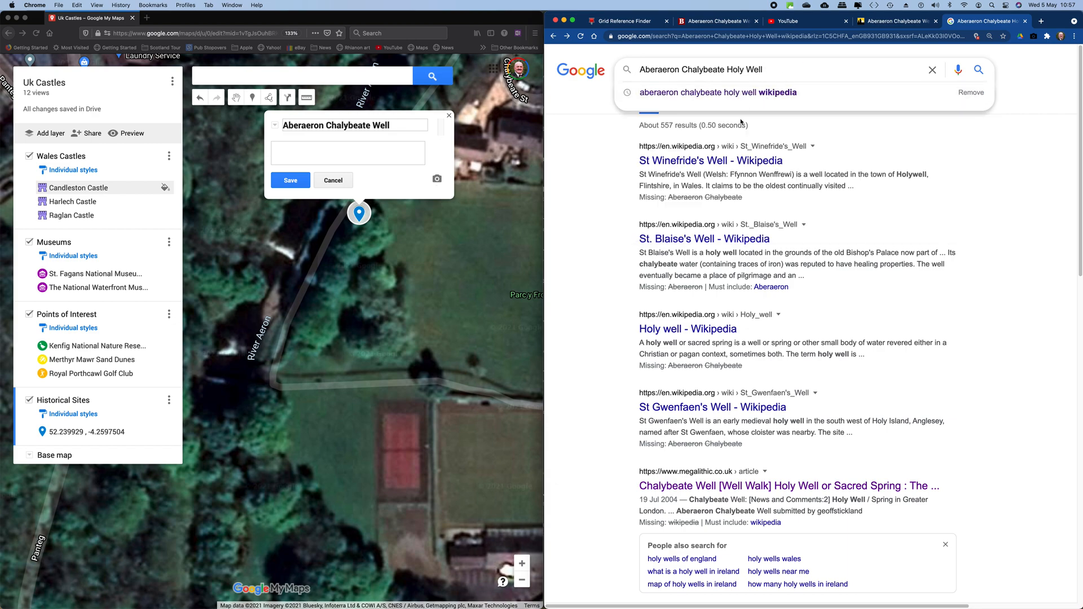
key("Return")
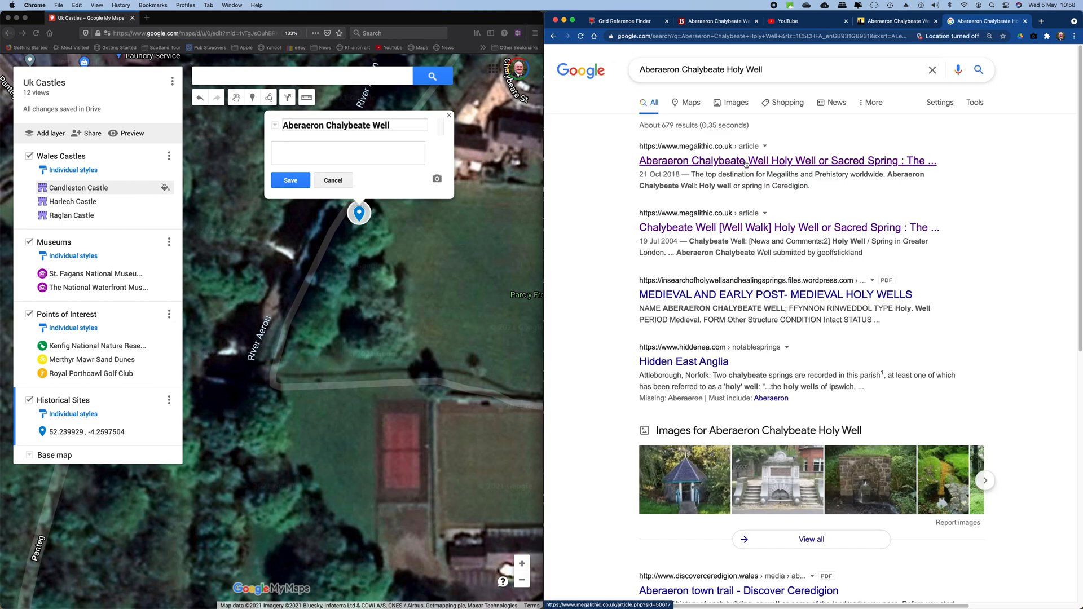
left_click(744, 164)
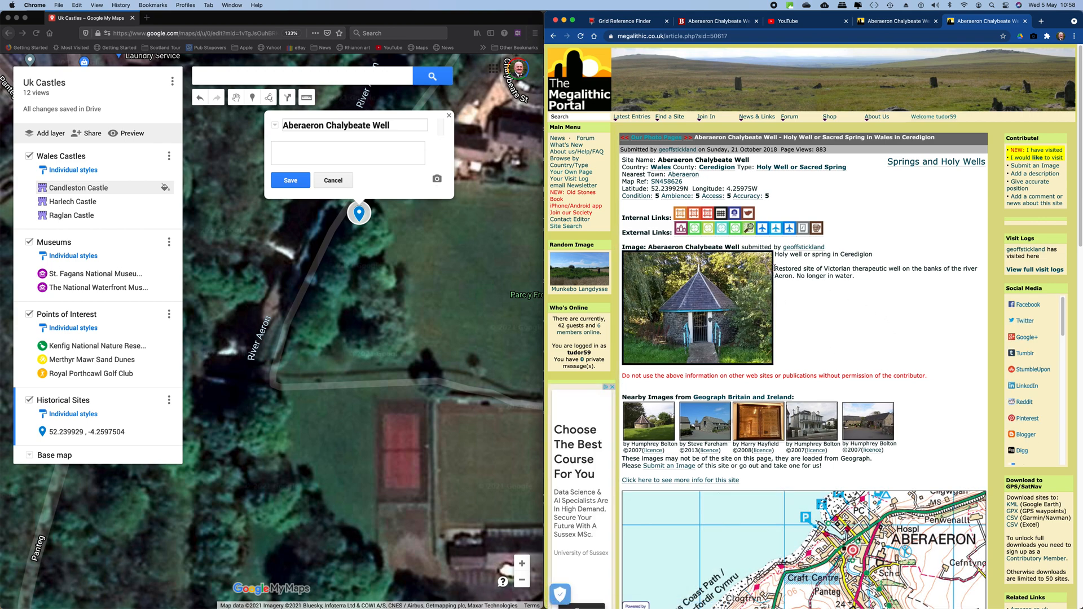
Copy "Restored site of Victorian therapeutic well on the banks of the river Aeron" into the marker's description and save it
left_click_drag(774, 268, 792, 277)
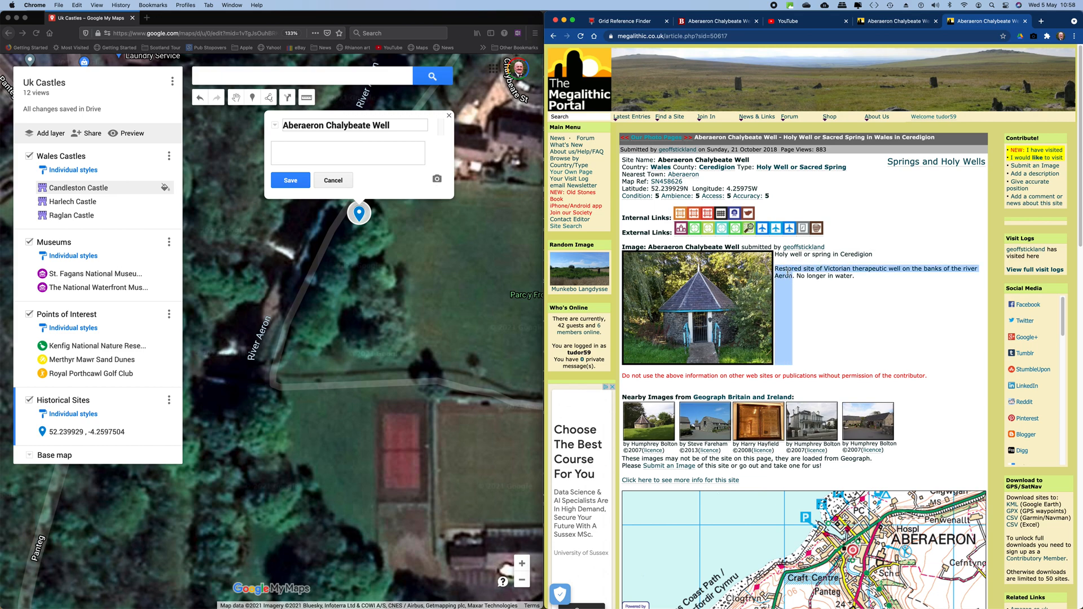
right_click(788, 272)
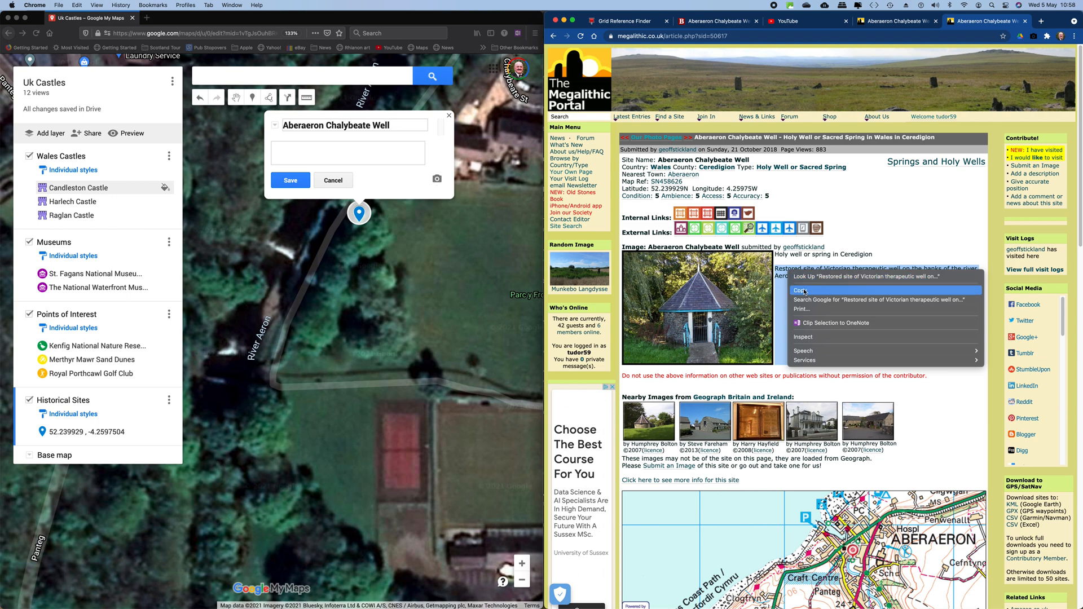
left_click(804, 291)
left_click(286, 150)
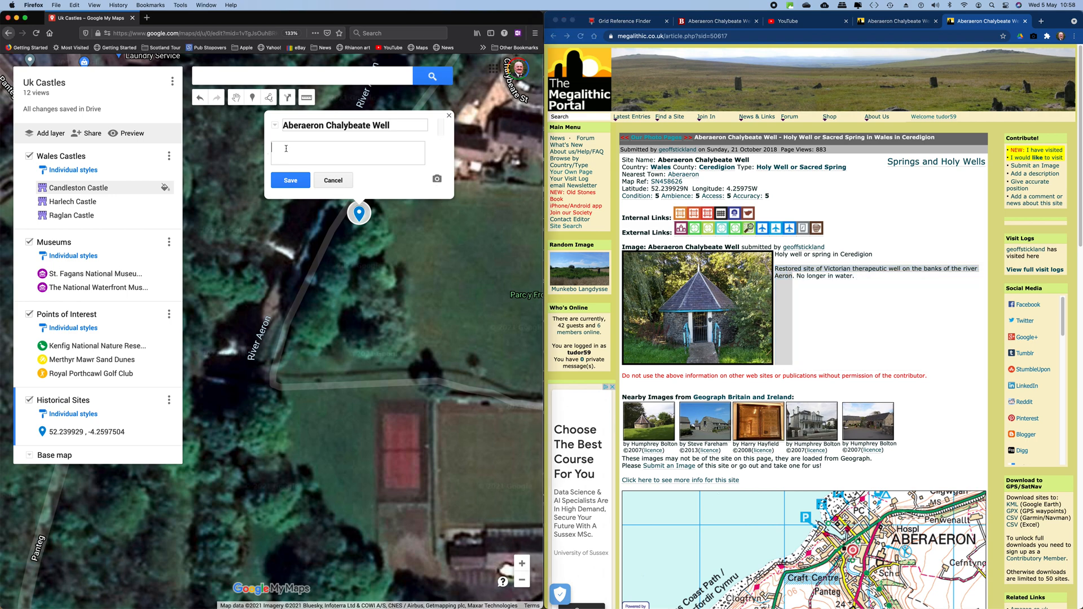
right_click(286, 148)
left_click(301, 191)
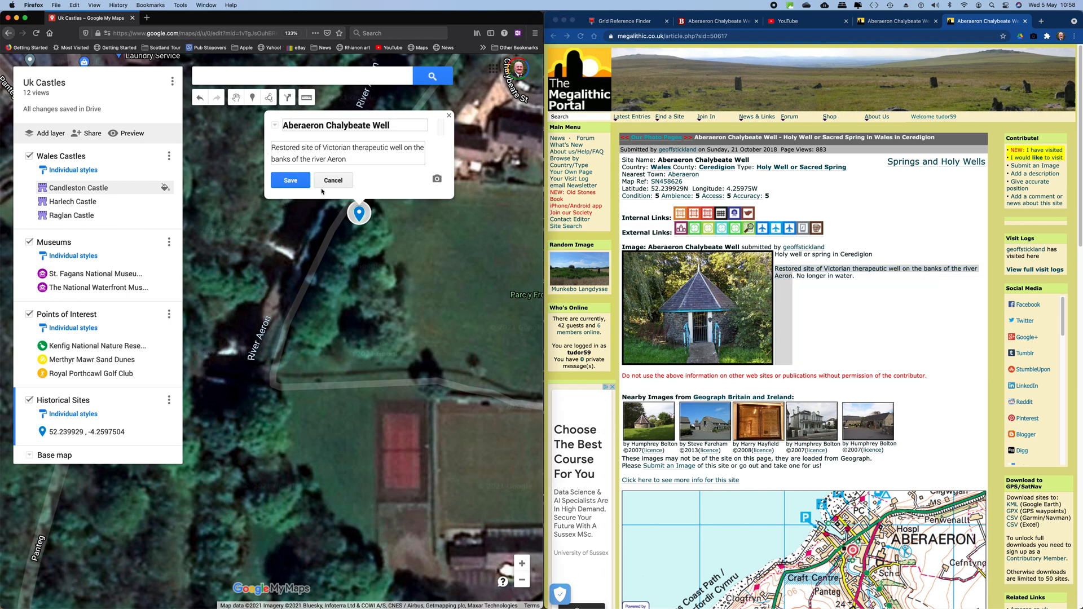
left_click(291, 181)
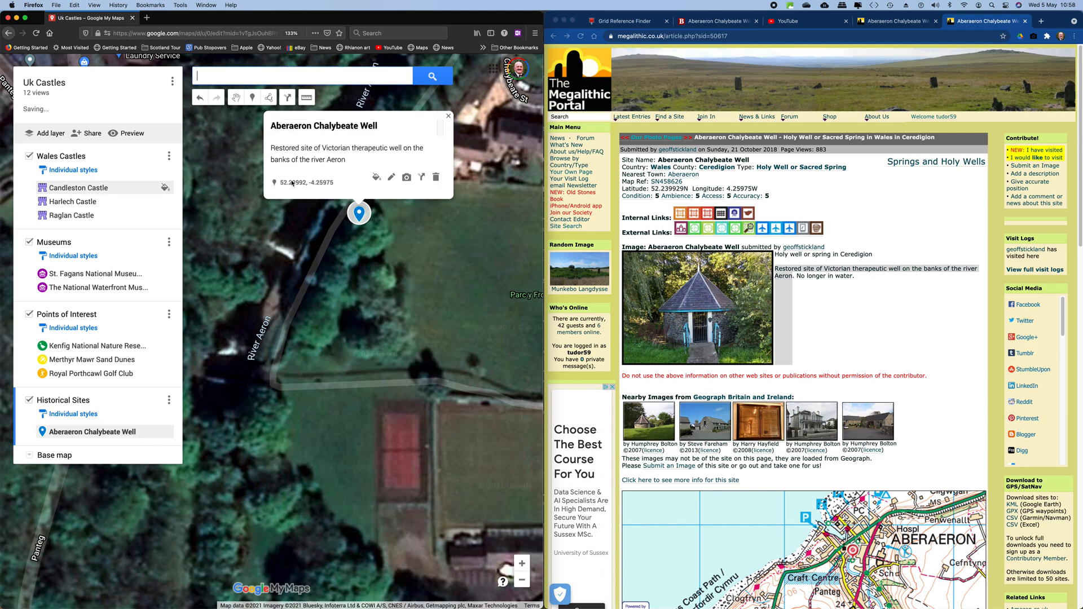
Open the full icon collection for the Aberaeron Chalybeate Well marker and browse down through the icon categories
left_click(375, 178)
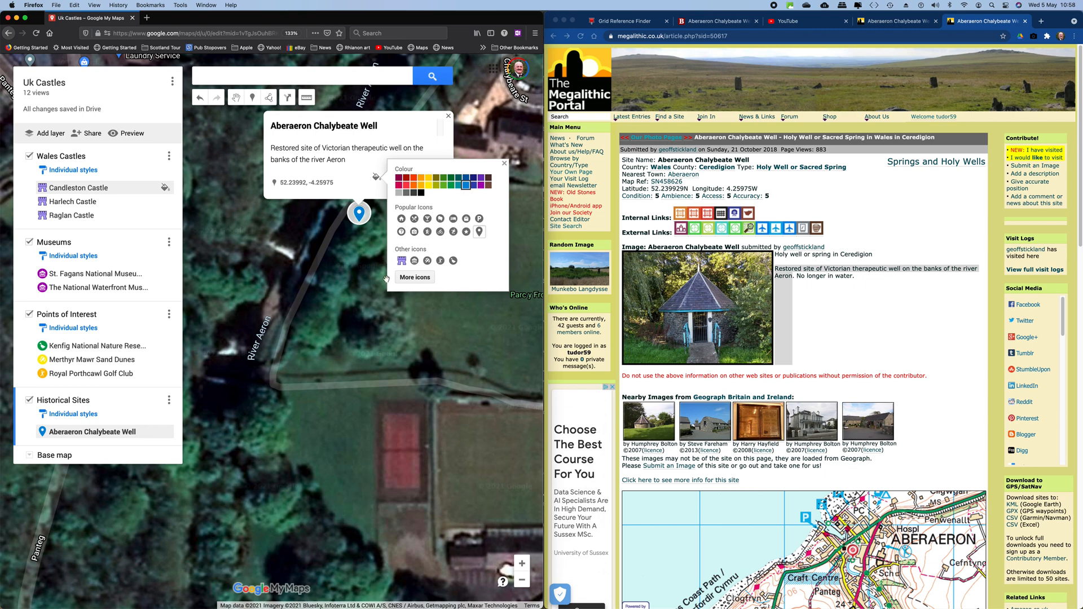
left_click(416, 278)
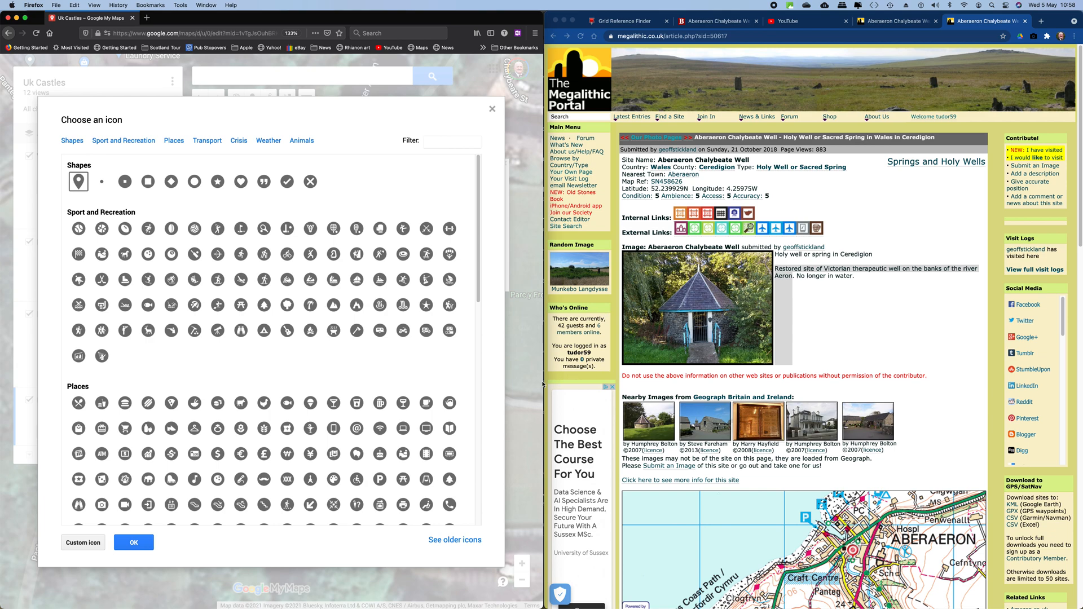
scroll(236, 376, "down", 10)
scroll(236, 377, "down", 2)
left_click(430, 143)
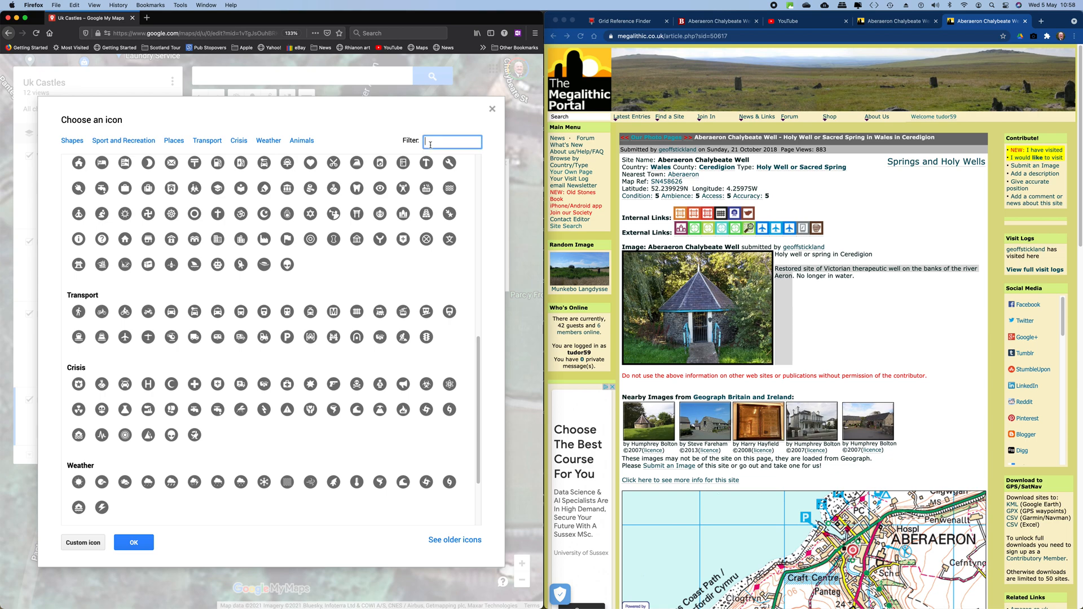
Try filtering the icon collection by tunnel and by well, and clear the filter
type("tun")
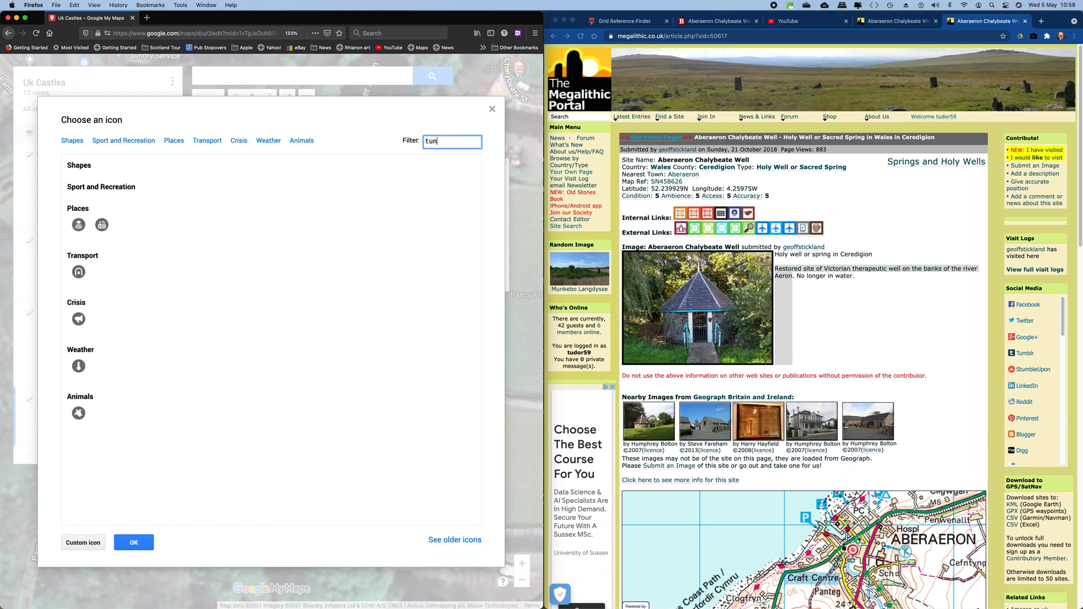
type("nel")
double_click(457, 140)
type("we")
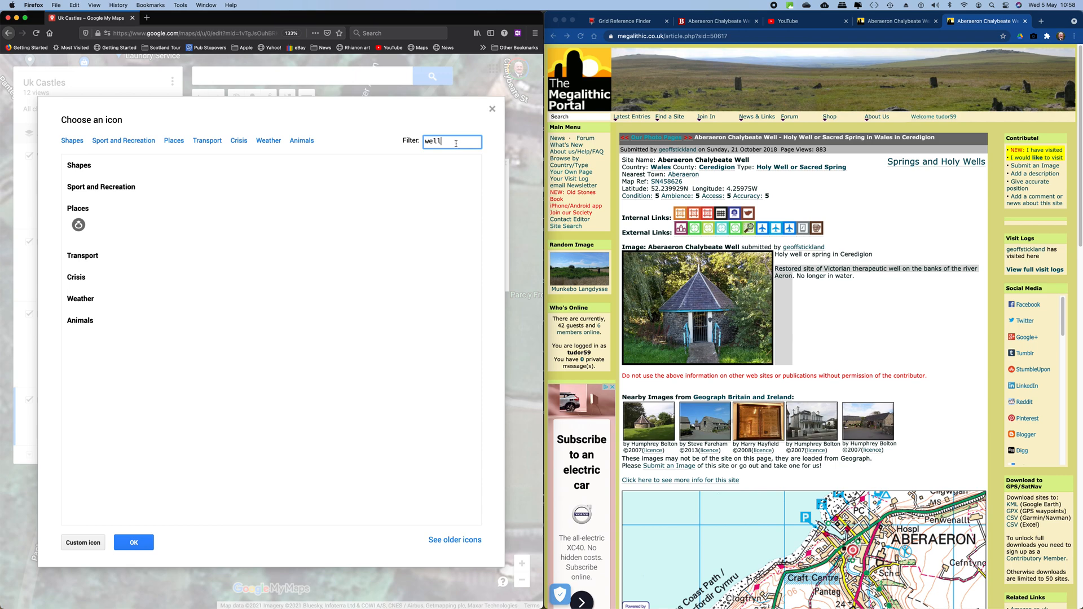
key("Return")
key("BackSpace")
key("BackSpace")
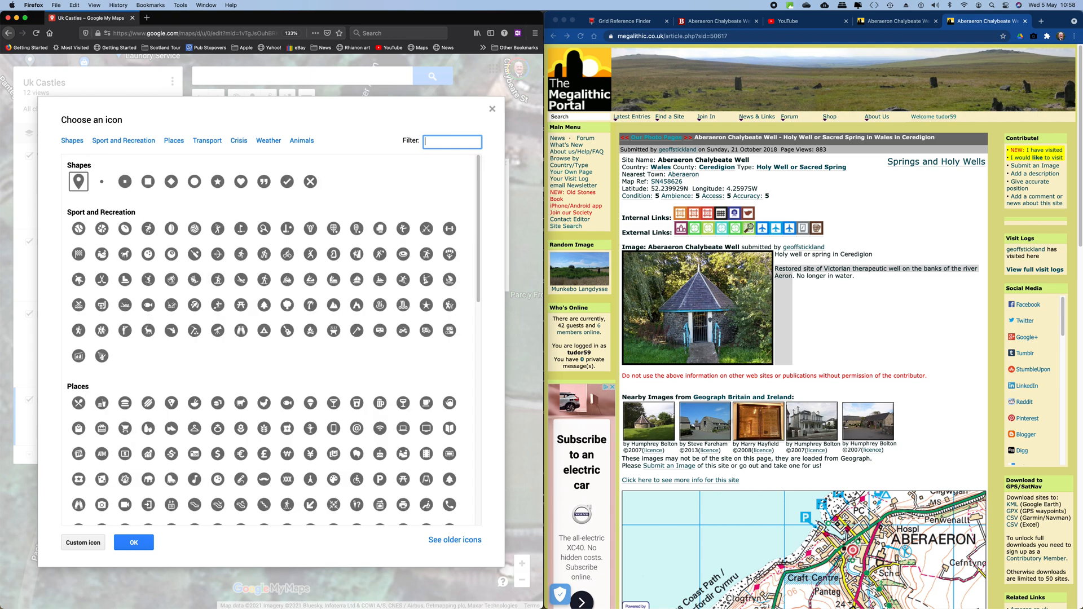
Filter the icons by tunnel, apply the Transport tunnel icon to the well's marker and close the style options
type("tunnel")
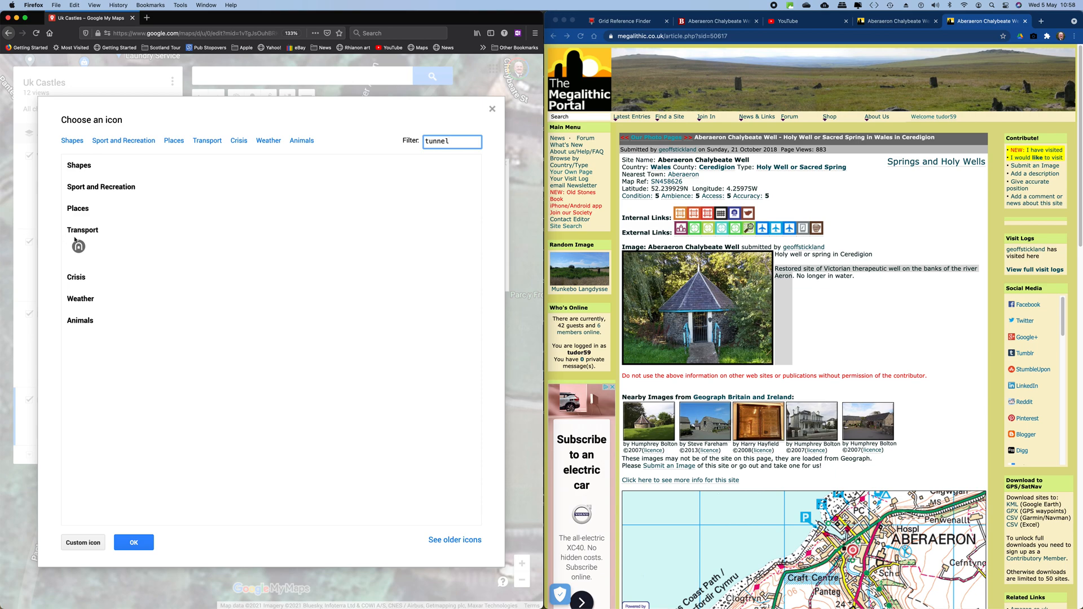
left_click(82, 248)
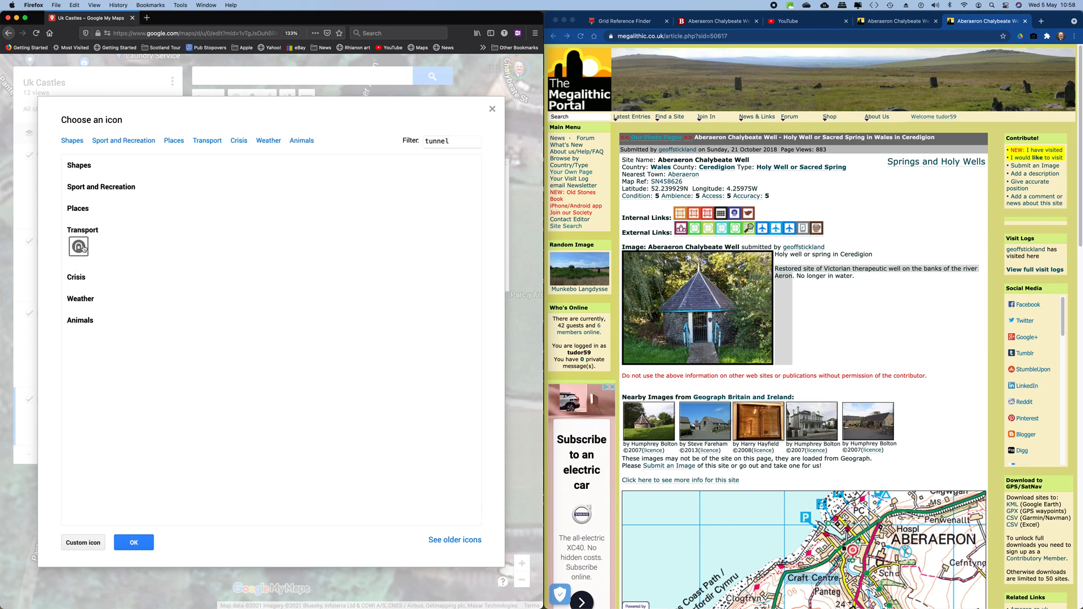
left_click(136, 543)
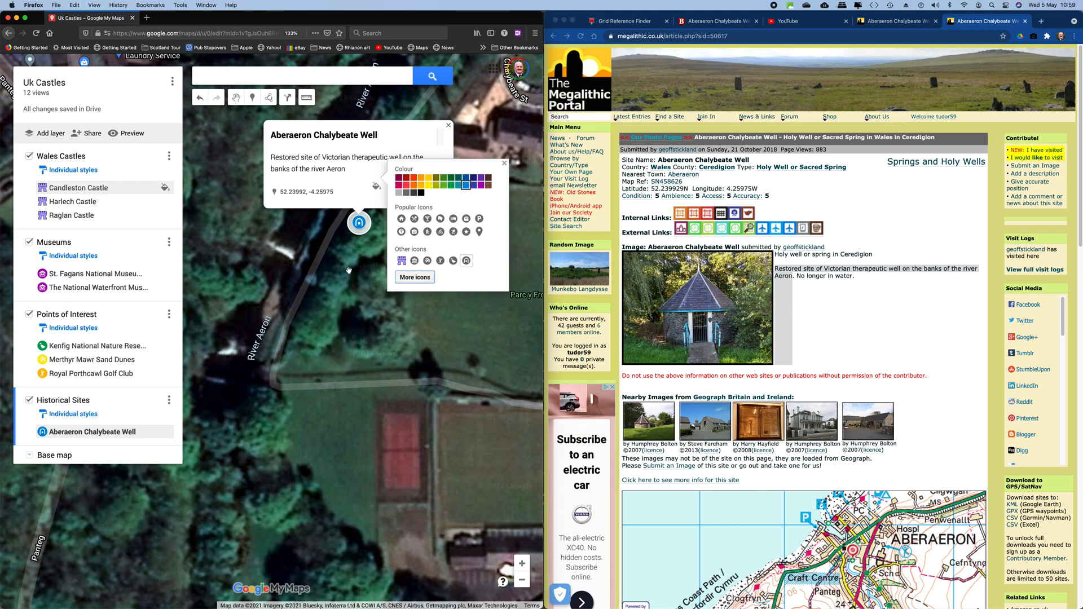
left_click(348, 271)
left_click(359, 223)
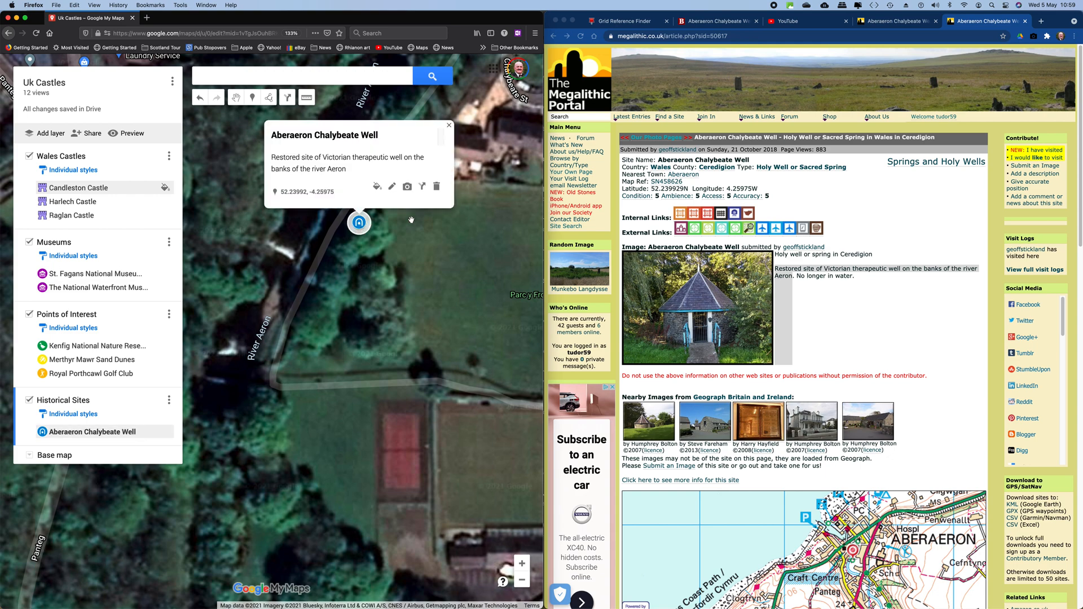
Capture a screenshot of the well's enlarged Megalithic Portal photo and upload it to the Aberaeron Chalybeate Well marker
left_click(406, 187)
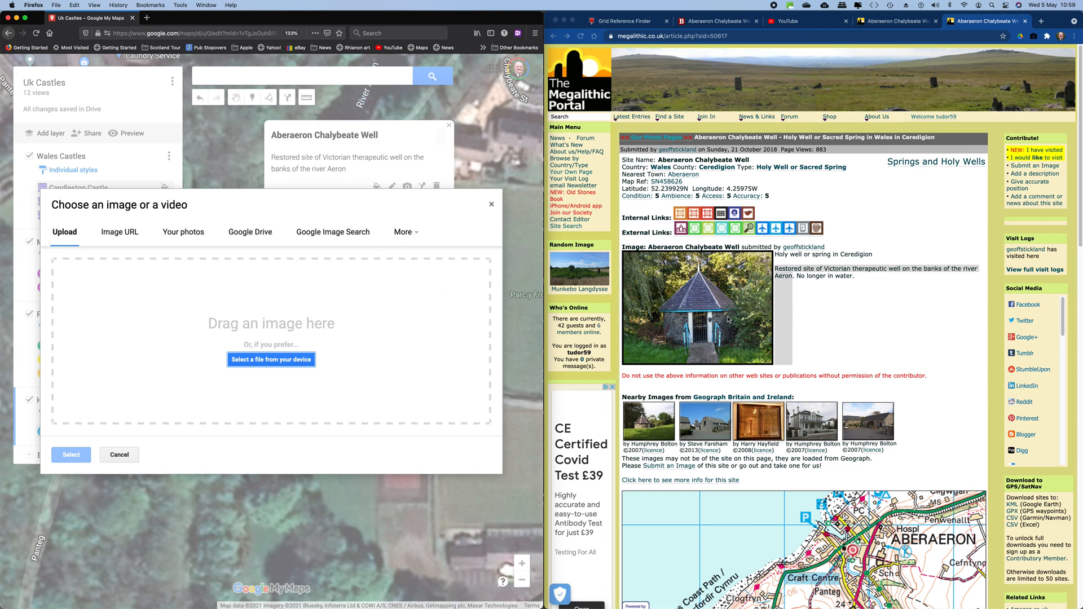
left_click(704, 319)
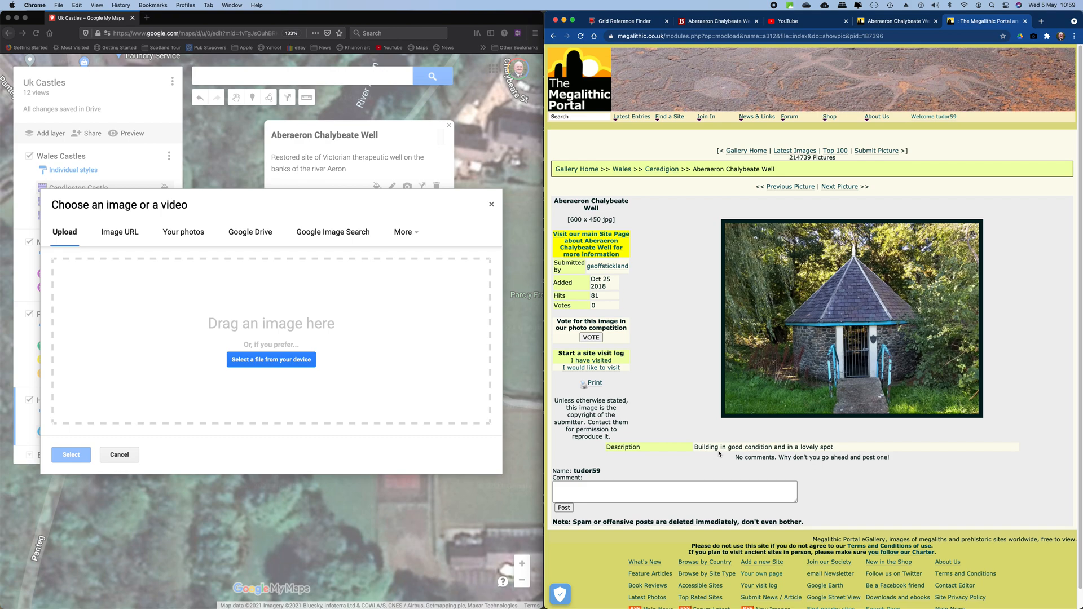
key("super+shift+5")
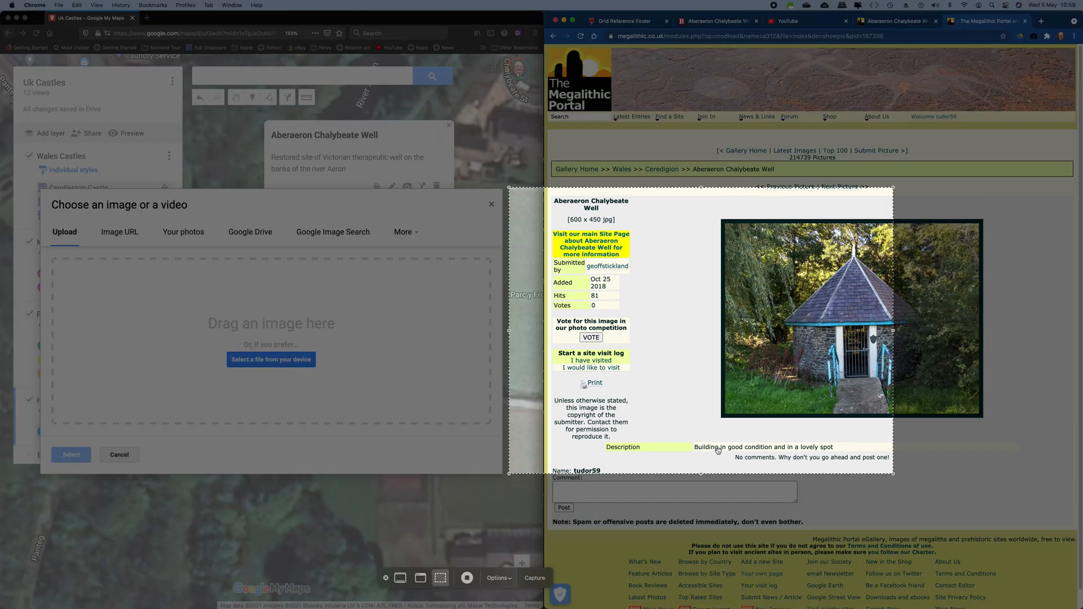
left_click_drag(681, 399, 766, 436)
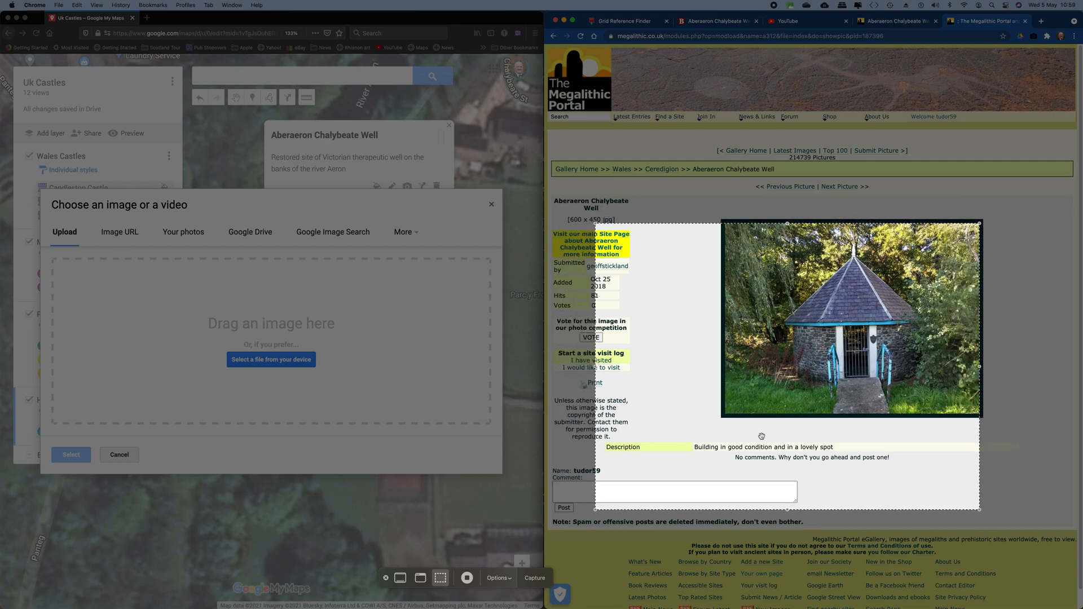
left_click_drag(594, 509, 726, 415)
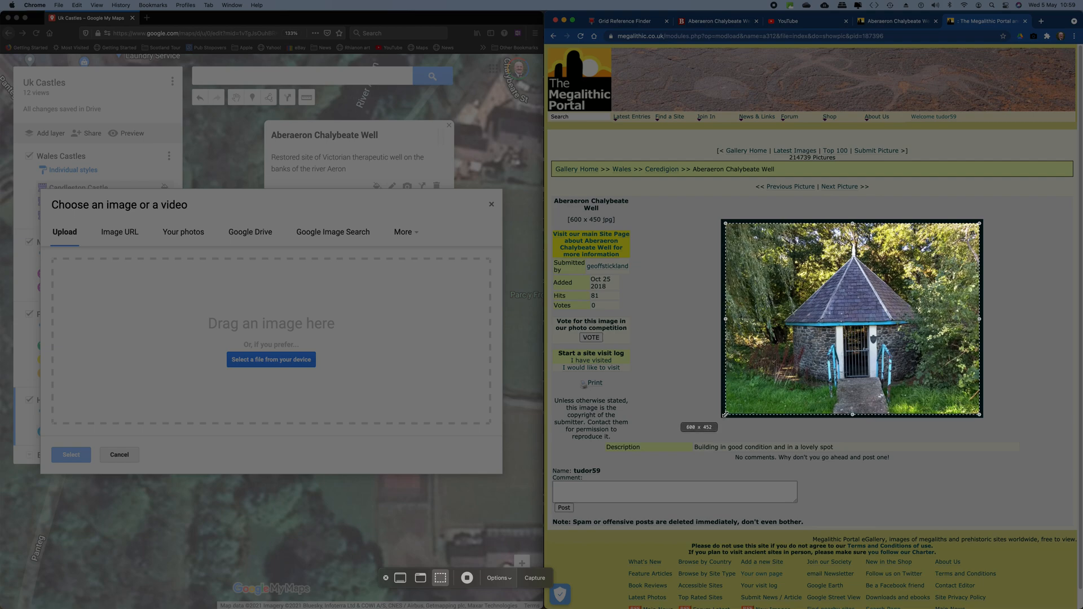
left_click(535, 579)
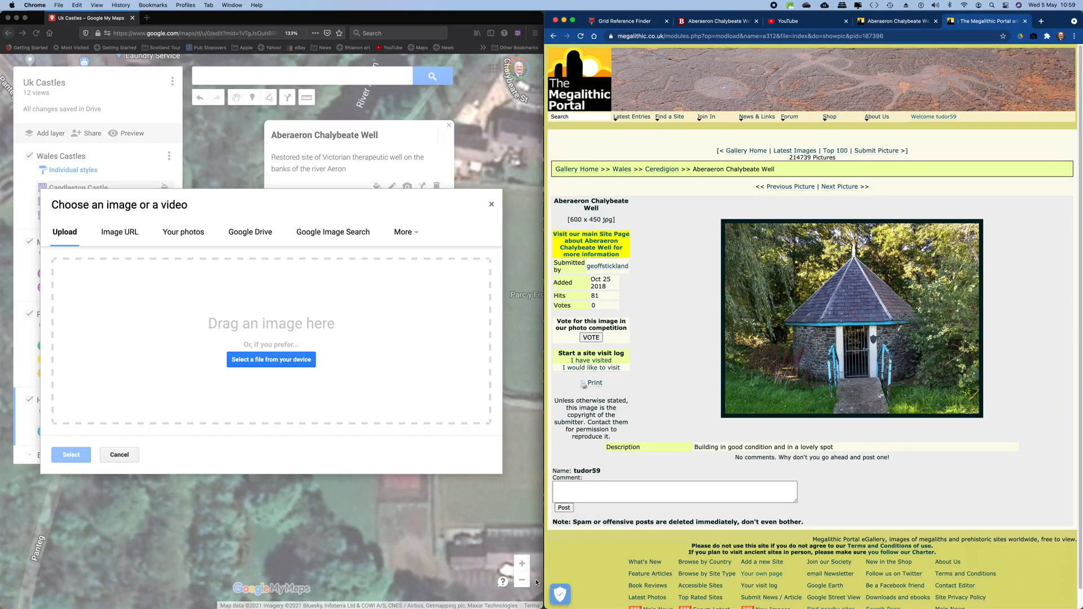
left_click_drag(1014, 571, 307, 353)
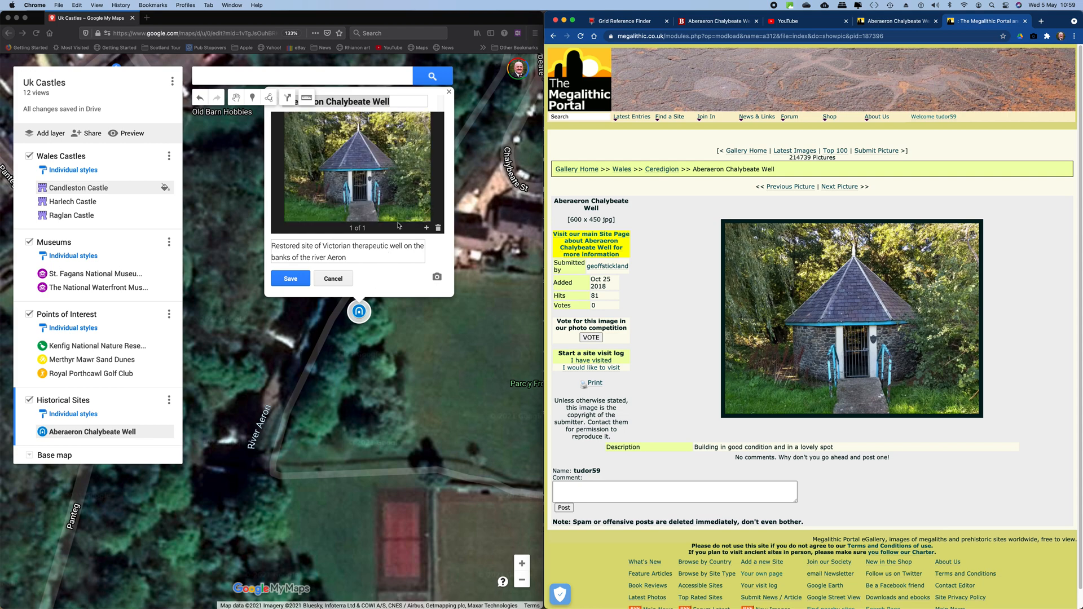
Start adding another image to the well's marker and copy the site name Aberaeron Chalybeate Well from its Megalithic Portal page
left_click(426, 229)
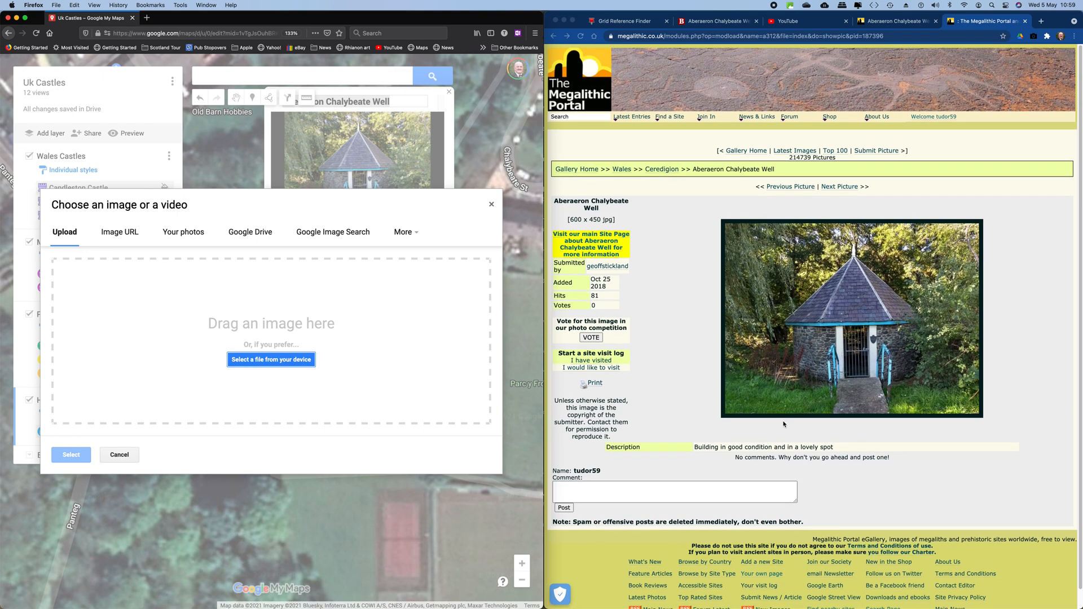
left_click(555, 36)
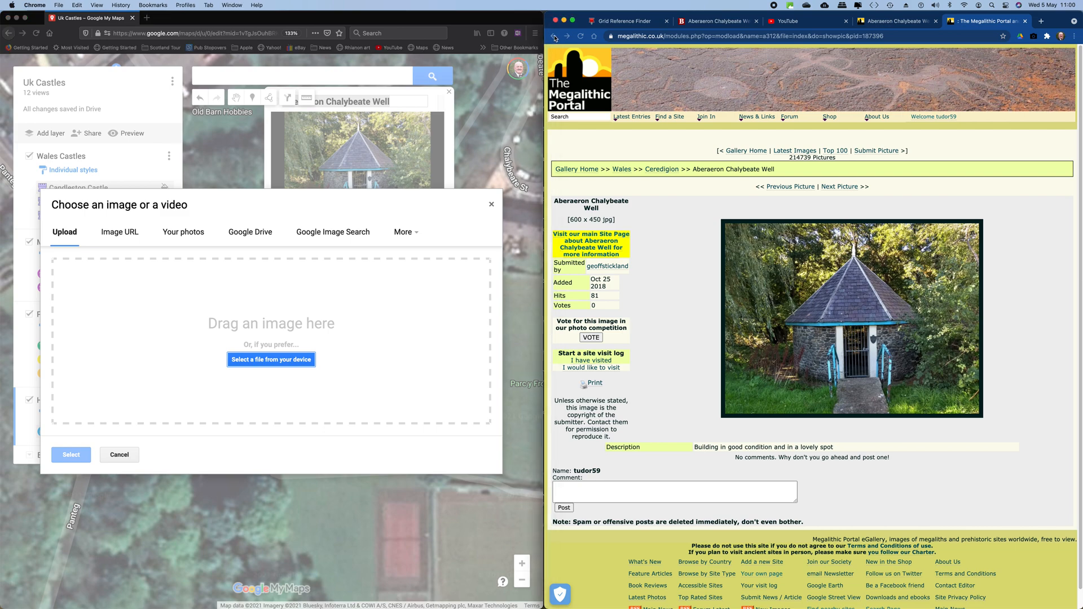
mouse_move(677, 149)
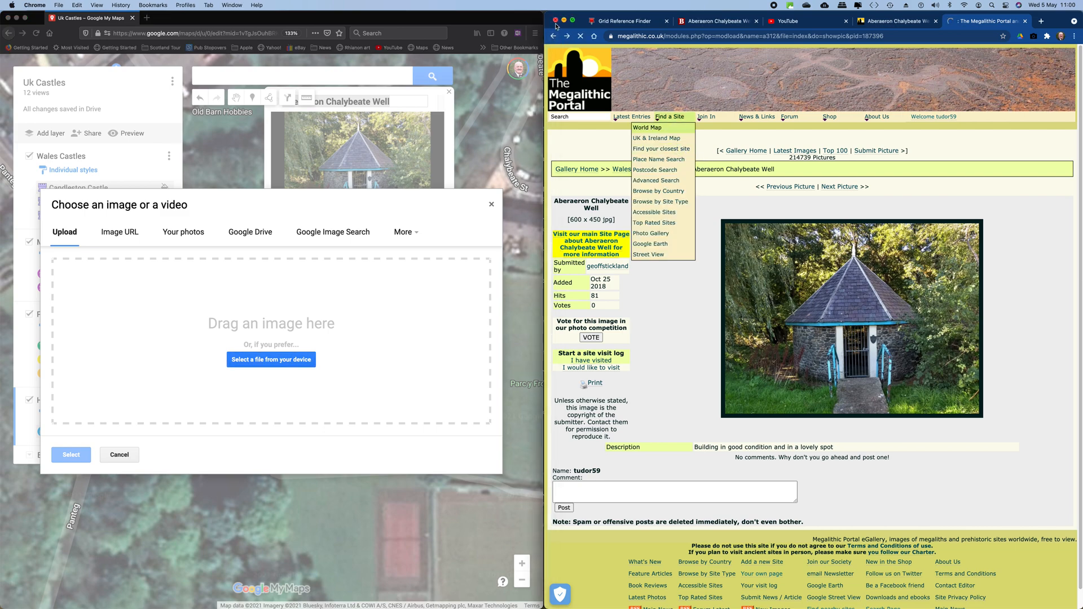
mouse_move(706, 117)
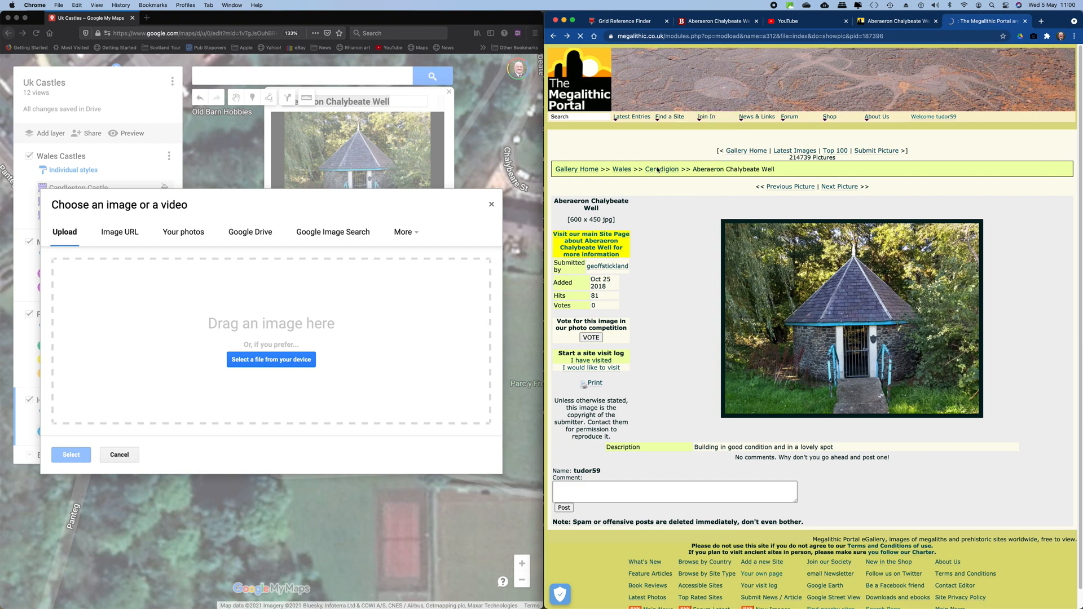
left_click(554, 36)
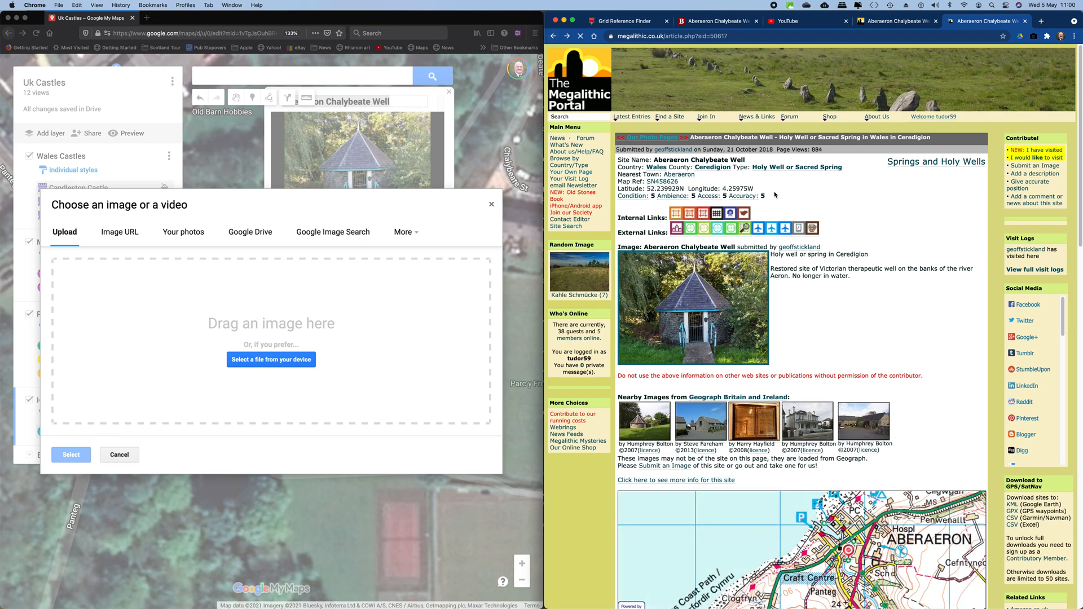
left_click_drag(745, 161, 659, 161)
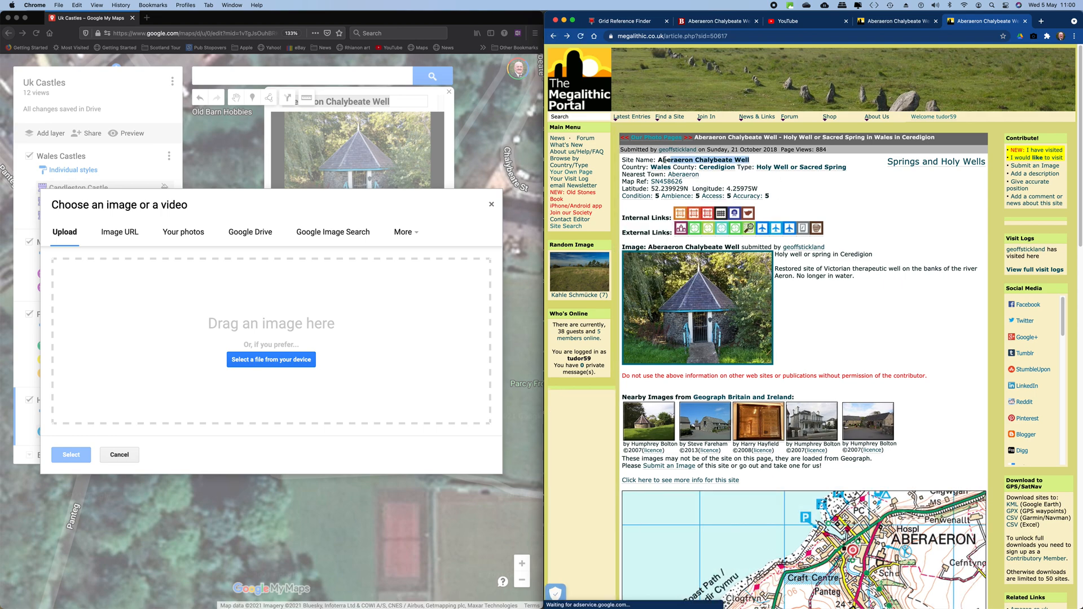
right_click(672, 160)
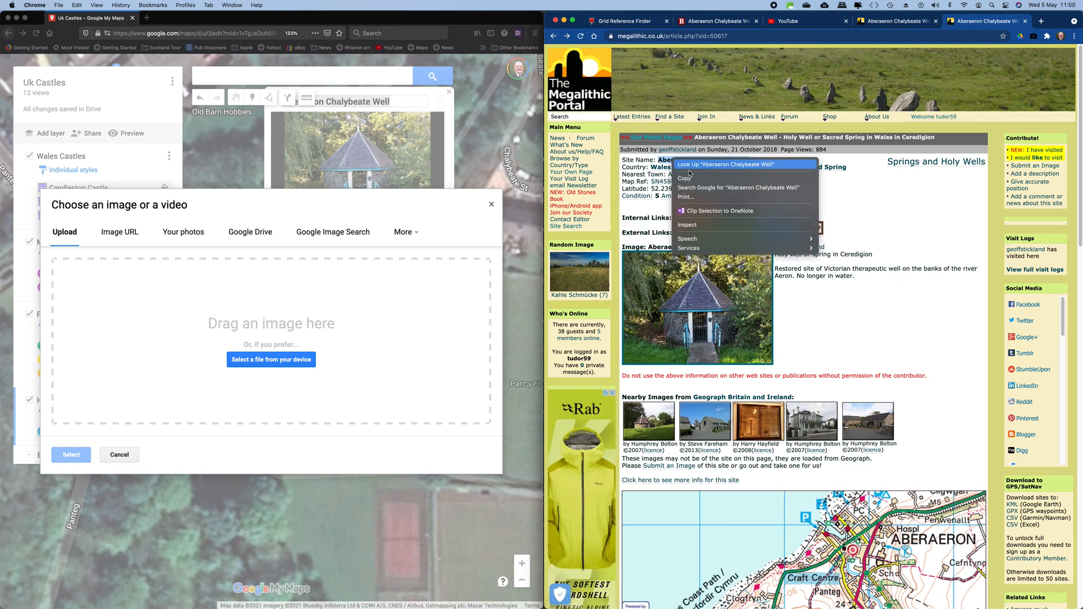
left_click(688, 184)
Run a Google image search for Aberaeron Chalybeate Well in the image picker and browse through the pictures found
left_click(336, 237)
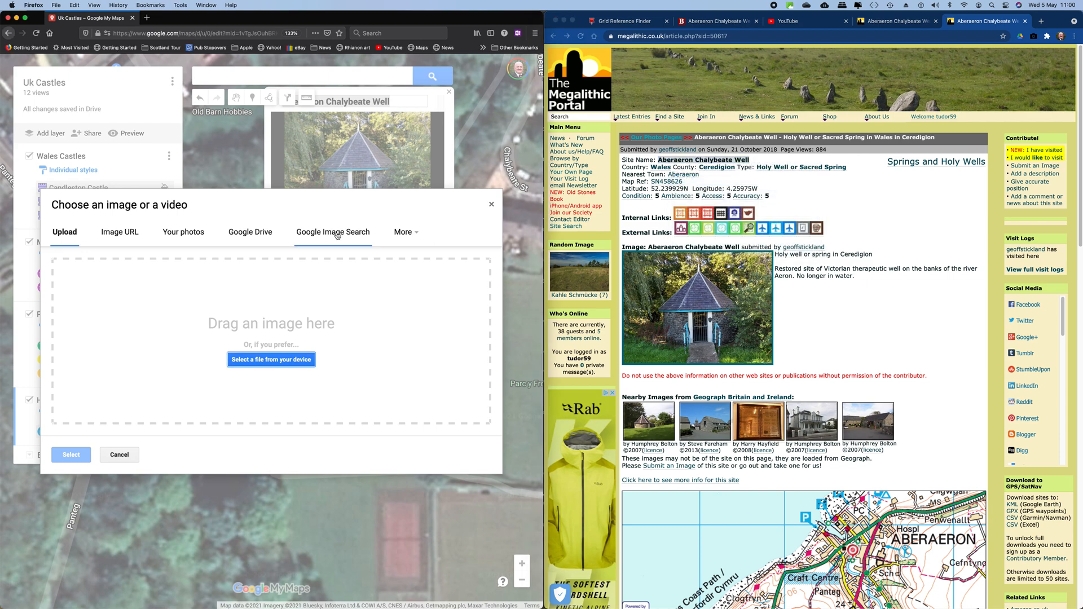
left_click(337, 236)
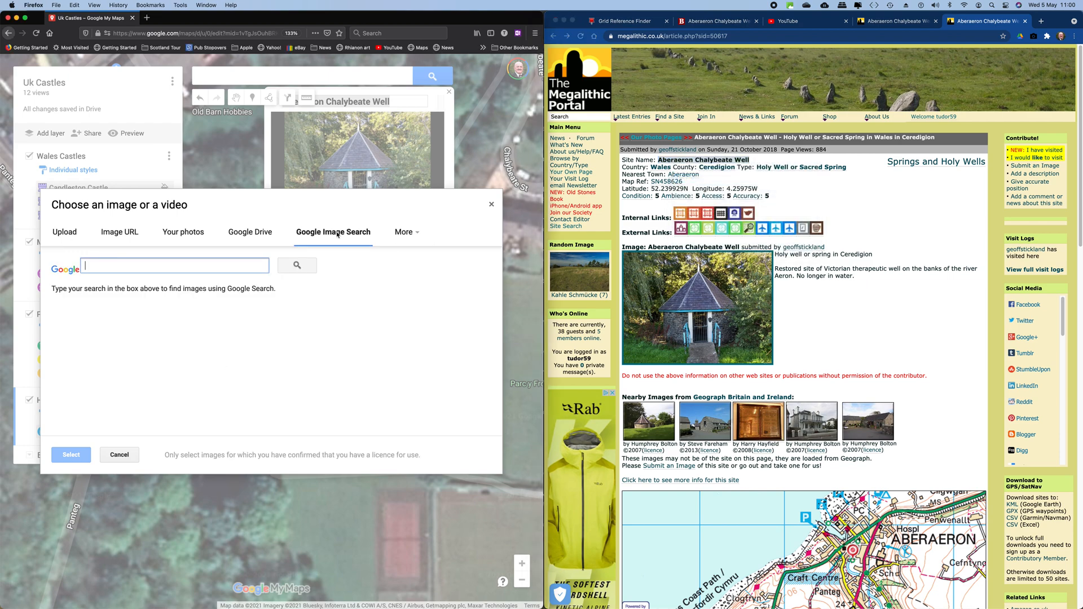
right_click(101, 265)
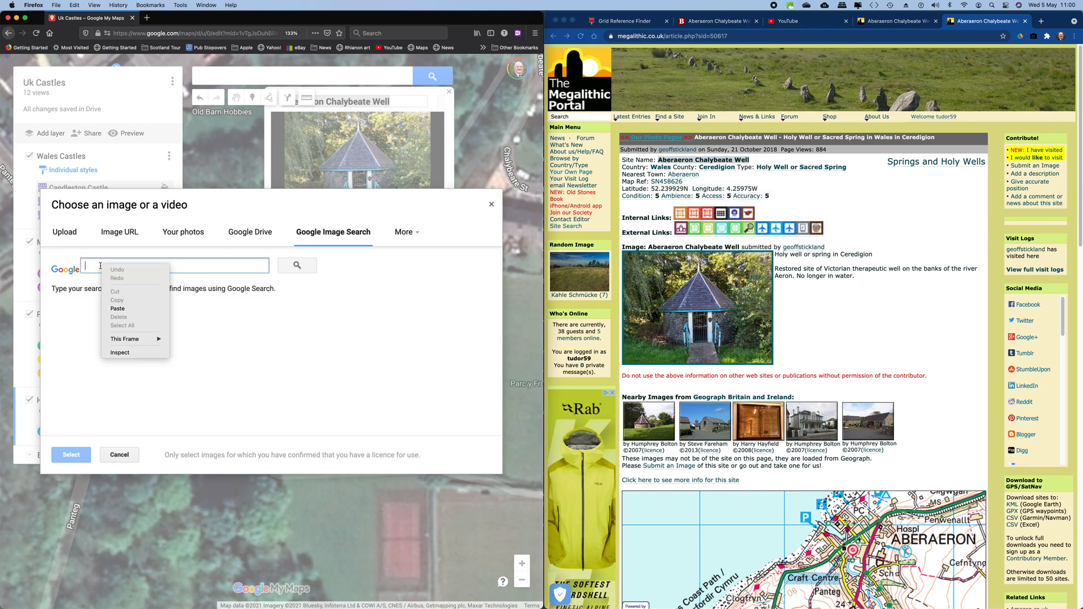
left_click(117, 309)
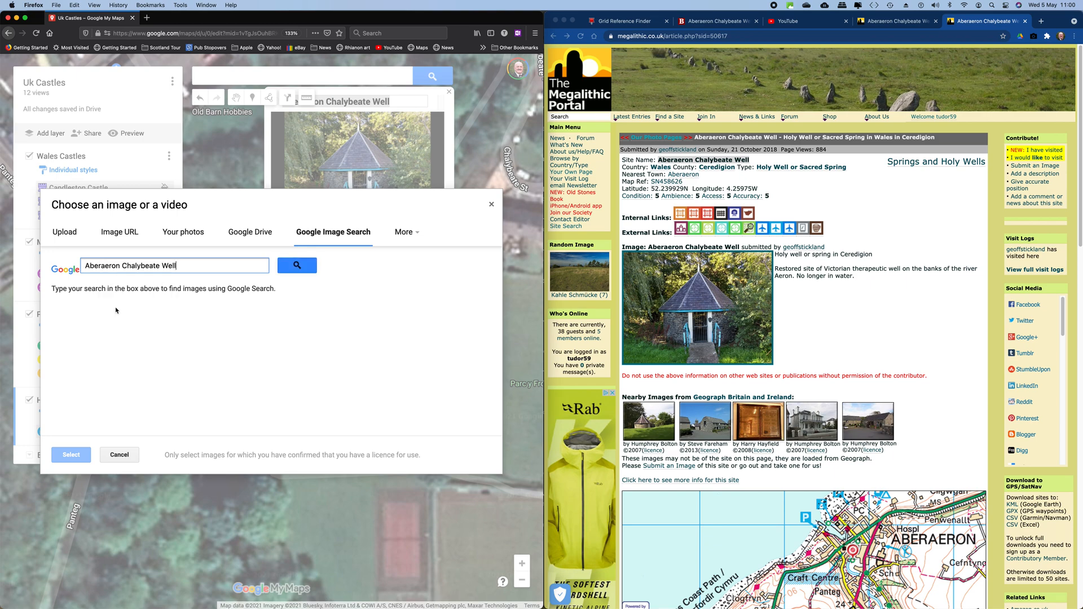
left_click(297, 265)
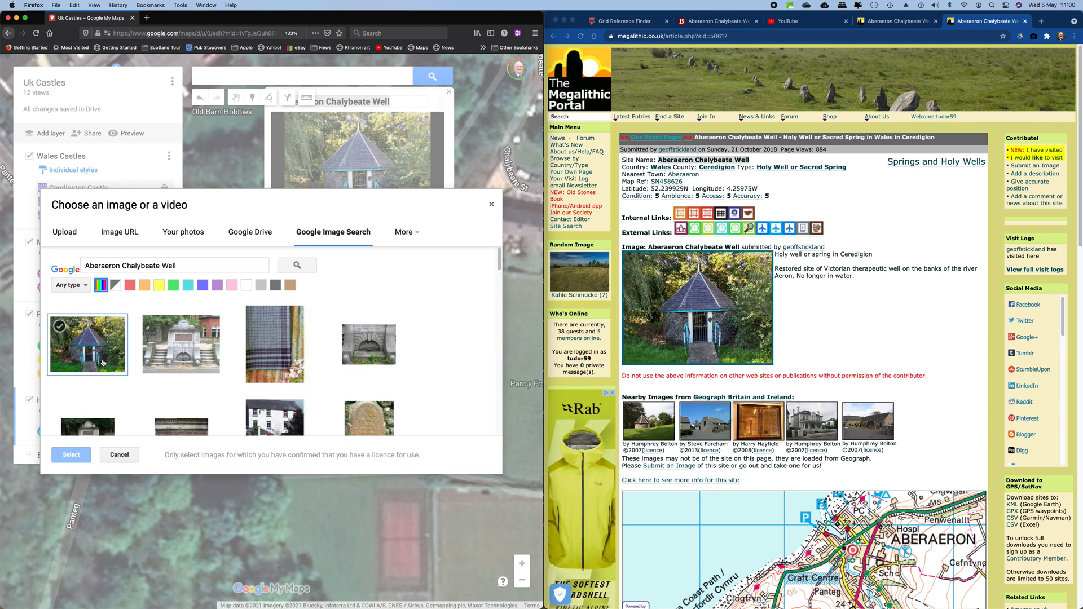
scroll(102, 363, "down", 3)
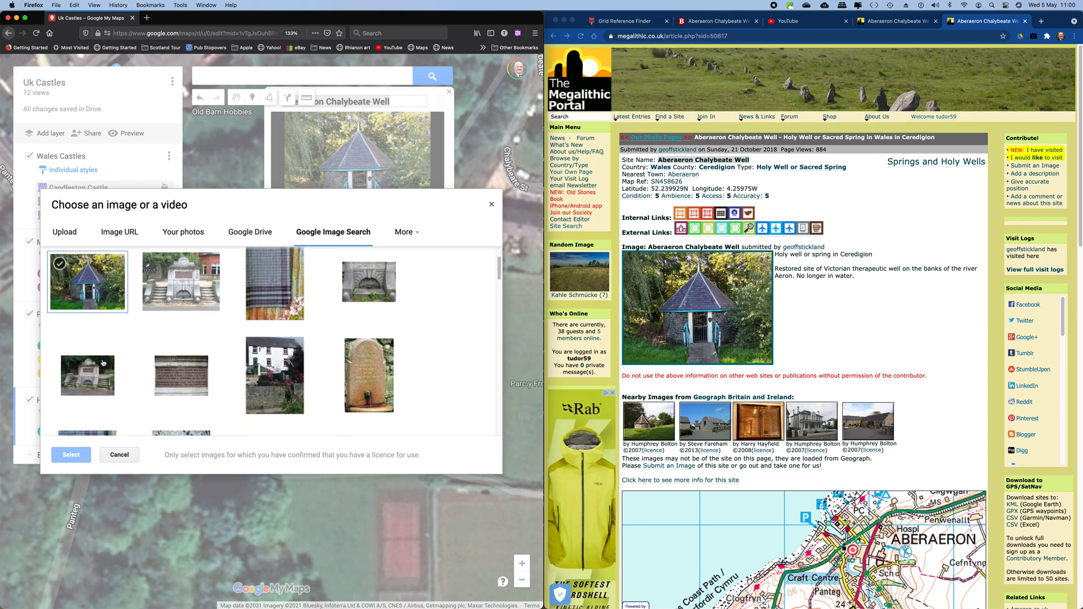
scroll(103, 363, "down", 5)
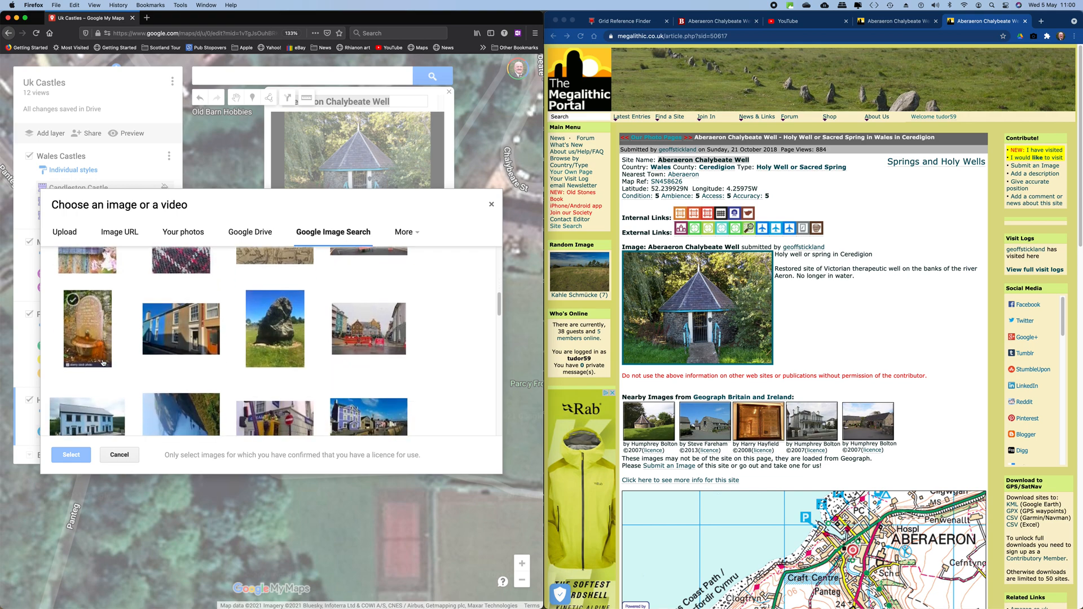
scroll(102, 362, "down", 3)
scroll(103, 363, "down", 5)
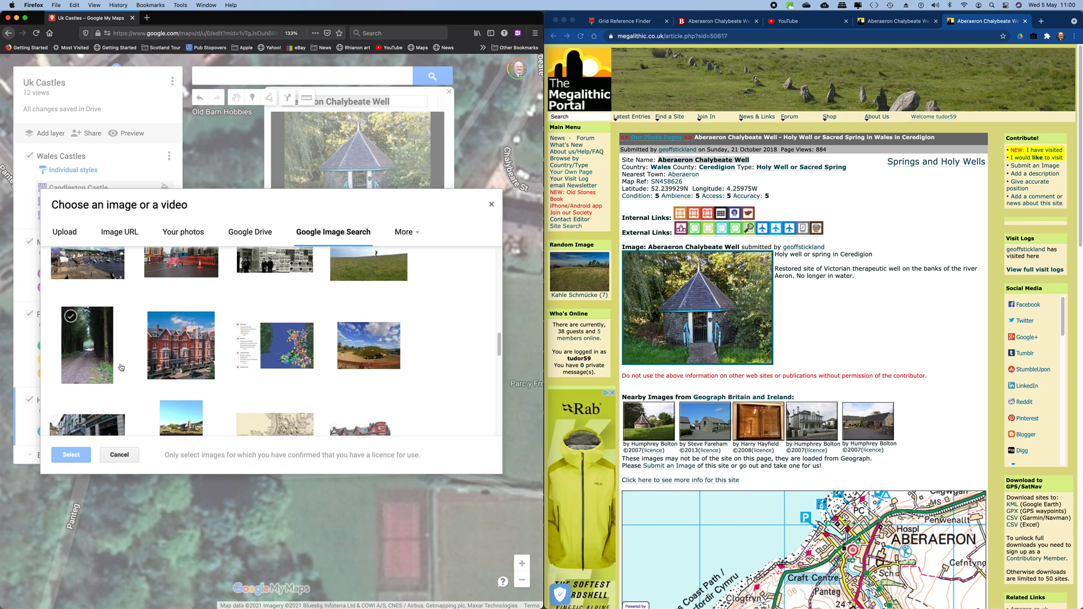
scroll(134, 362, "up", 15)
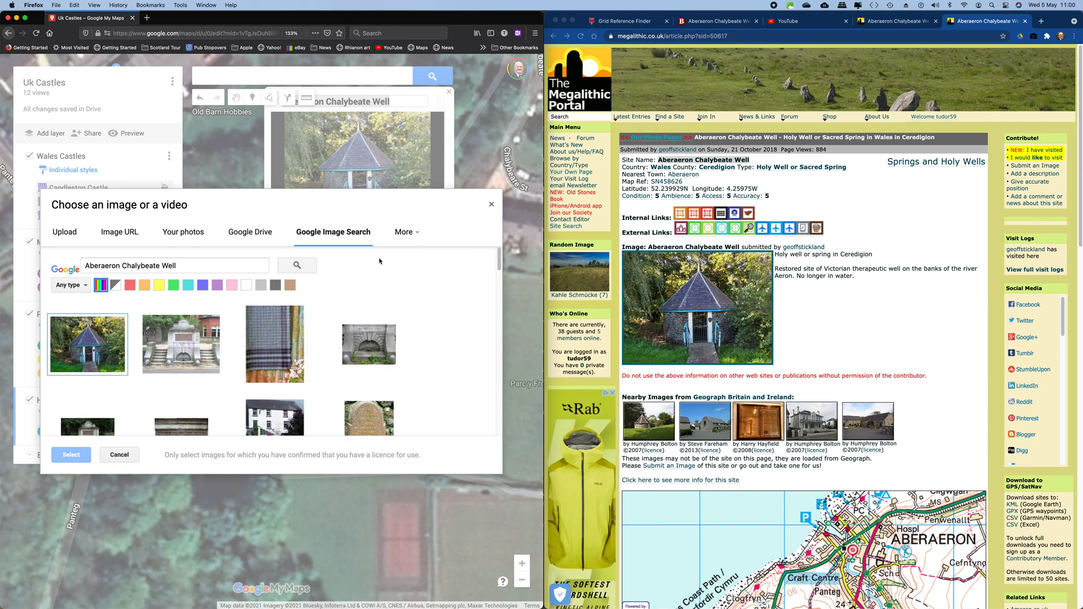
Open Google Maps in a new browser tab and switch it to satellite view
left_click(1041, 22)
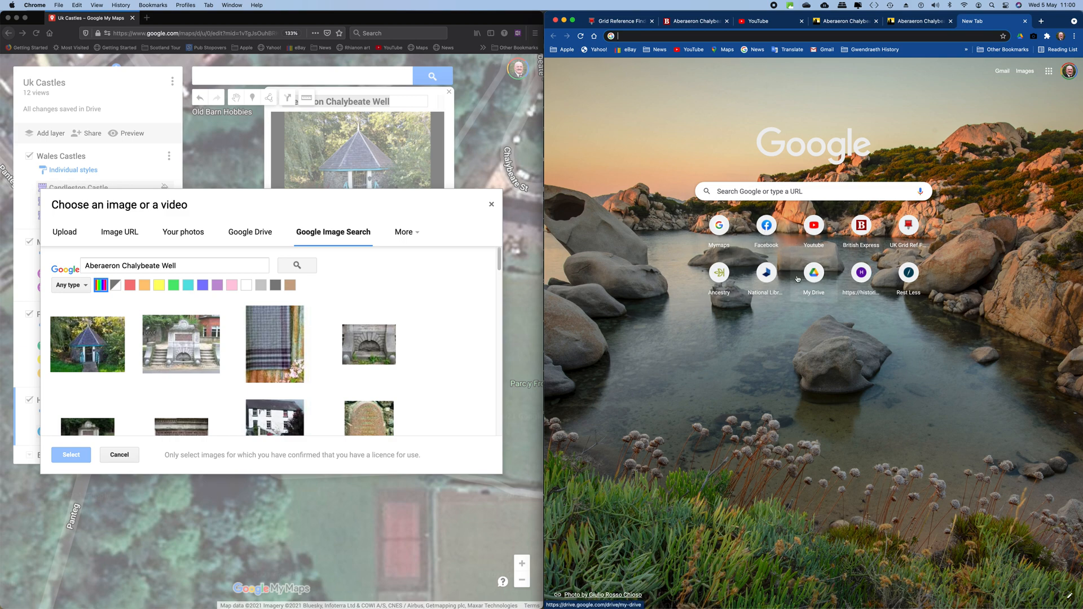
left_click(735, 192)
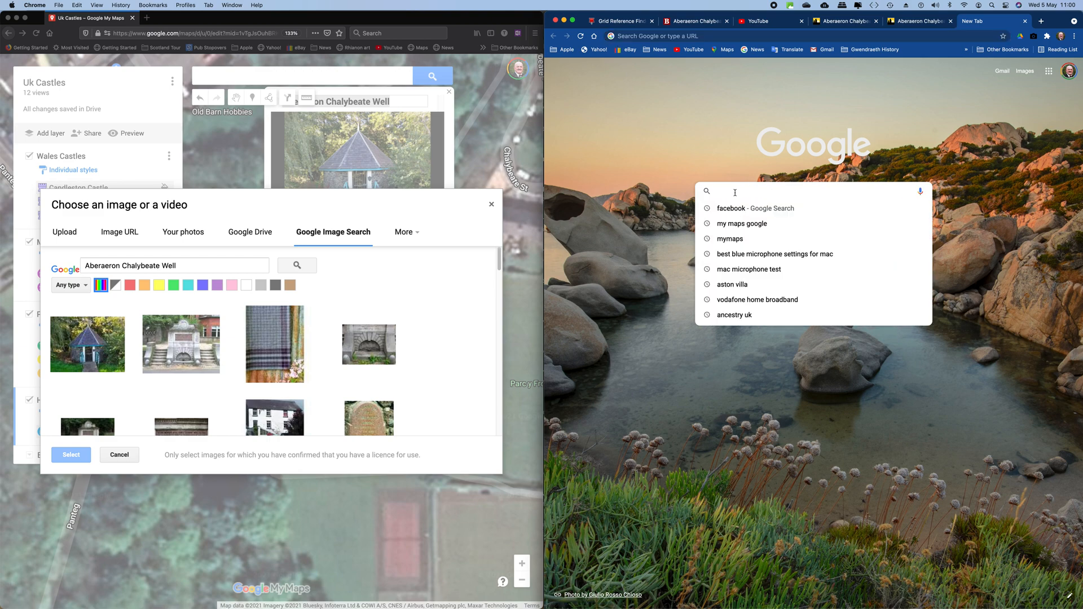
left_click(1037, 102)
left_click(1049, 72)
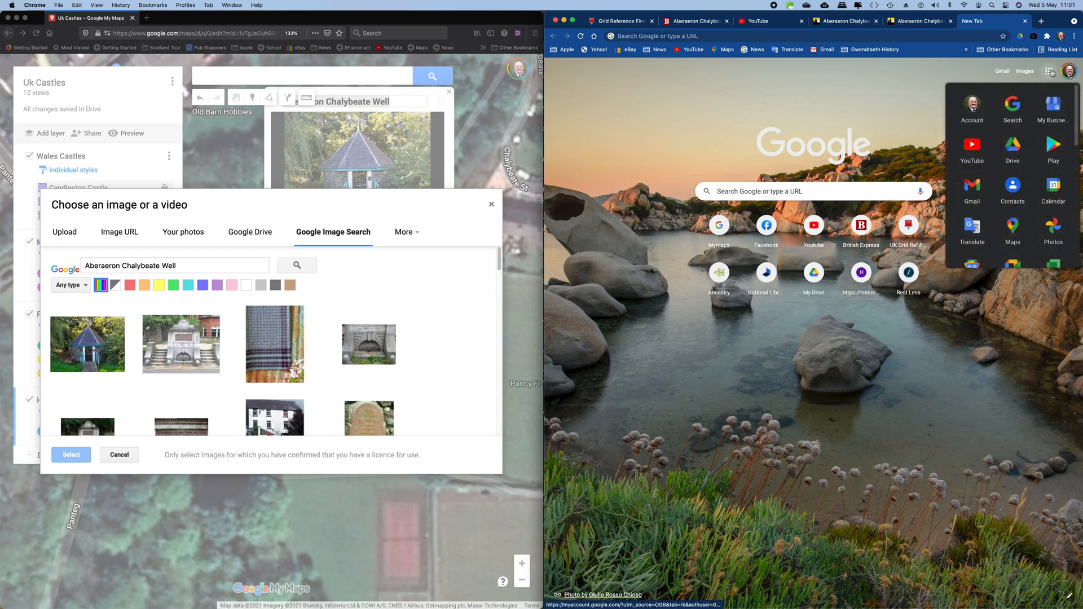
left_click(1012, 229)
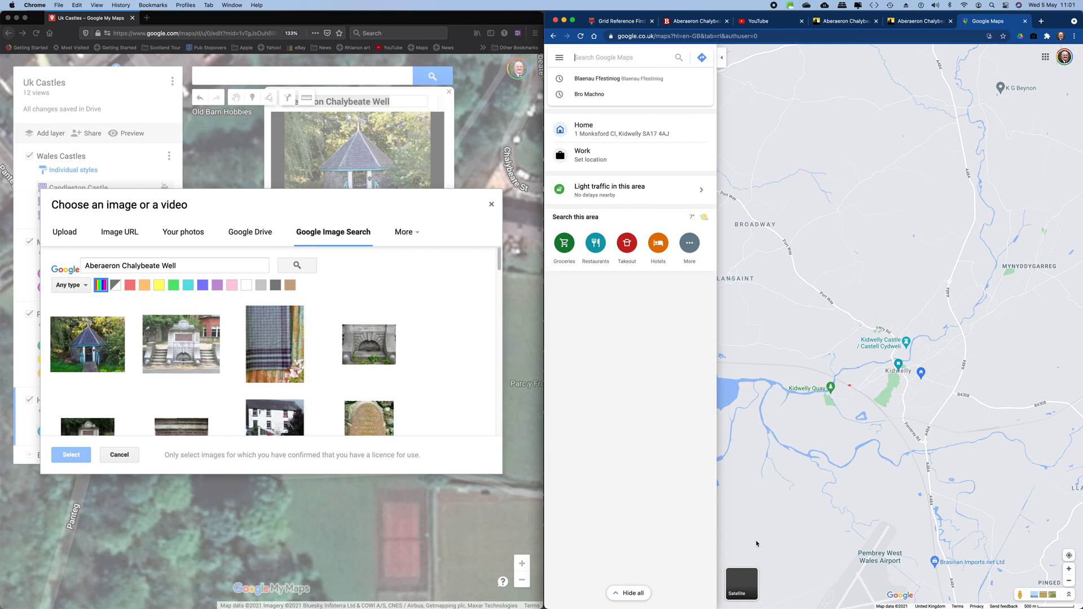
left_click(747, 580)
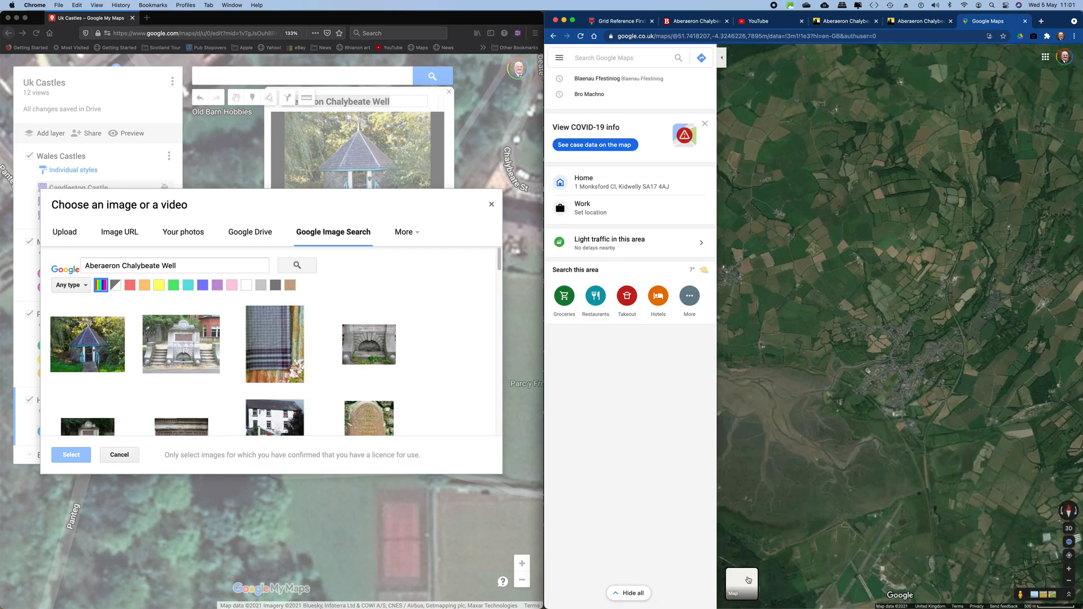
left_click(584, 56)
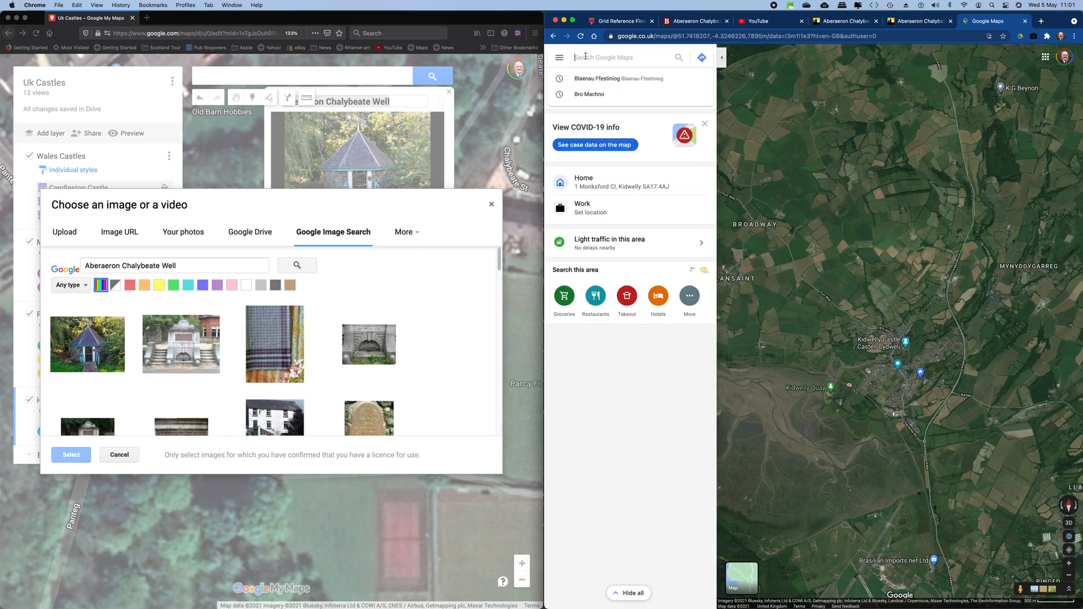
right_click(585, 57)
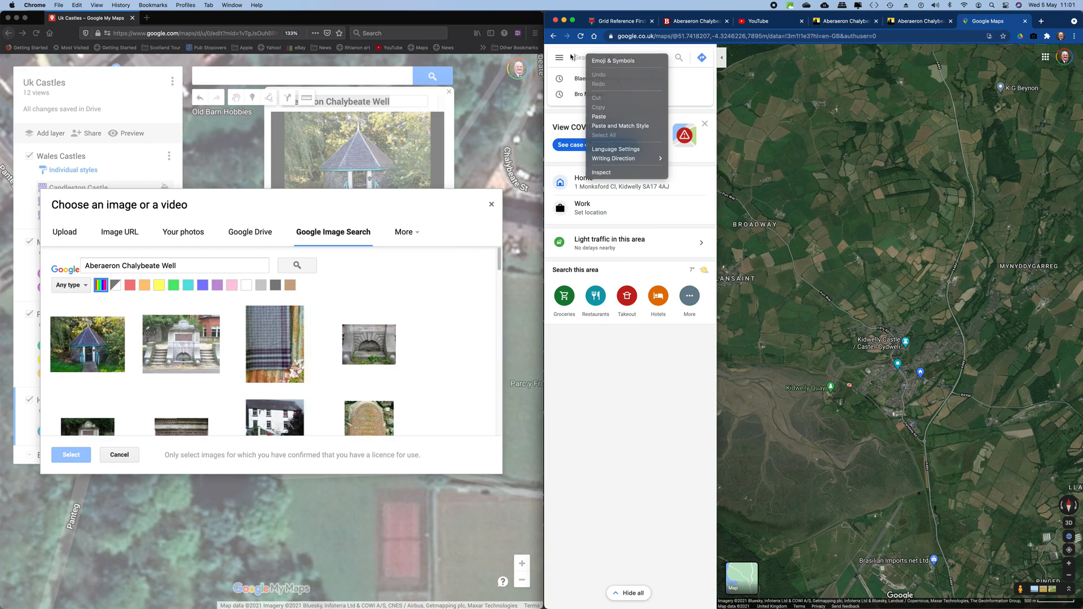
left_click(573, 57)
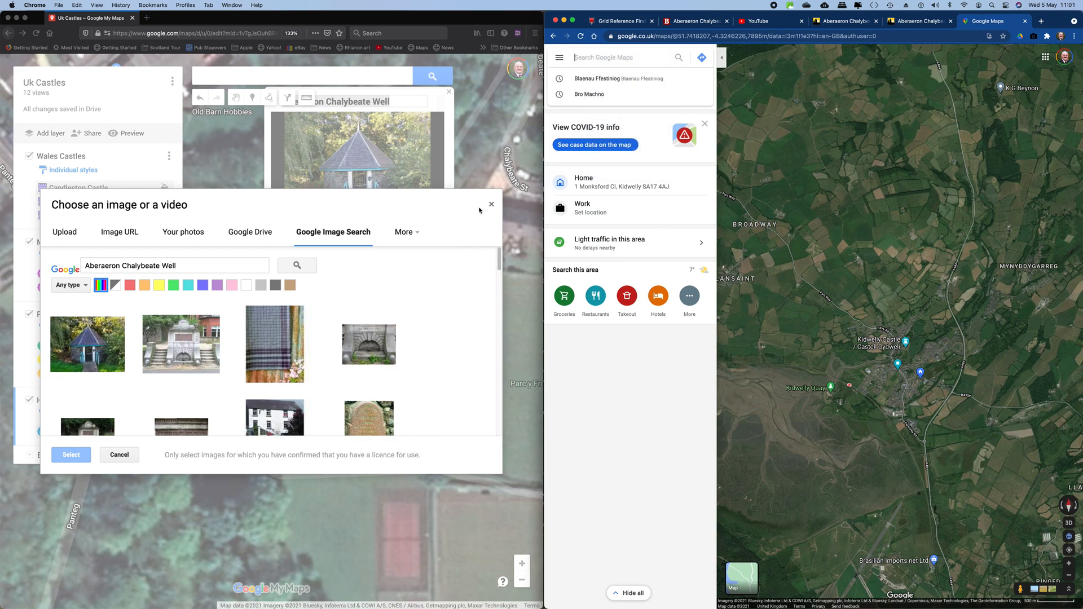
Return the My Maps image picker to uploading a file from the device
left_click(67, 233)
left_click(65, 232)
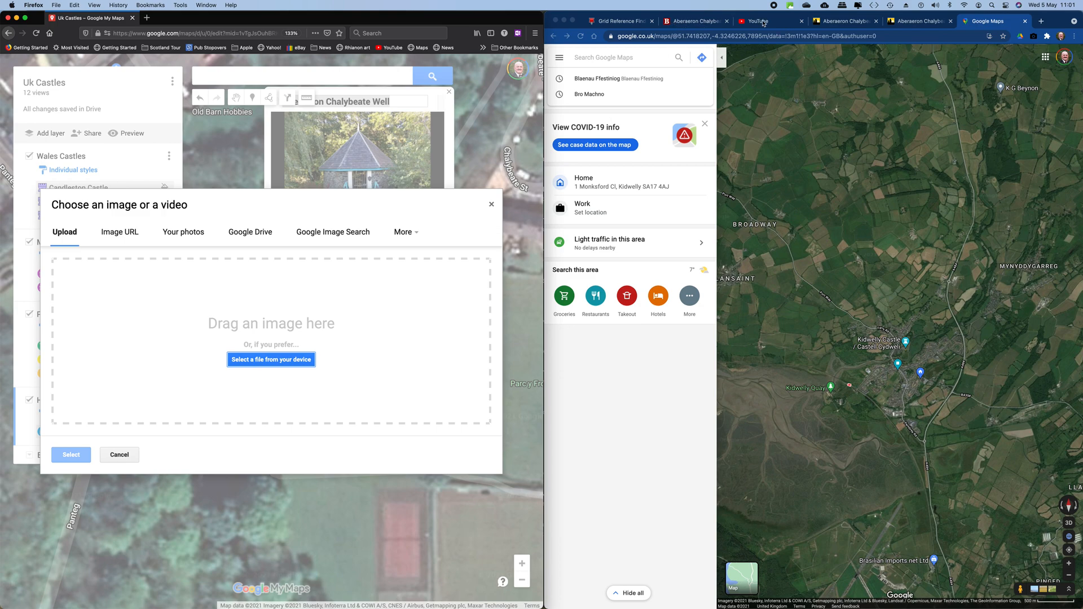
Copy the well's decimal coordinates 52.239929 , -4.2597504 from UK Grid Reference Finder and search for them in Google Maps
left_click(624, 23)
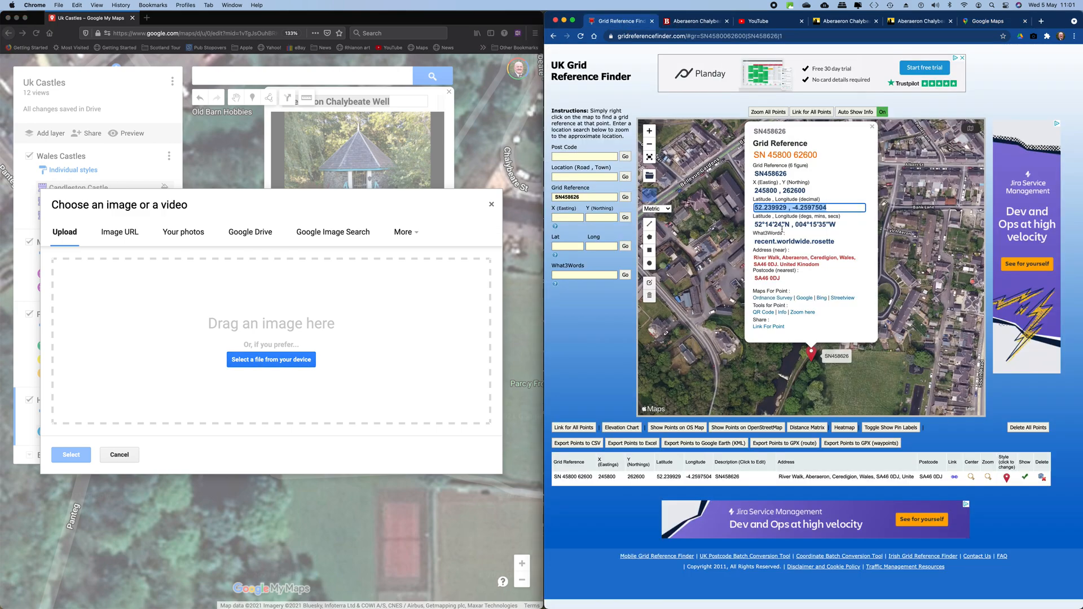
right_click(791, 207)
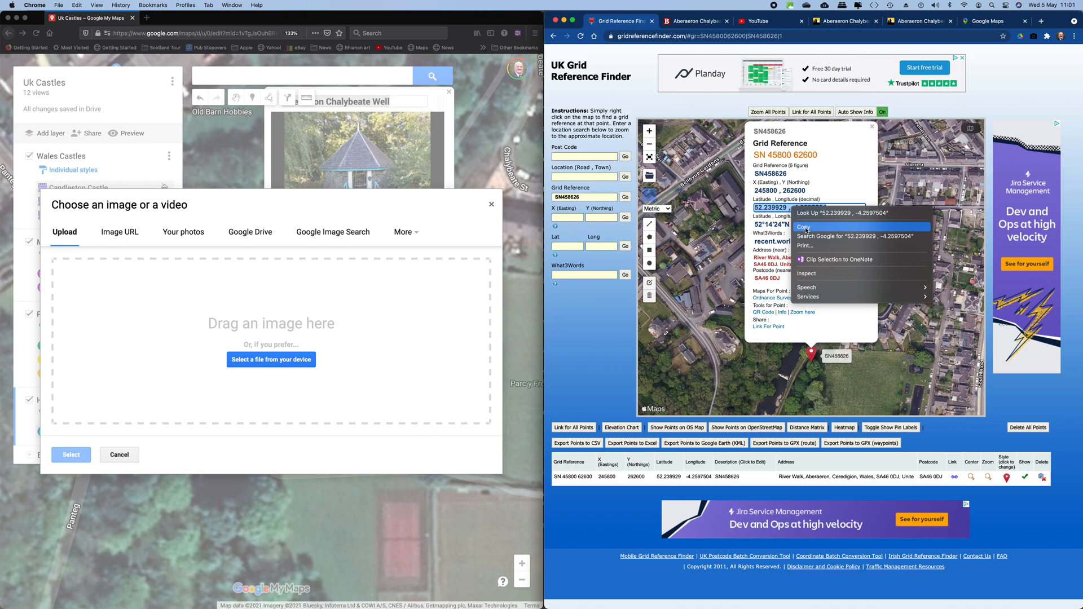
left_click(803, 228)
left_click(998, 23)
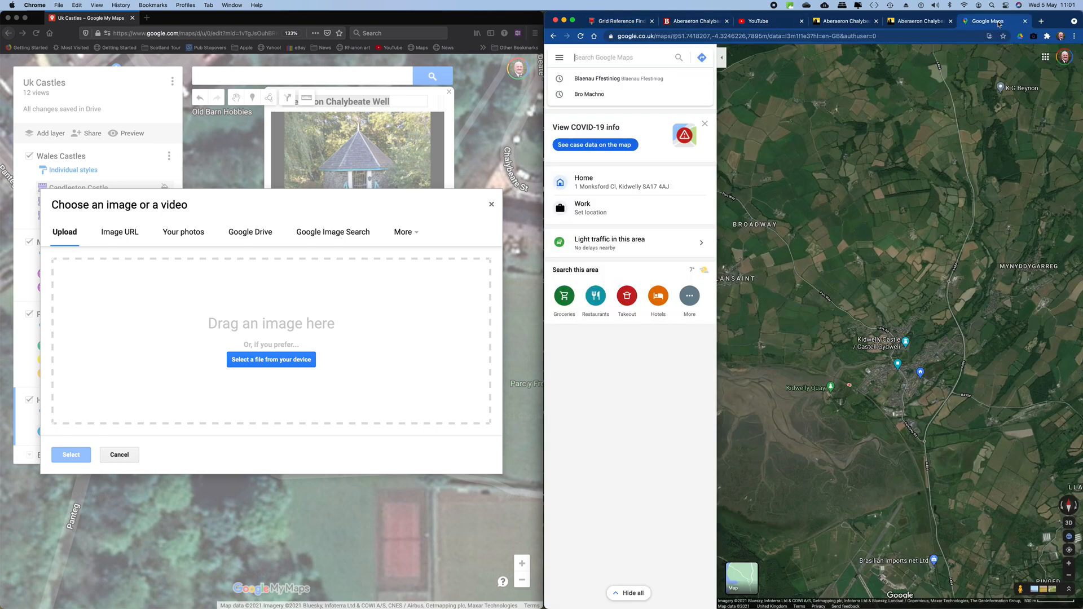
right_click(580, 58)
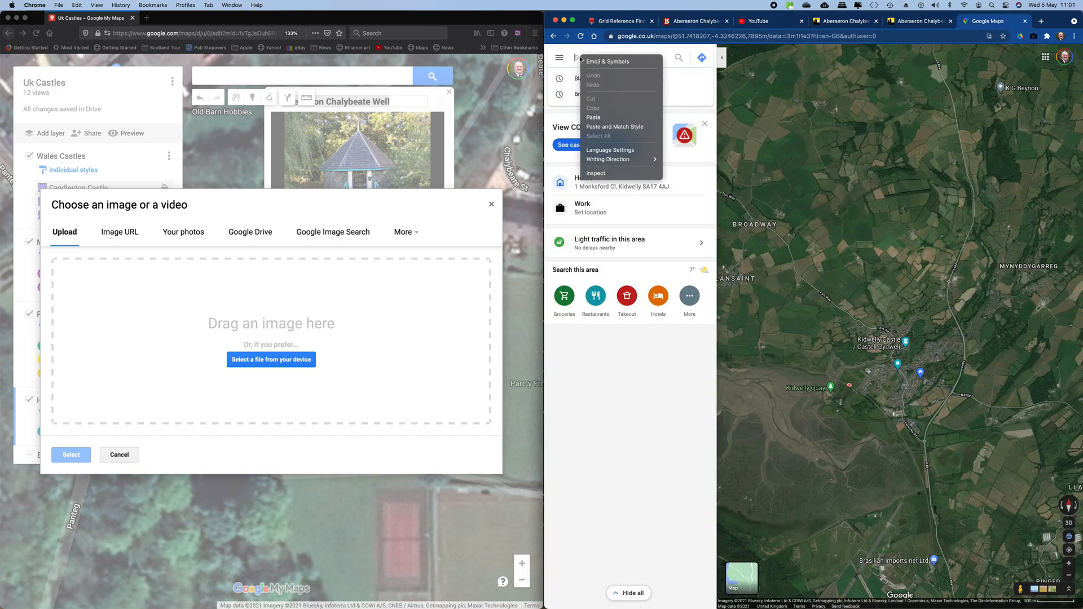
left_click(612, 117)
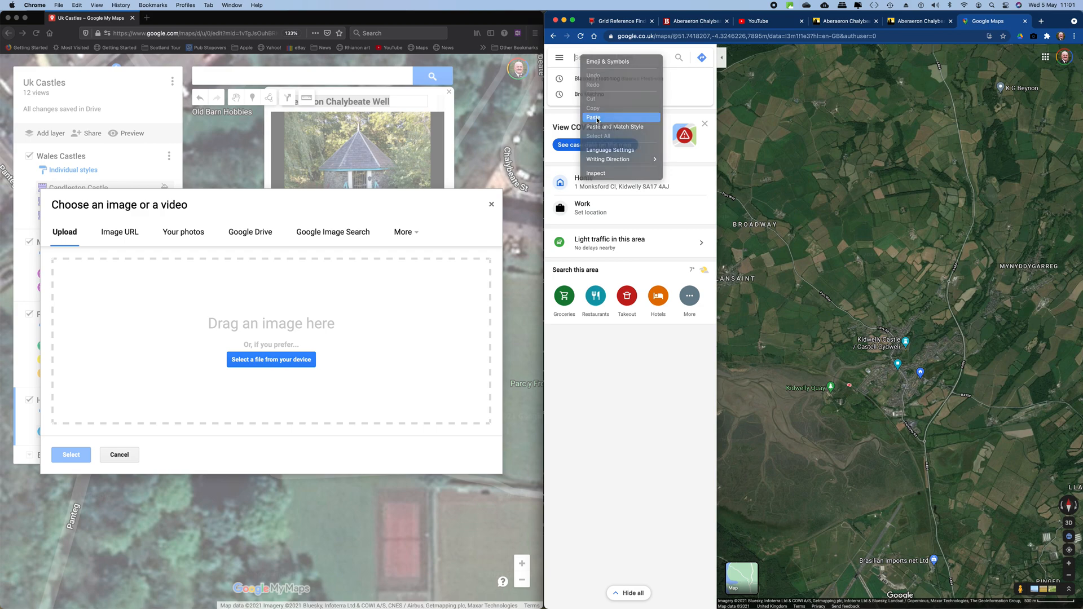
left_click(680, 58)
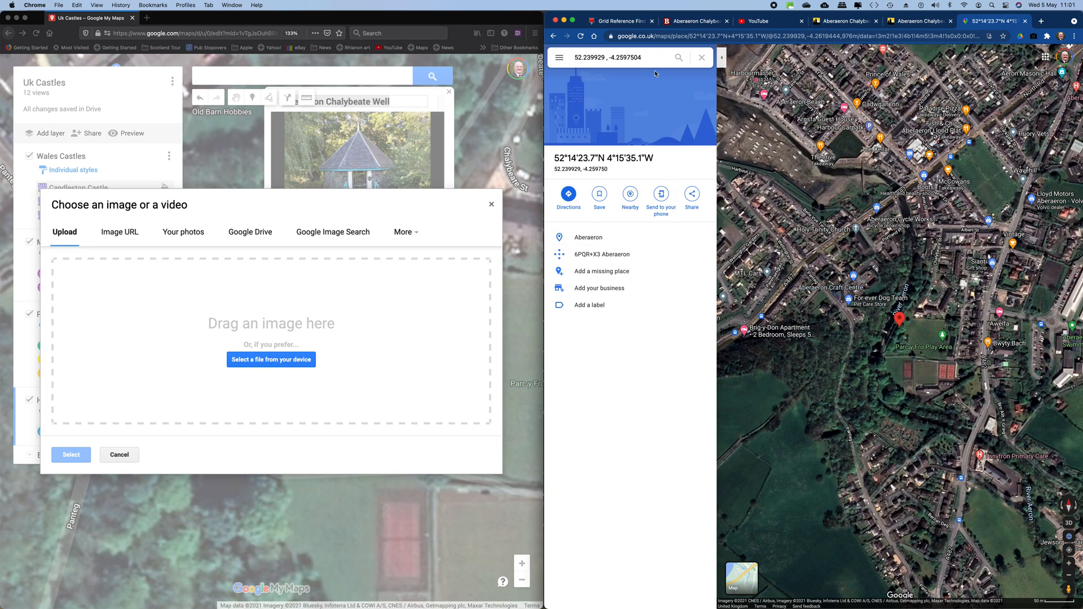
Clear the Google Maps search and look up the copied coordinates 52.239929 , -4.2597504 again
left_click(702, 57)
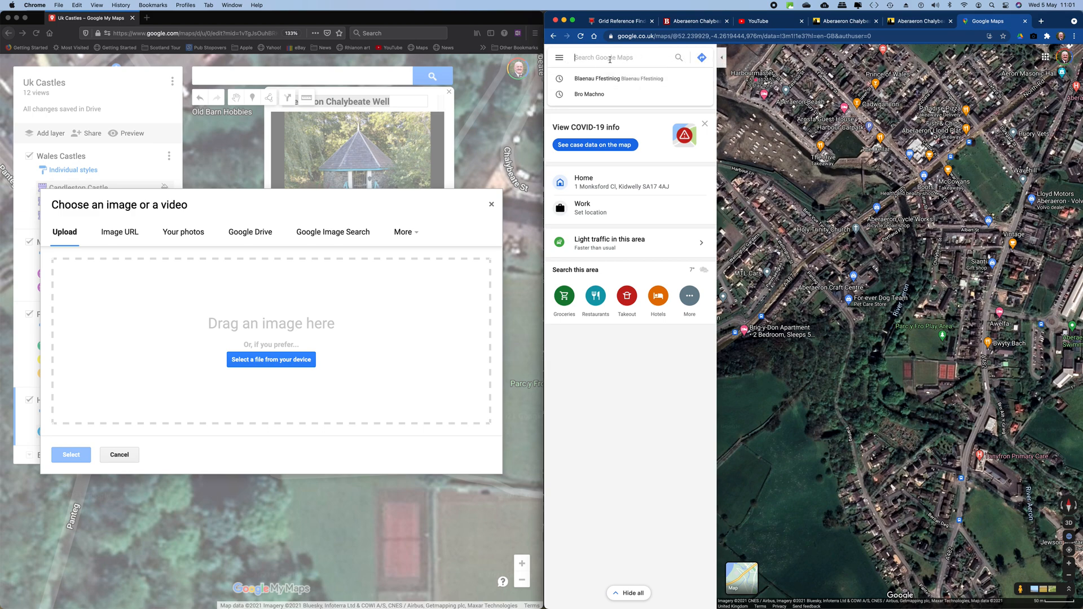
right_click(587, 55)
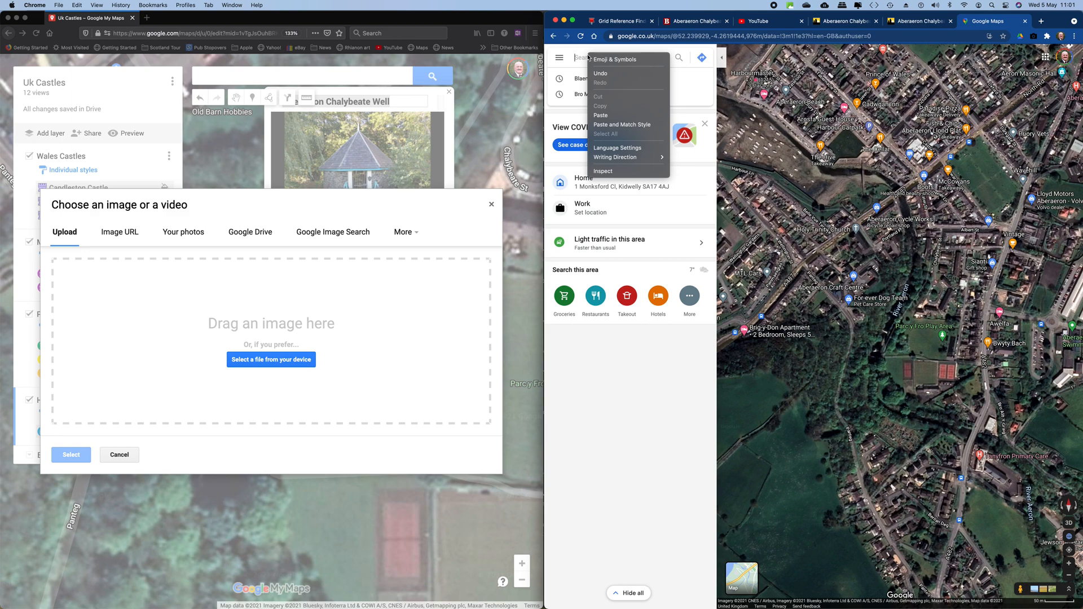
left_click(600, 115)
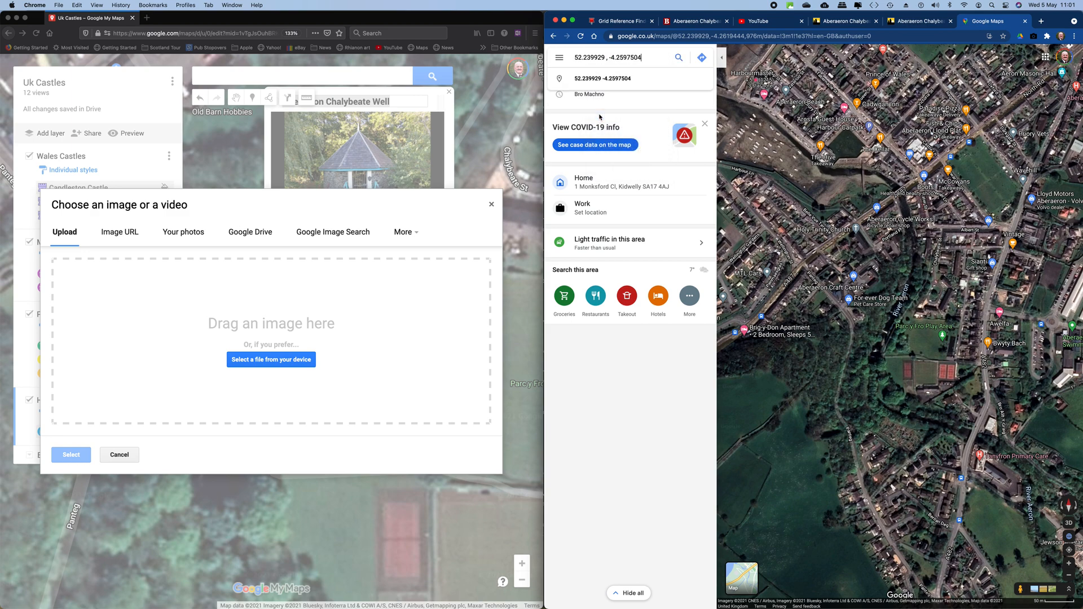
key("Return")
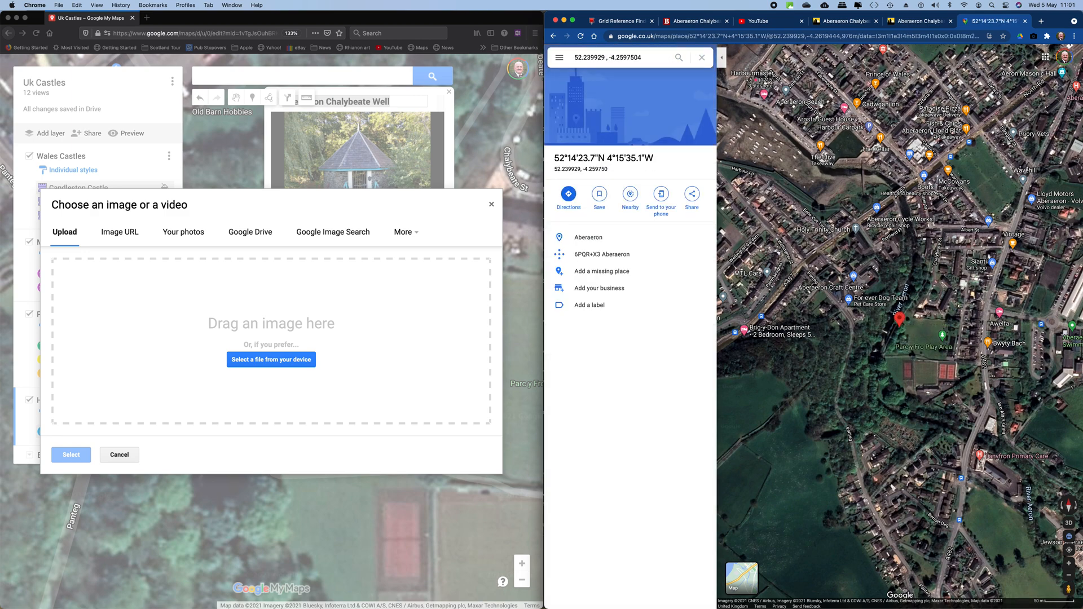
Enter Street View on Panteg near the well and turn the view down the road towards the sea
scroll(895, 332, "up", 5)
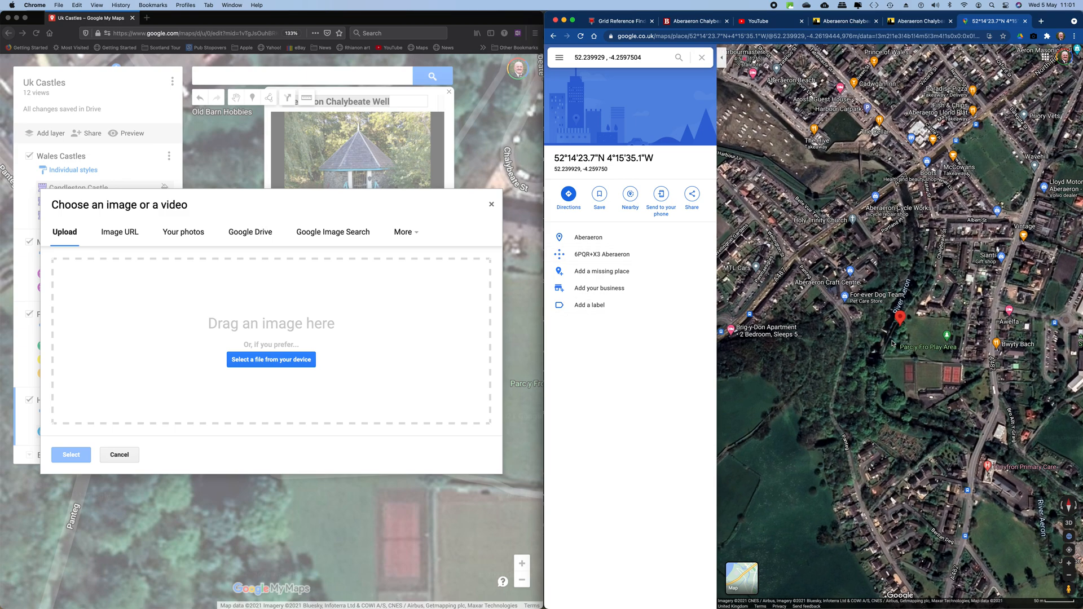
scroll(893, 342, "up", 1)
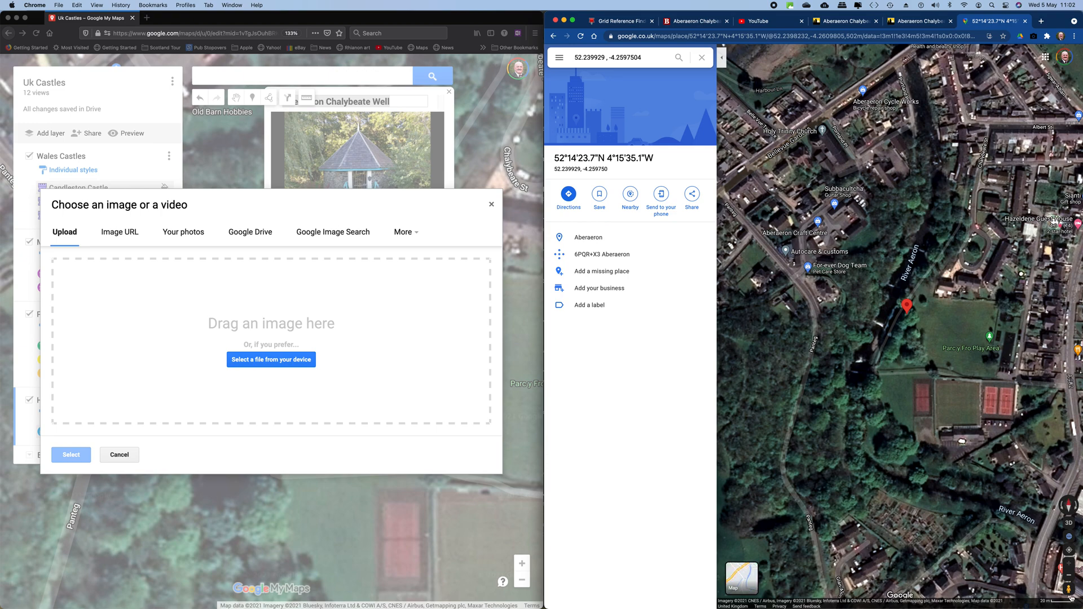
left_click_drag(1068, 589, 810, 278)
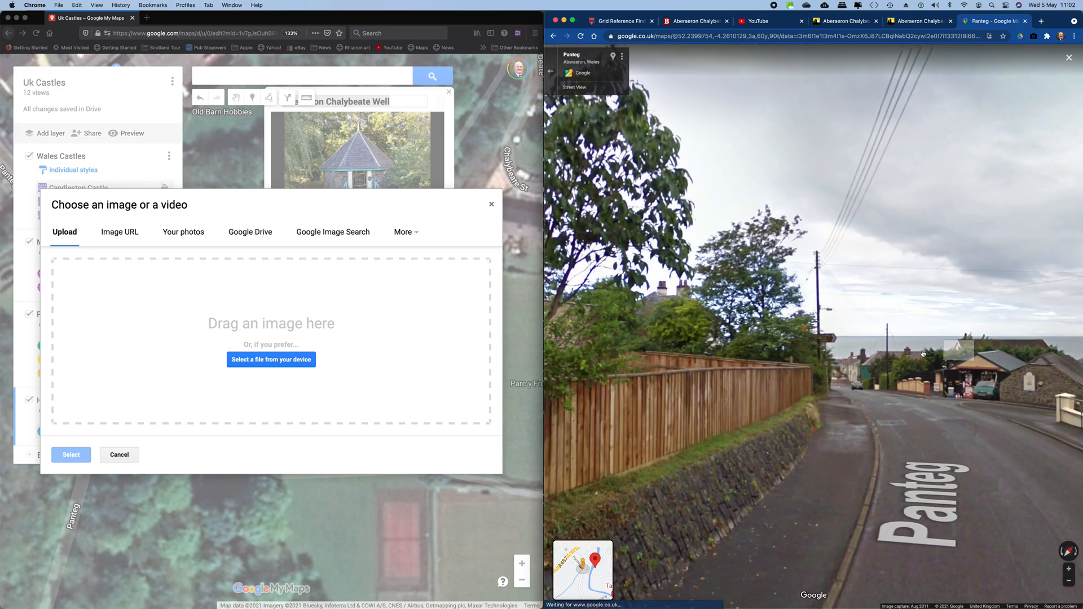
left_click_drag(700, 357, 1009, 358)
left_click_drag(660, 358, 981, 360)
left_click_drag(651, 360, 925, 379)
left_click_drag(718, 360, 962, 370)
left_click_drag(786, 342, 1023, 347)
left_click_drag(671, 343, 1023, 347)
left_click_drag(719, 341, 958, 348)
left_click_drag(789, 361, 891, 423)
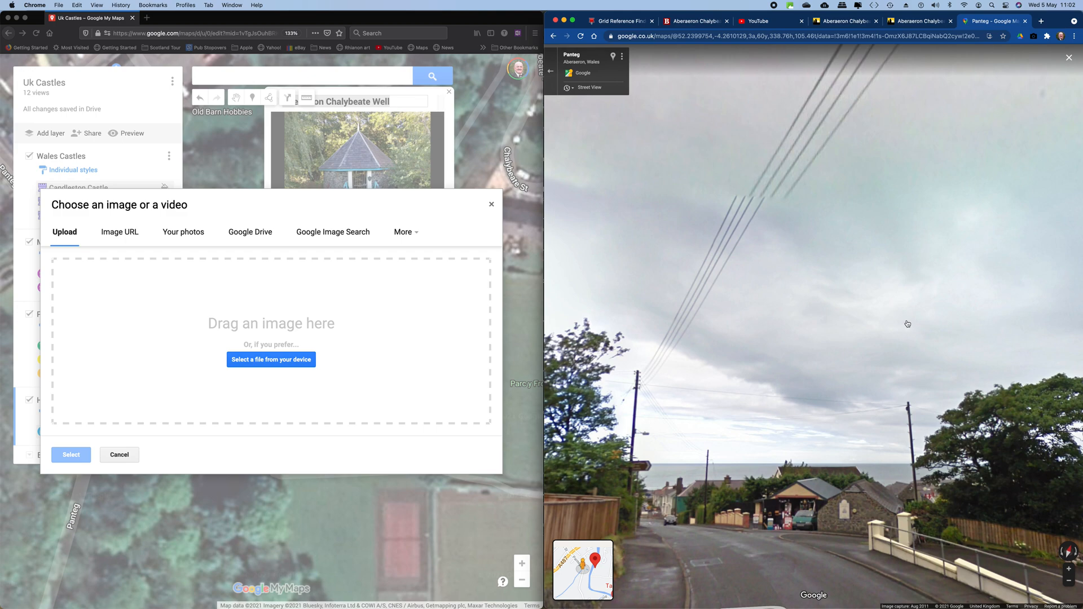
Capture a screenshot of the Street View road scene, upload it to the Aberaeron Chalybeate Well marker and save the marker
key("super+shift+5")
left_click_drag(899, 264, 825, 445)
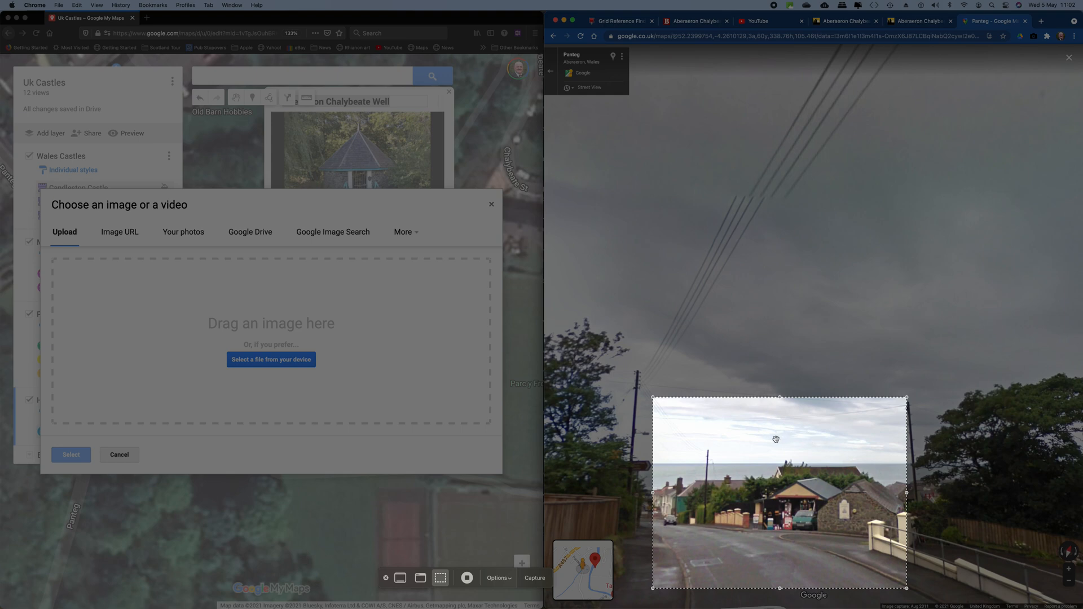
left_click(535, 578)
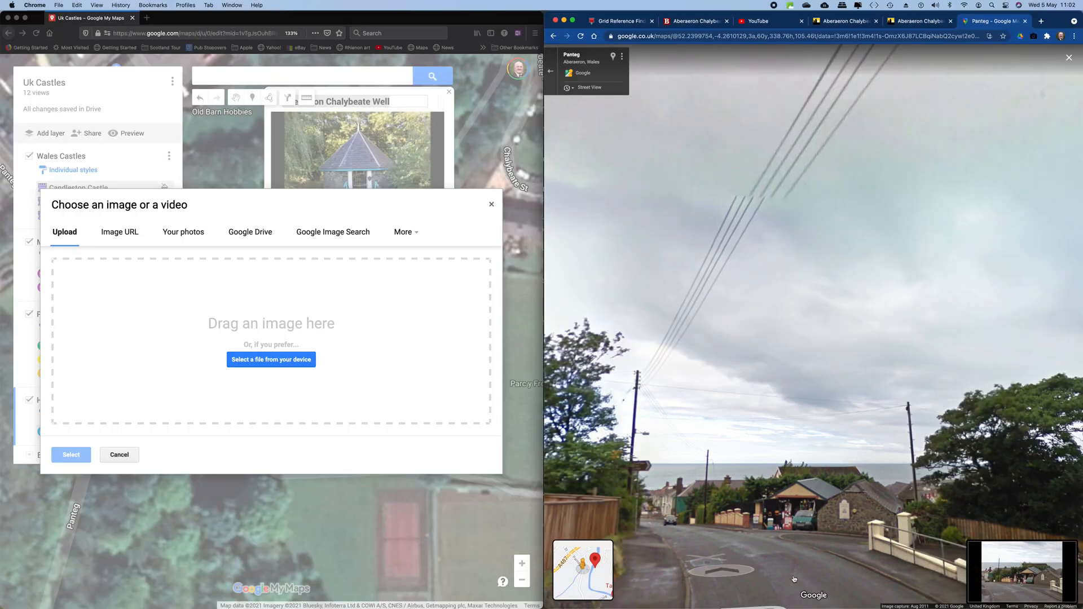
left_click_drag(967, 577, 285, 348)
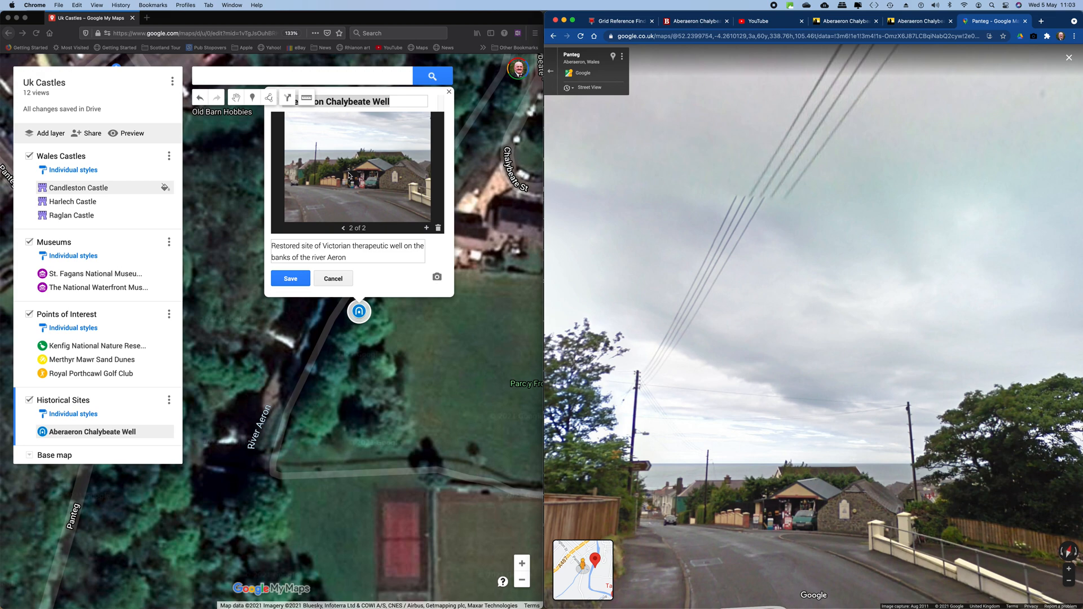
left_click(291, 280)
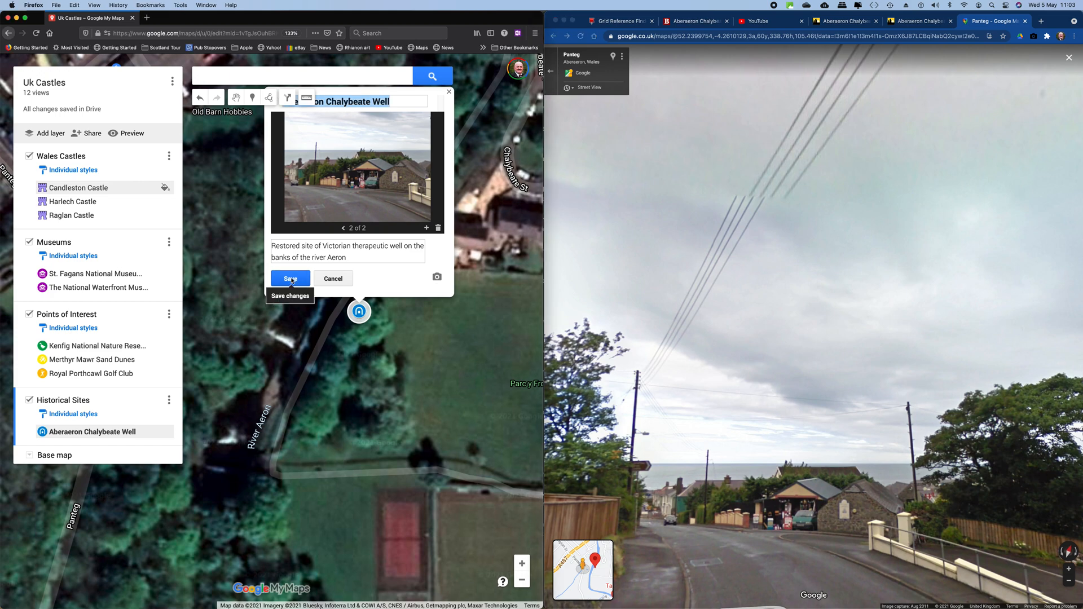
left_click(291, 279)
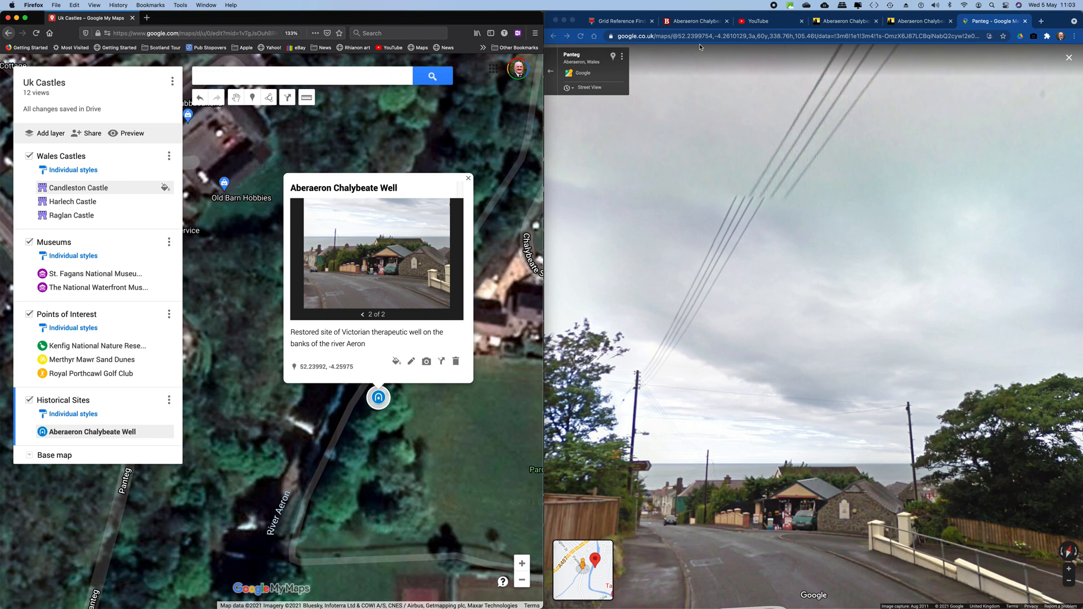
Switch to UK Grid Reference Finder and frame its aerial map around the SN458626 pin with the information popup out of view
left_click(618, 22)
left_click(699, 356)
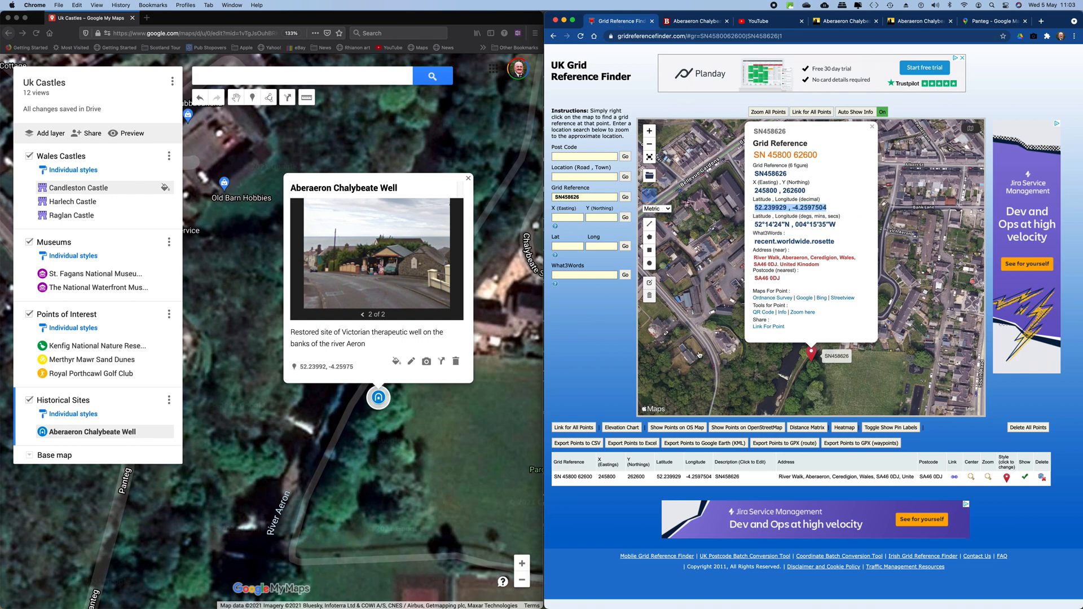
left_click_drag(739, 352, 747, 260)
scroll(748, 261, "up", 2)
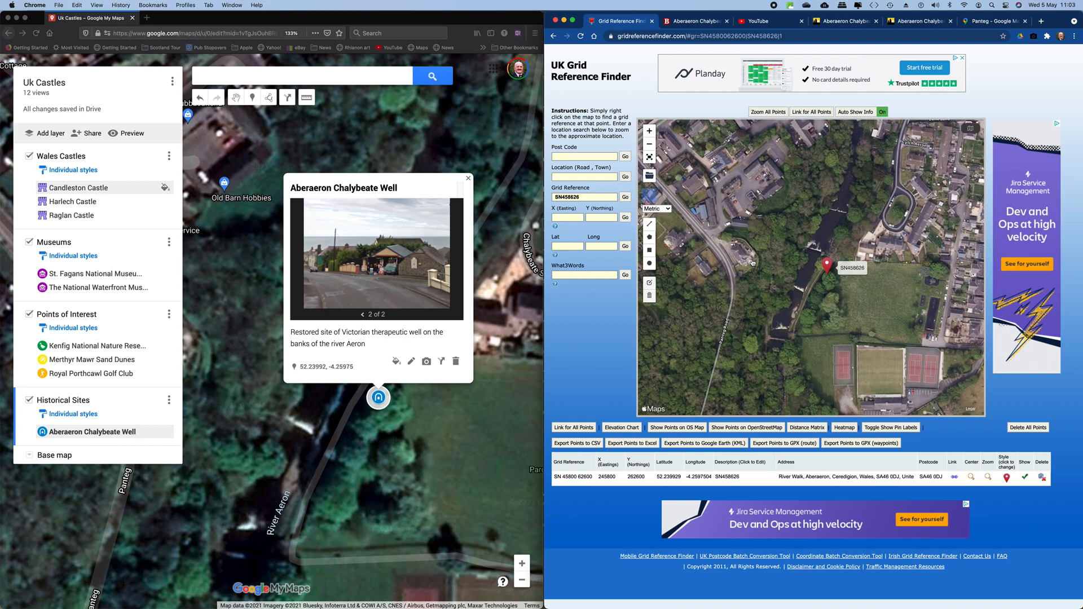
Add a screenshot of the aerial map around the SN458626 pin to the Aberaeron Chalybeate Well marker's images and save the marker
left_click(426, 363)
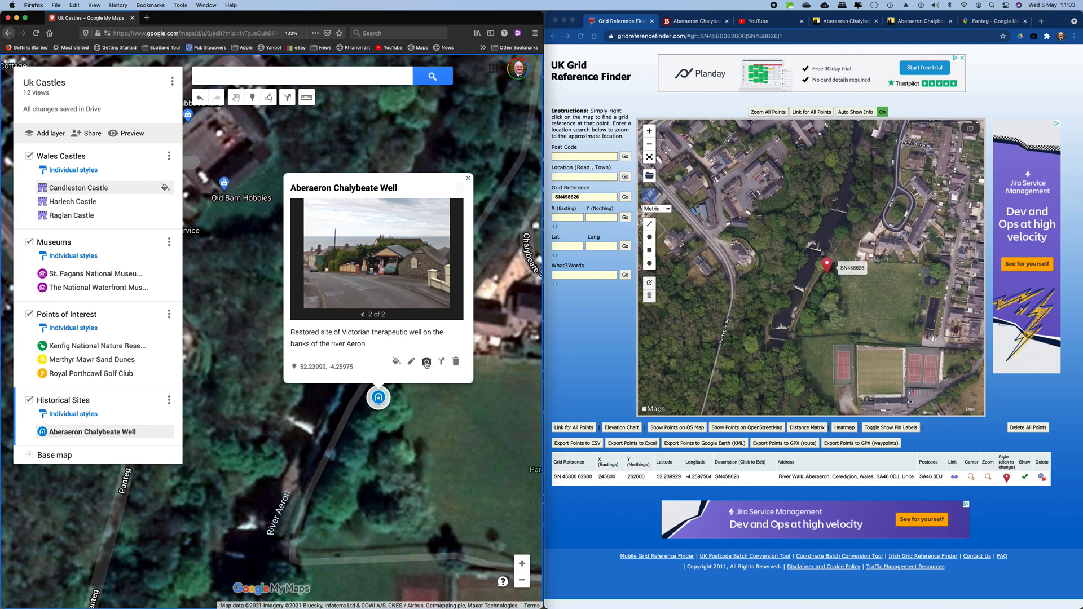
left_click(426, 363)
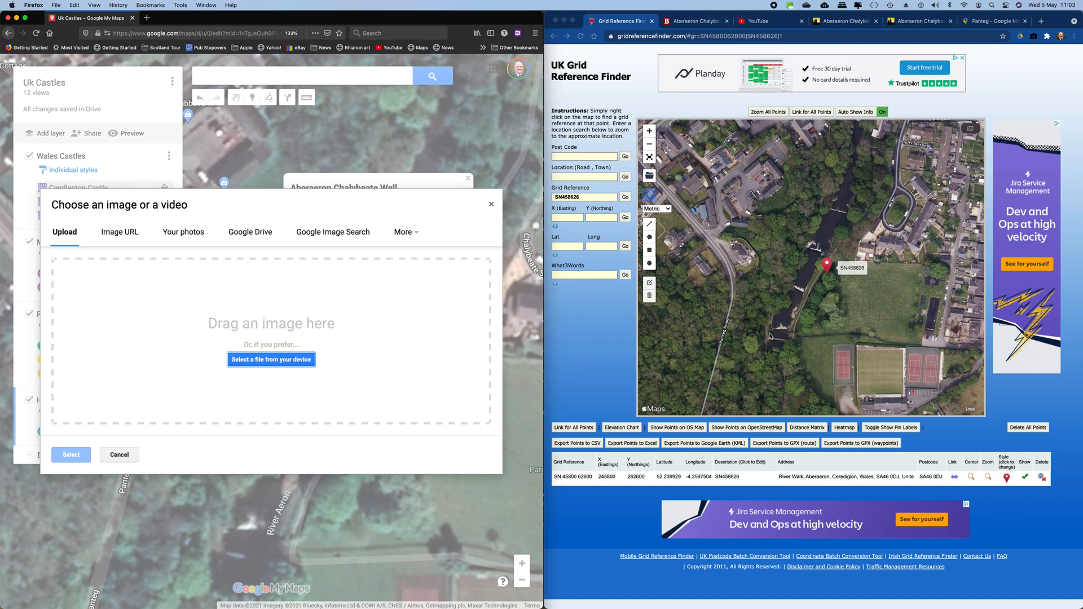
key("super+shift+5")
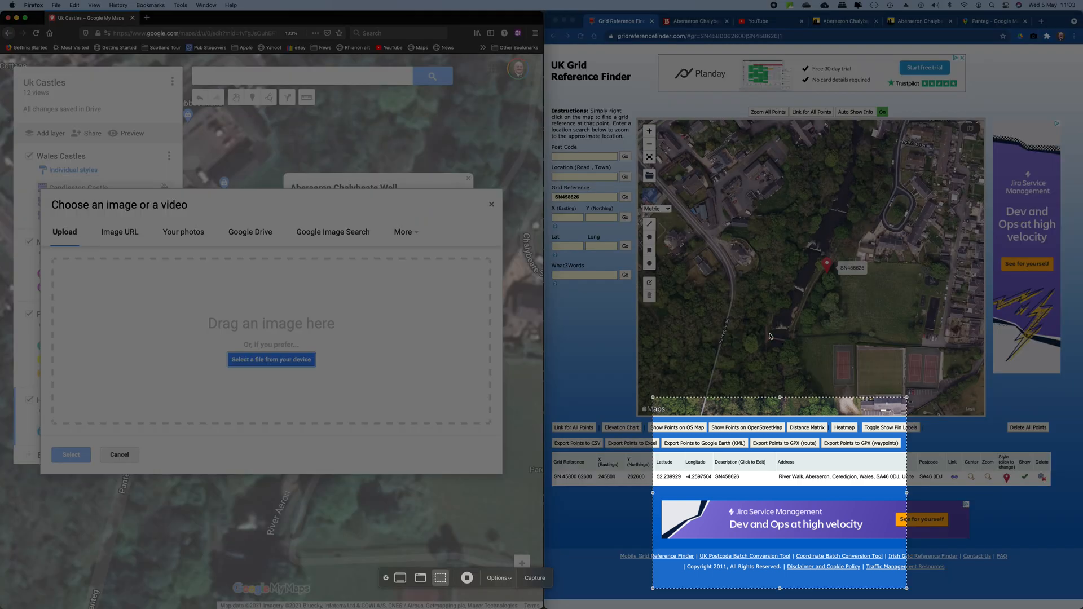
left_click_drag(742, 495, 775, 270)
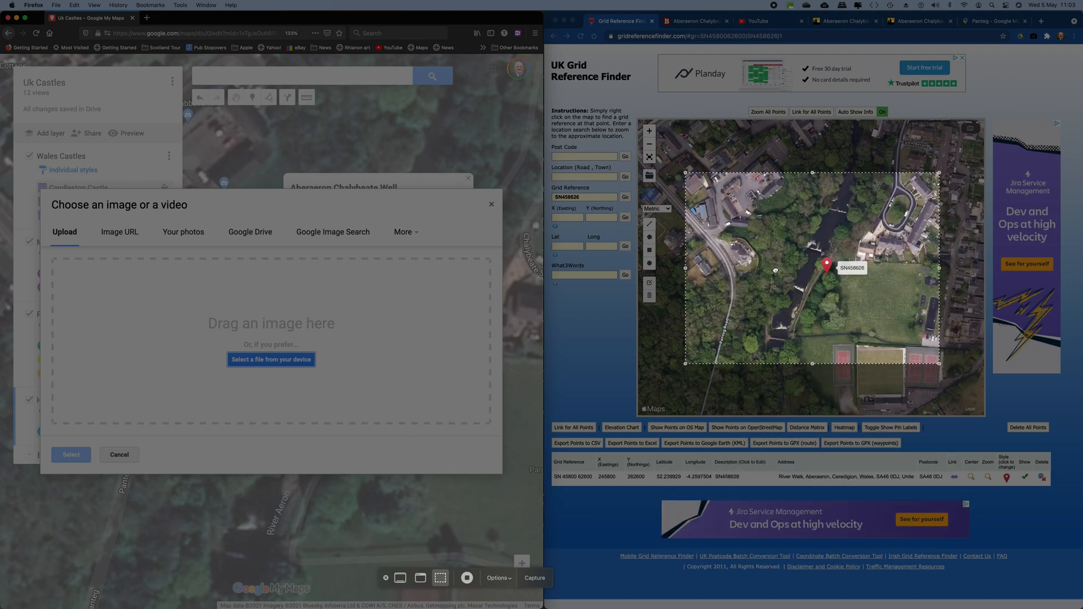
left_click_drag(938, 364, 975, 401)
left_click_drag(874, 366, 871, 353)
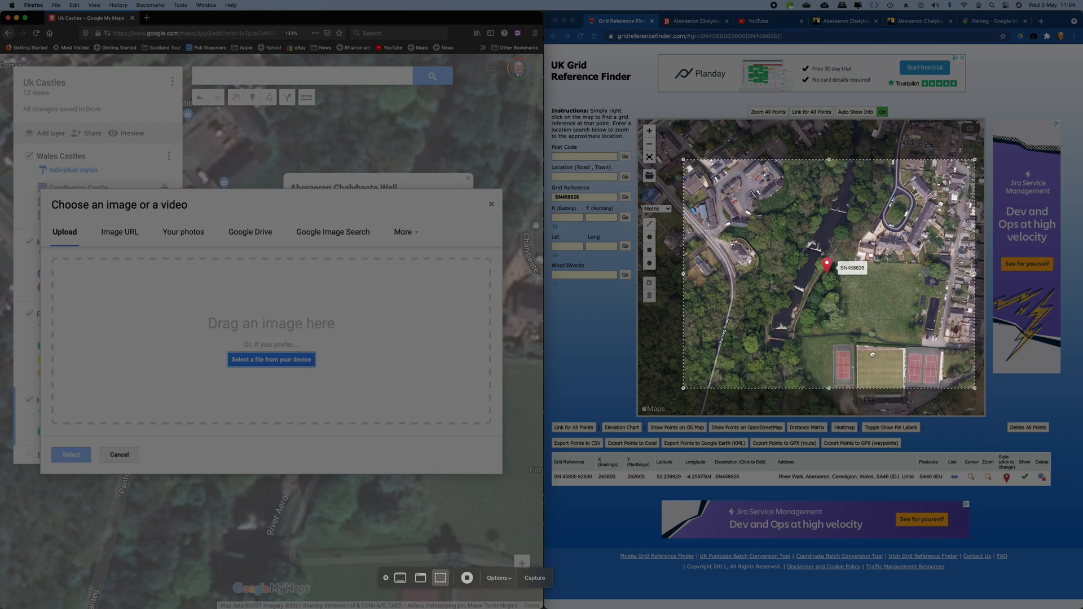
left_click(537, 578)
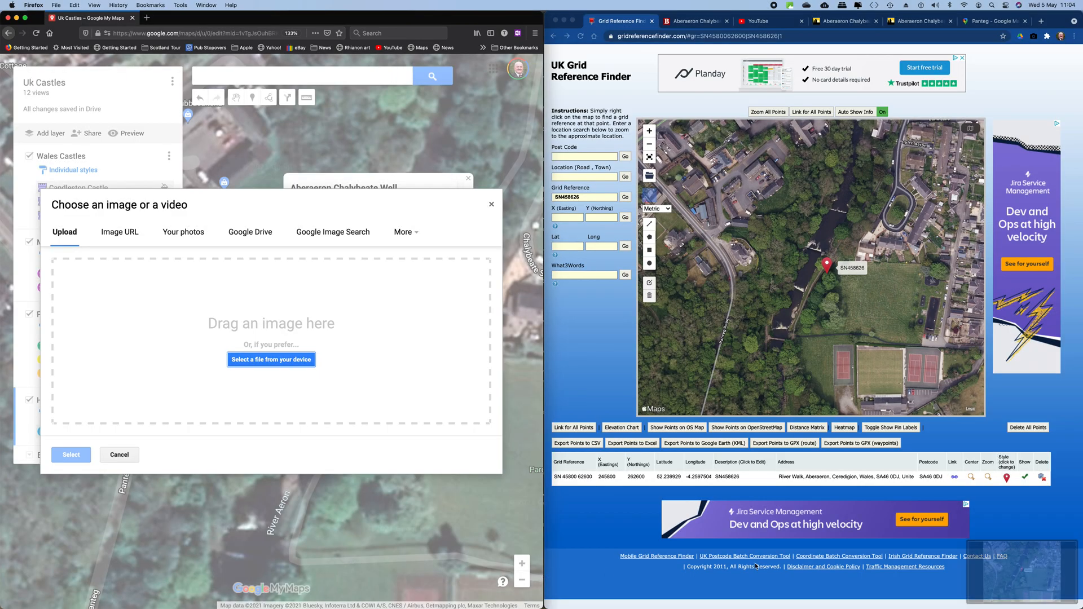
left_click_drag(1021, 570, 348, 381)
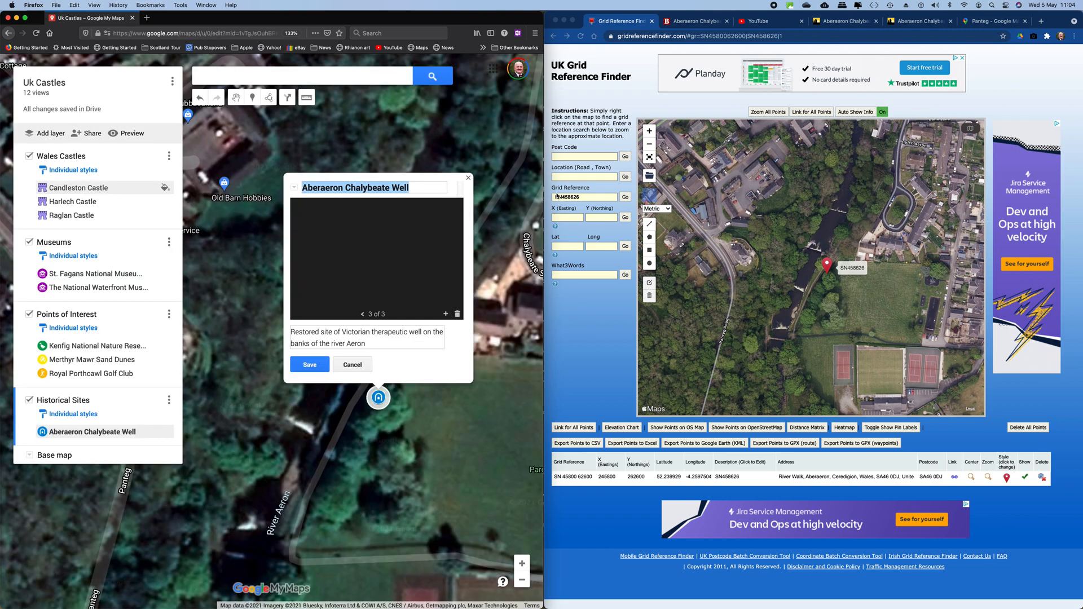
left_click(313, 365)
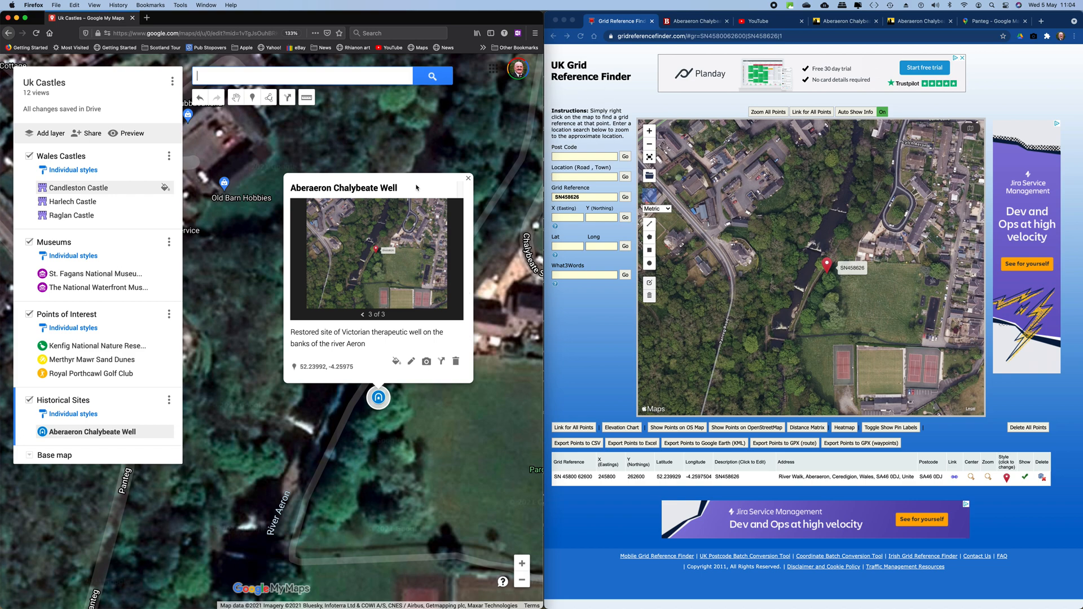
Copy the marker title Aberaeron Chalybeate Well and set the marker's image picker to accept a YouTube URL
left_click_drag(403, 190, 289, 192)
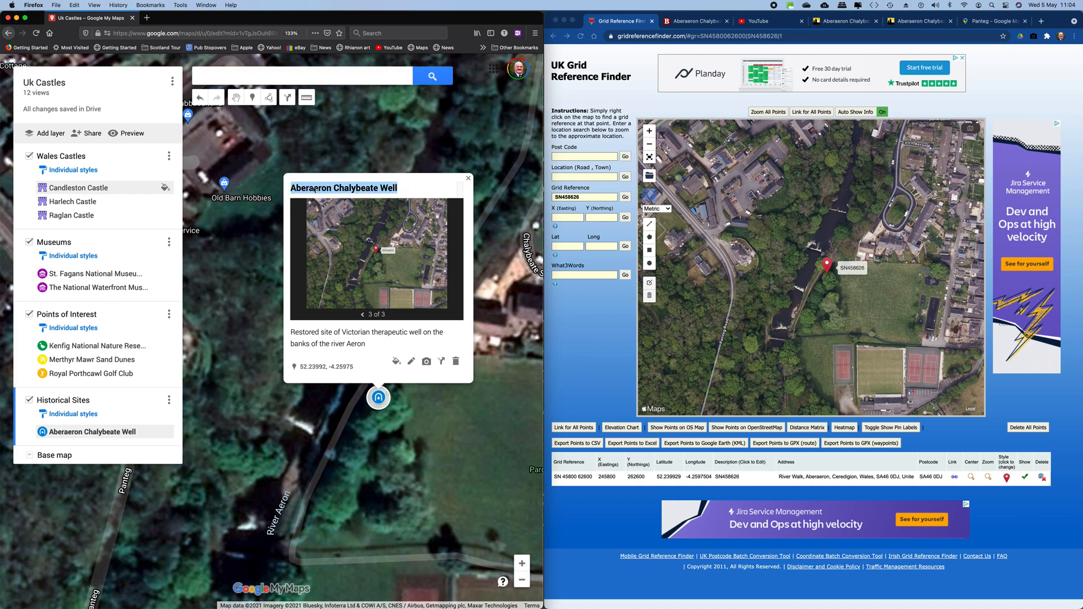
right_click(314, 190)
left_click(345, 194)
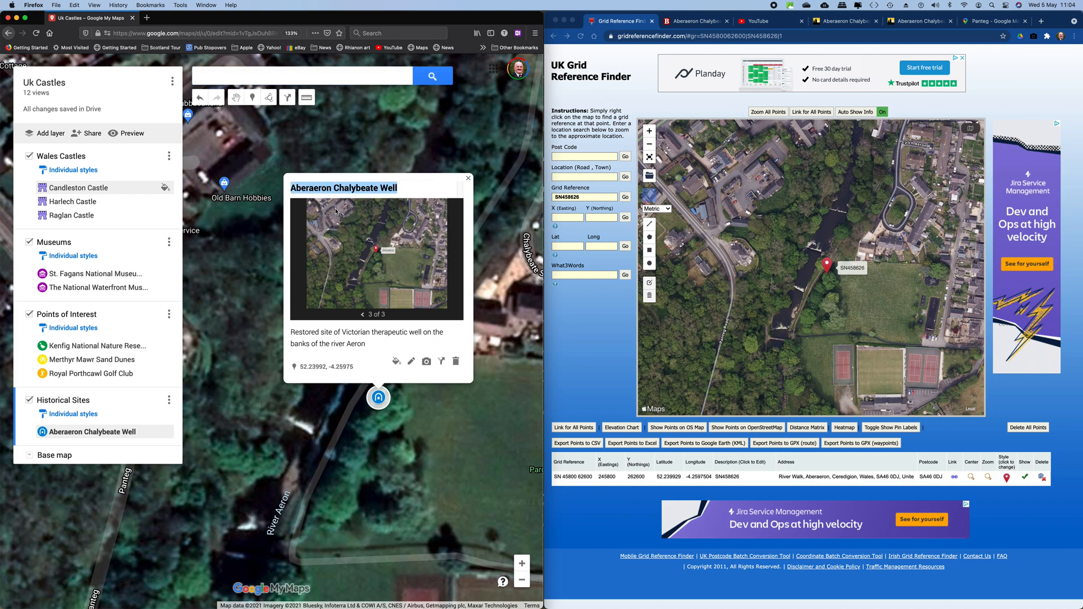
left_click(426, 361)
left_click(407, 236)
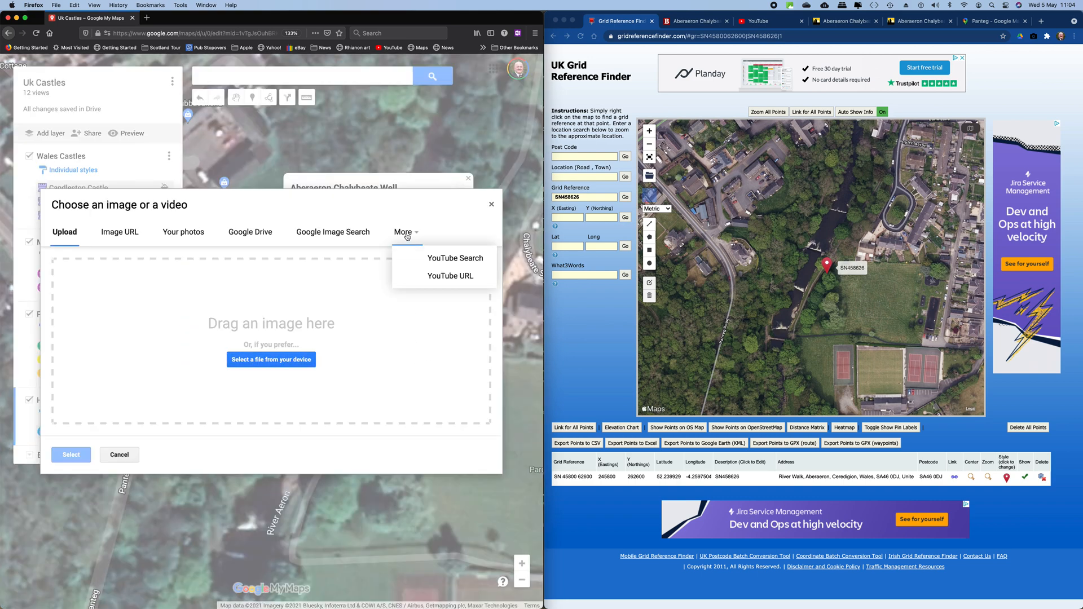
left_click(452, 277)
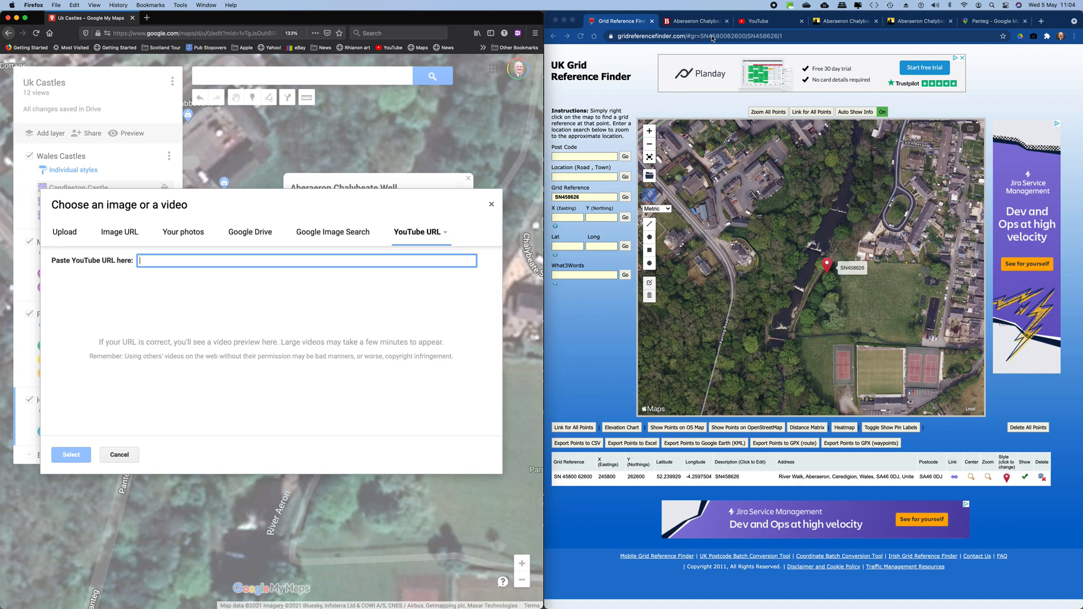
Switch to YouTube and search for aberaeron chalybeate well using the copied title
left_click(758, 21)
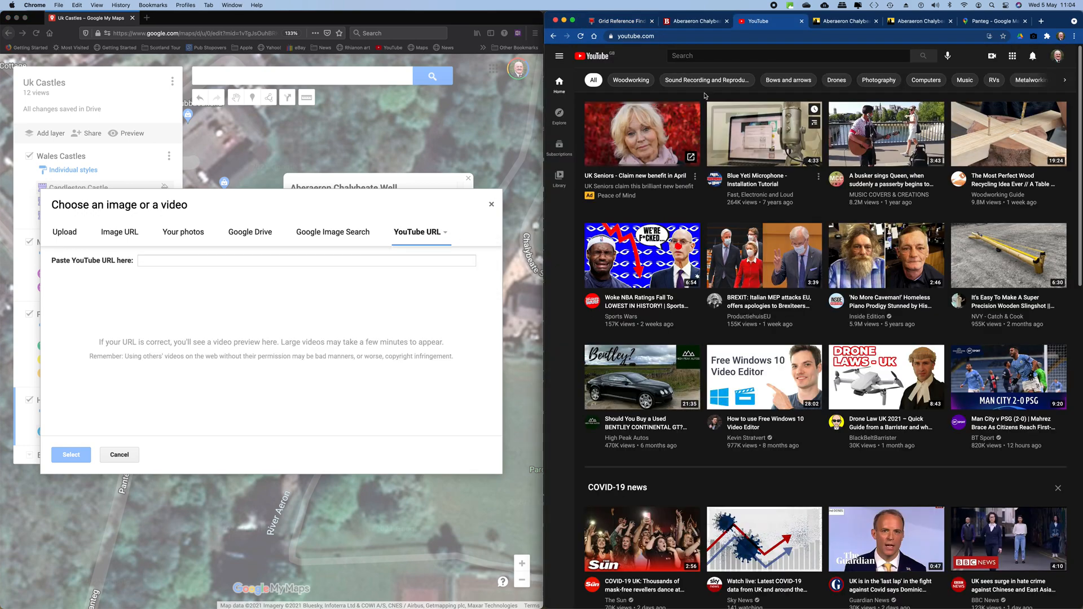
right_click(695, 56)
left_click(713, 117)
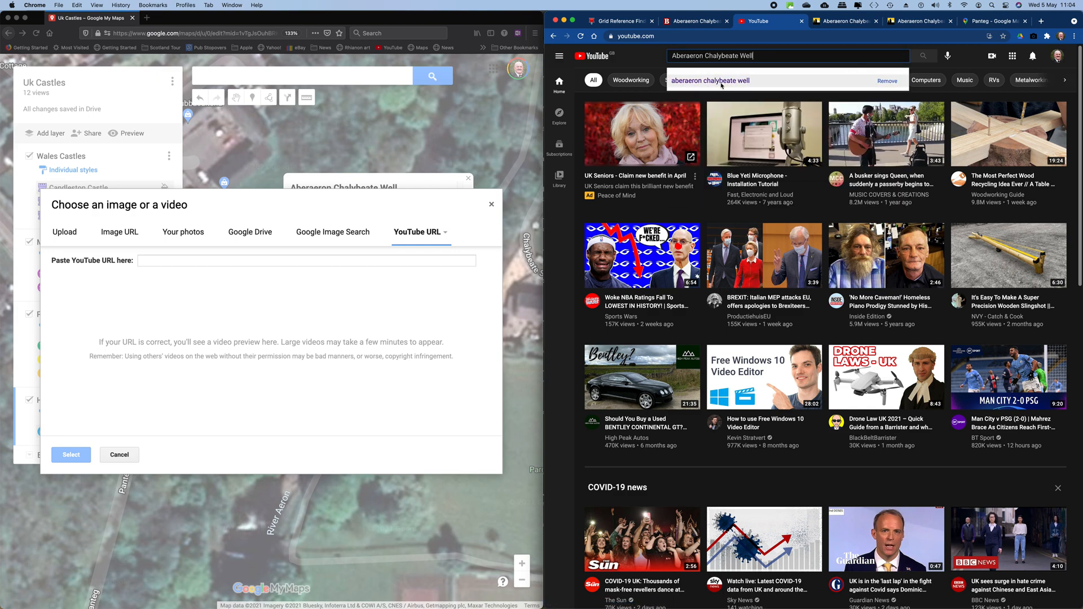
left_click(721, 81)
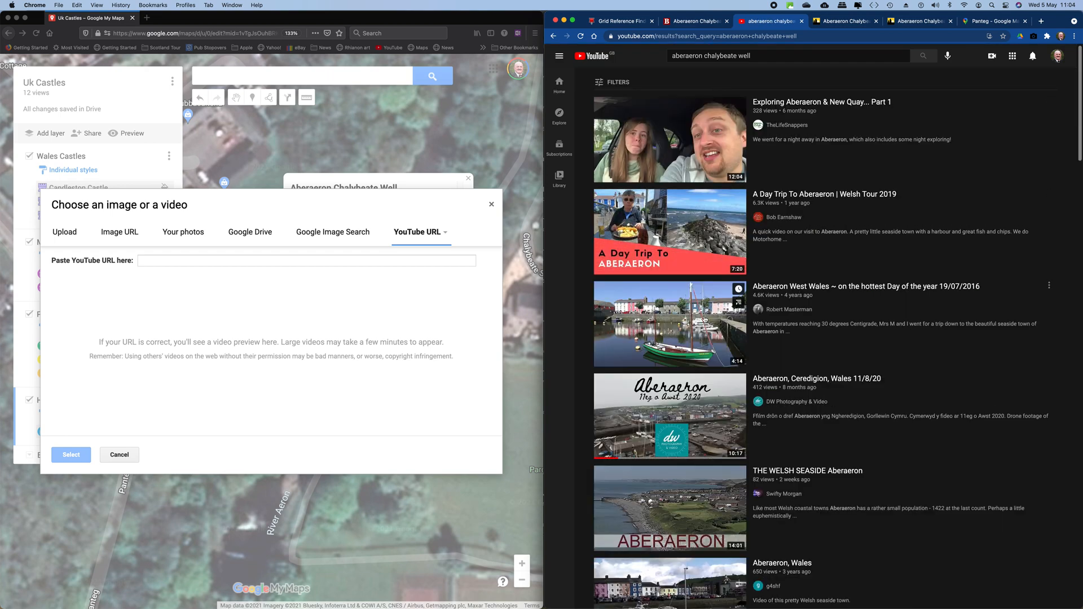
Browse the search results and open the video Aberaeron Seafront and Harbour - (with tomb-stoning) August 2019
scroll(704, 320, "down", 3)
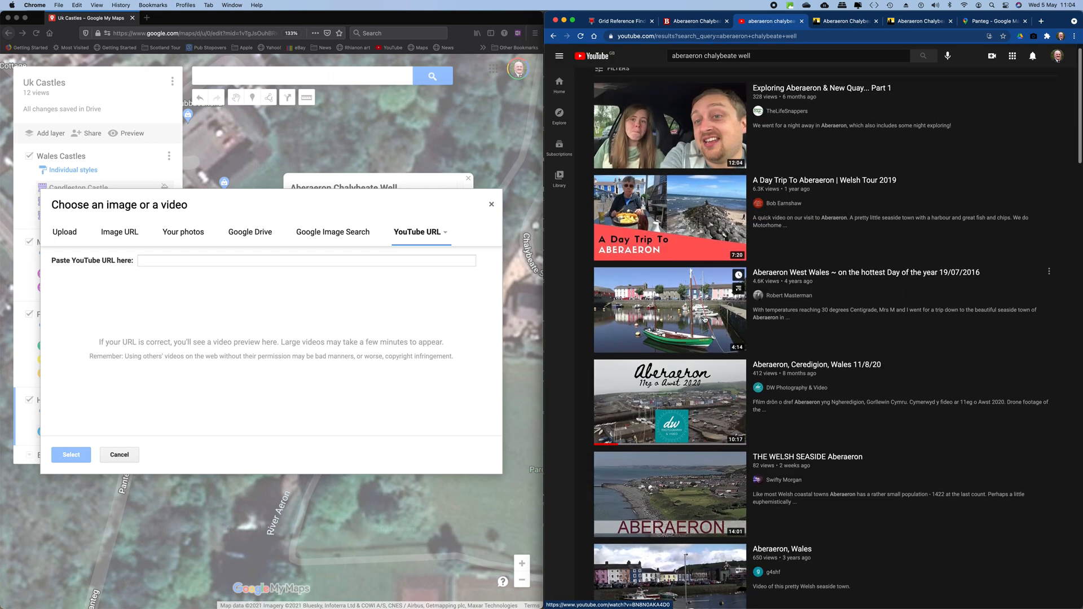
scroll(704, 320, "down", 5)
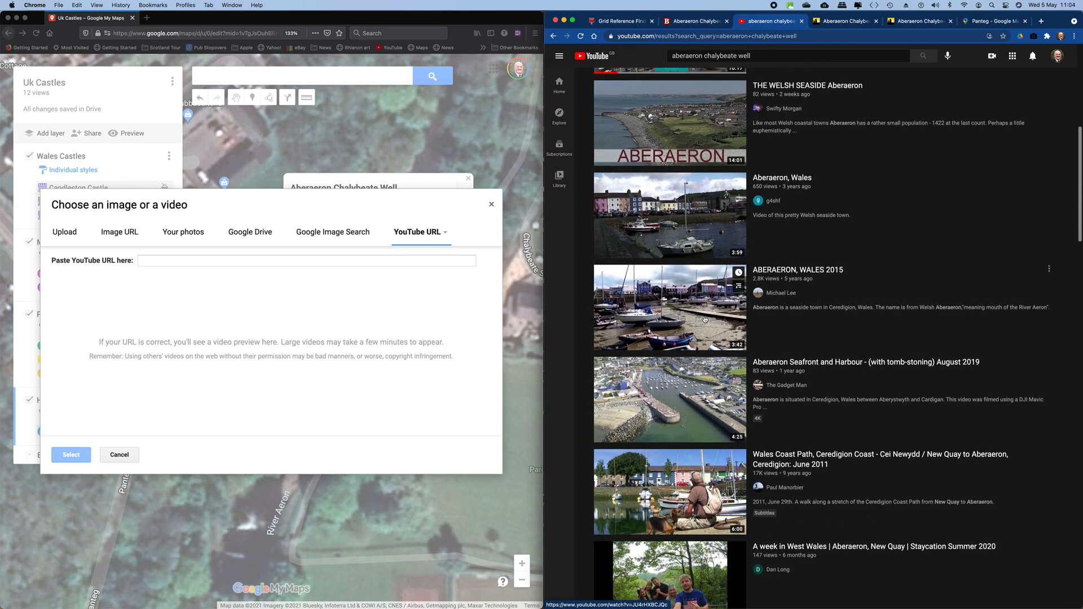
scroll(704, 320, "down", 1)
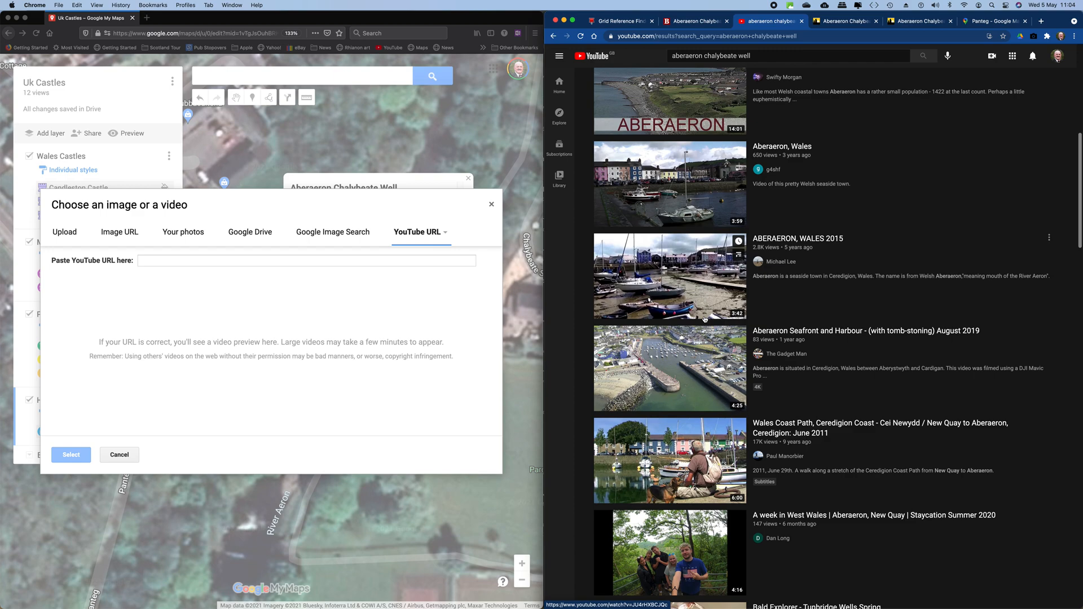
scroll(704, 320, "down", 2)
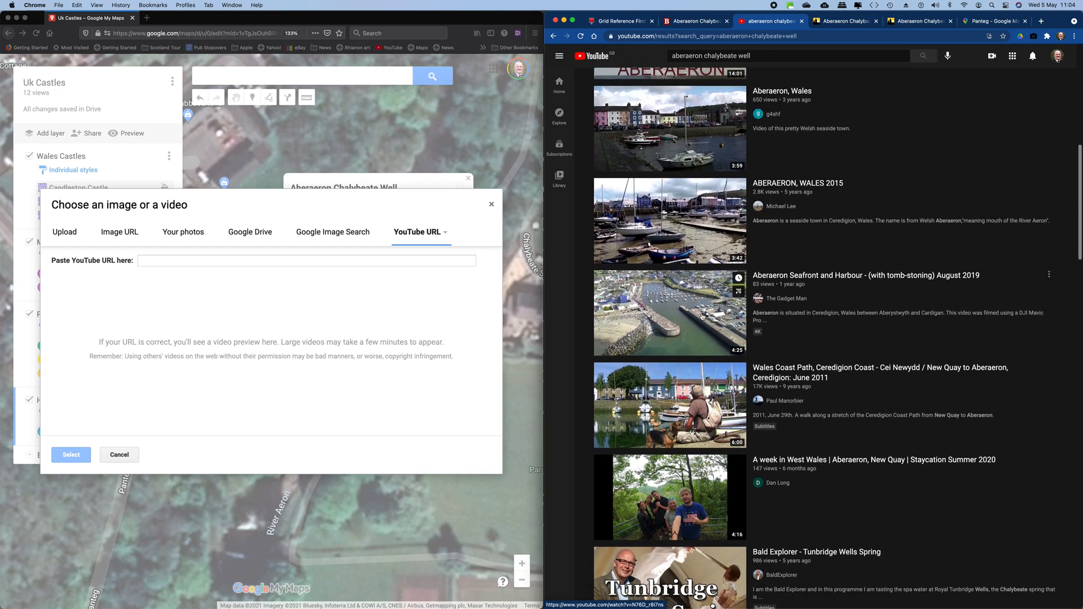
scroll(702, 317, "down", 1)
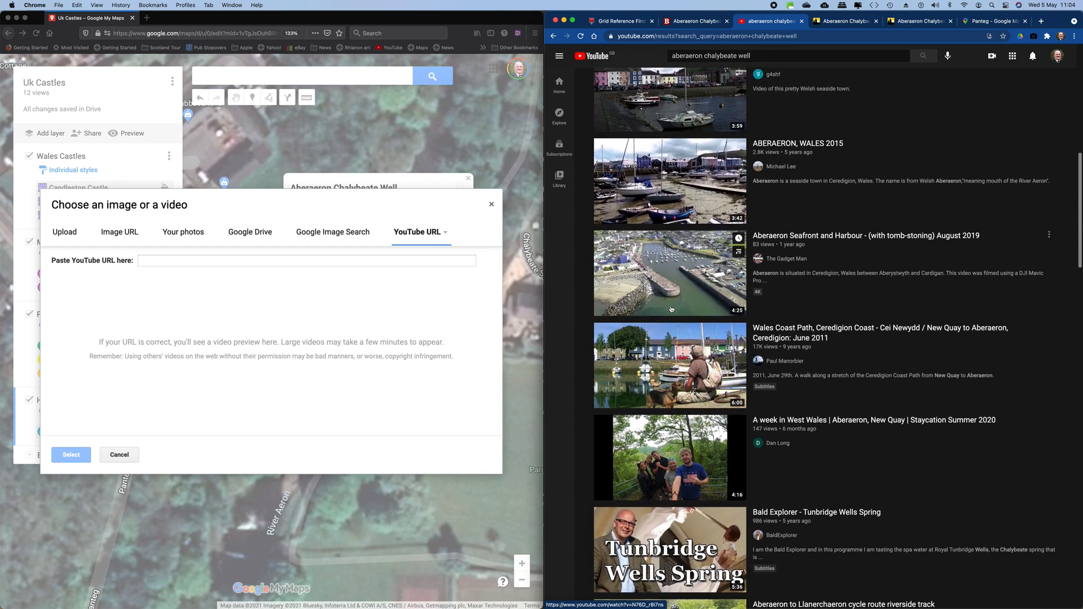
mouse_move(671, 309)
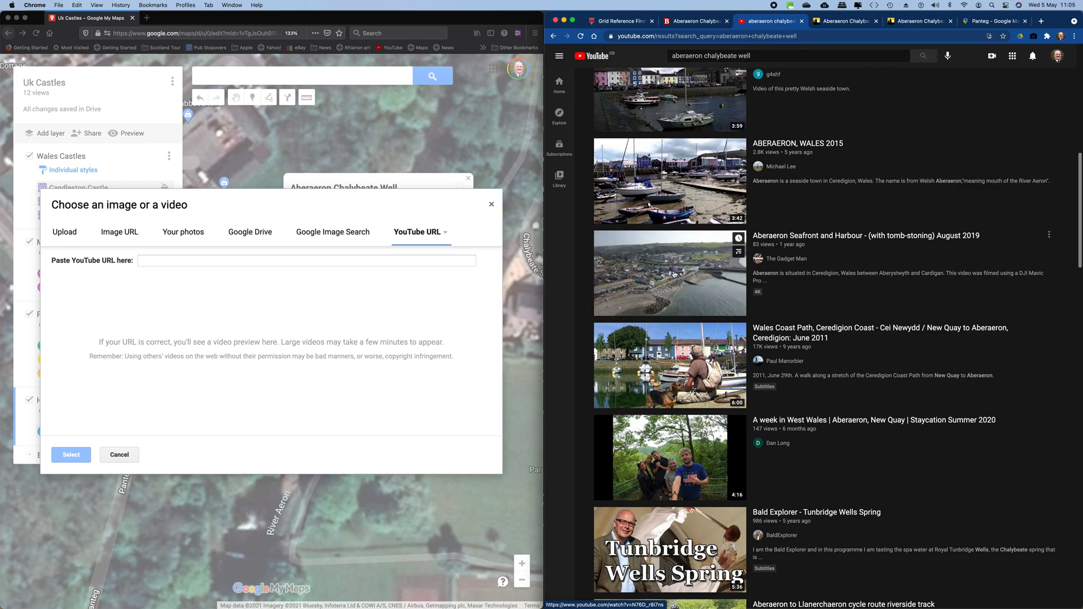
left_click(673, 274)
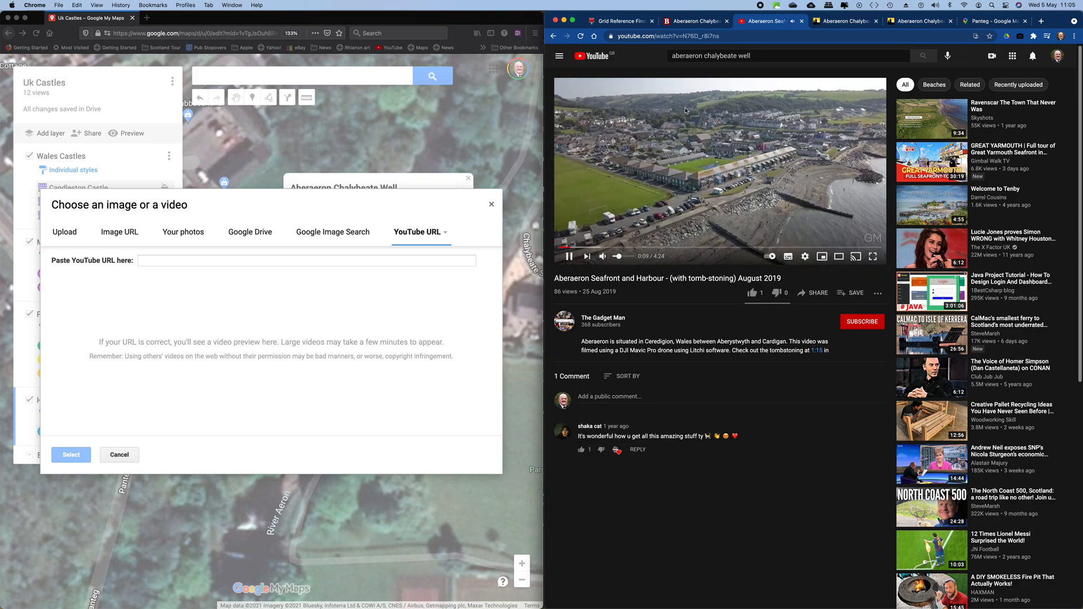
Copy the web address of the Aberaeron Seafront and Harbour video, check its share link and pause playback
left_click(708, 38)
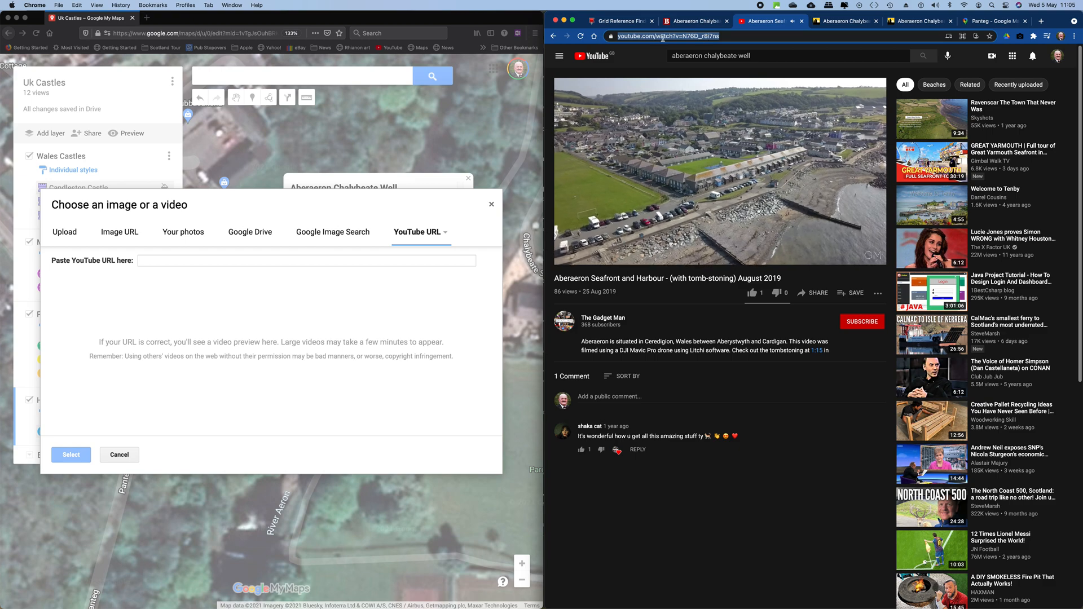
right_click(698, 35)
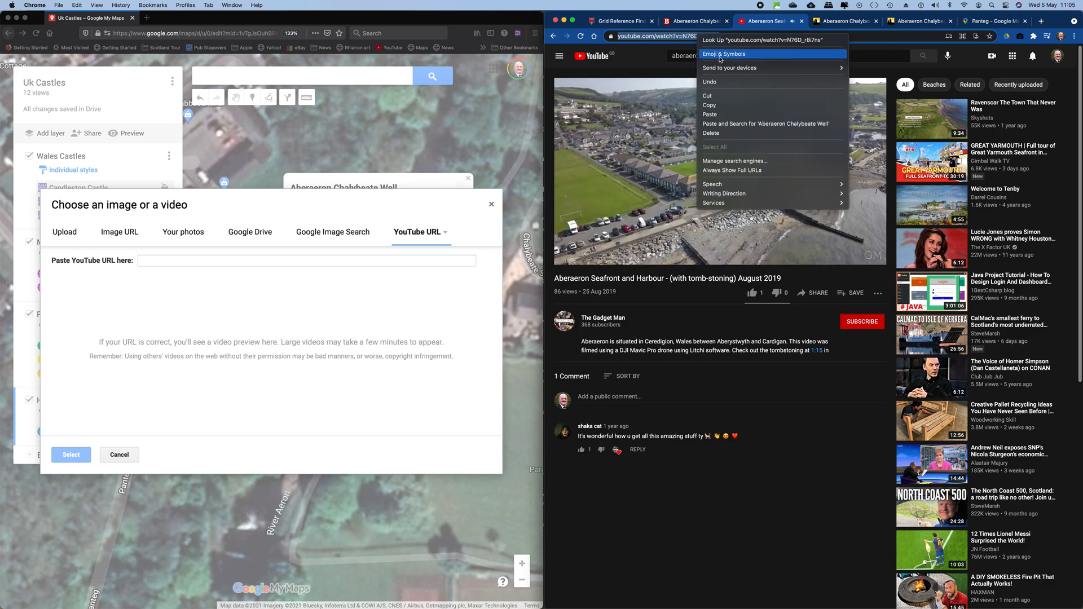
left_click(712, 106)
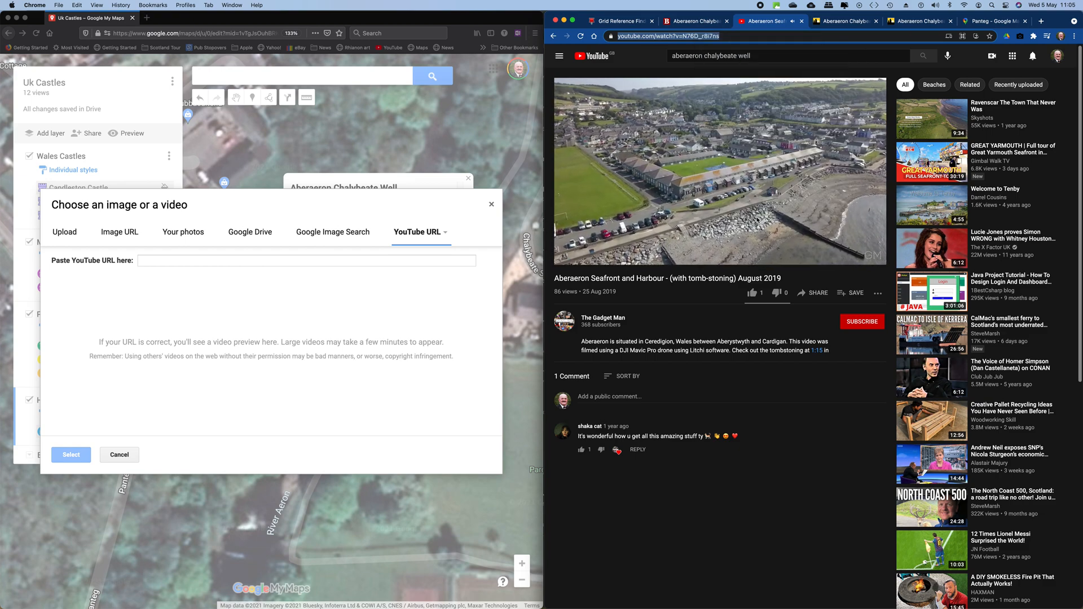
left_click(818, 295)
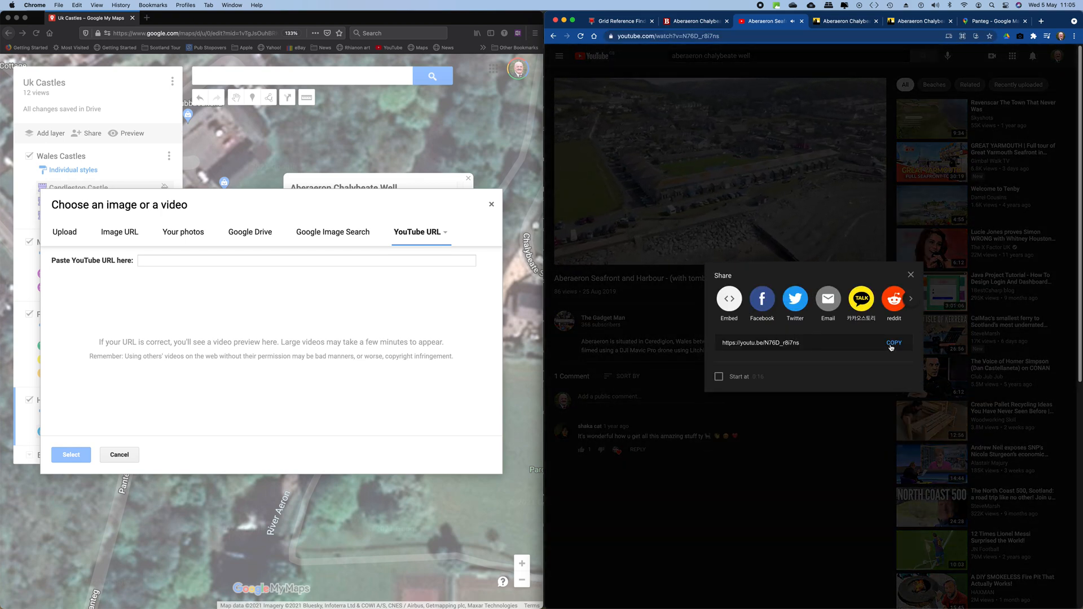
left_click(910, 274)
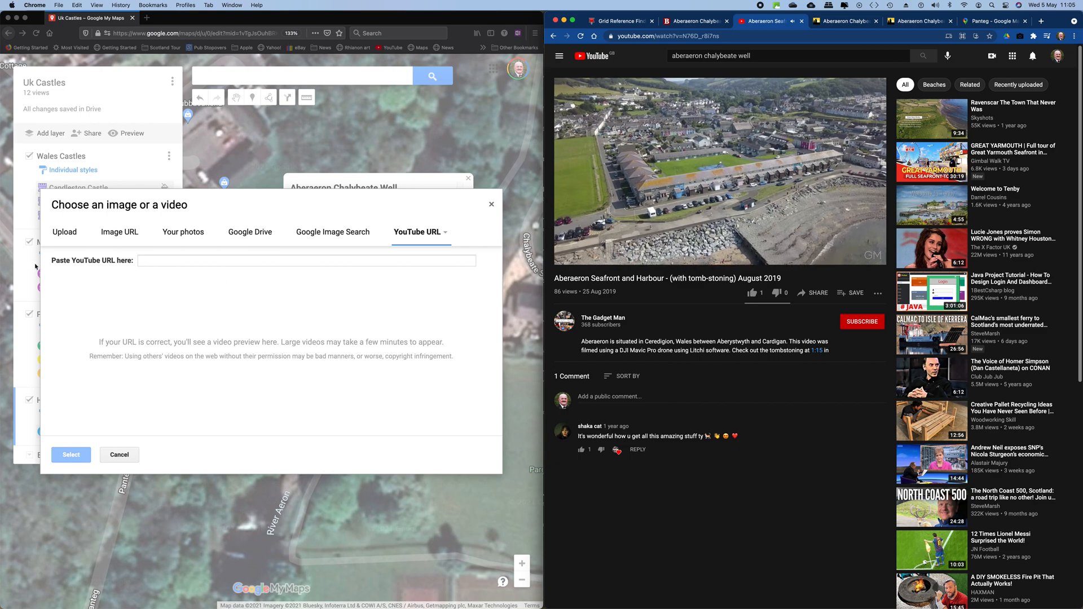
left_click(569, 257)
Paste the copied YouTube URL into the image picker, add the video to the Aberaeron Chalybeate Well marker and save it
left_click(163, 266)
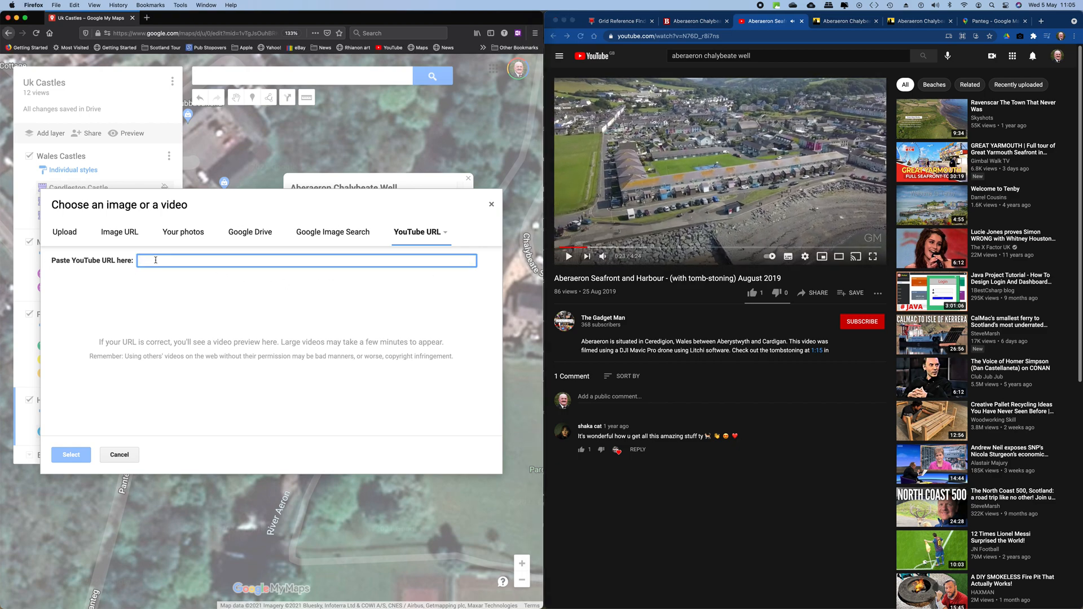
right_click(157, 259)
left_click(186, 303)
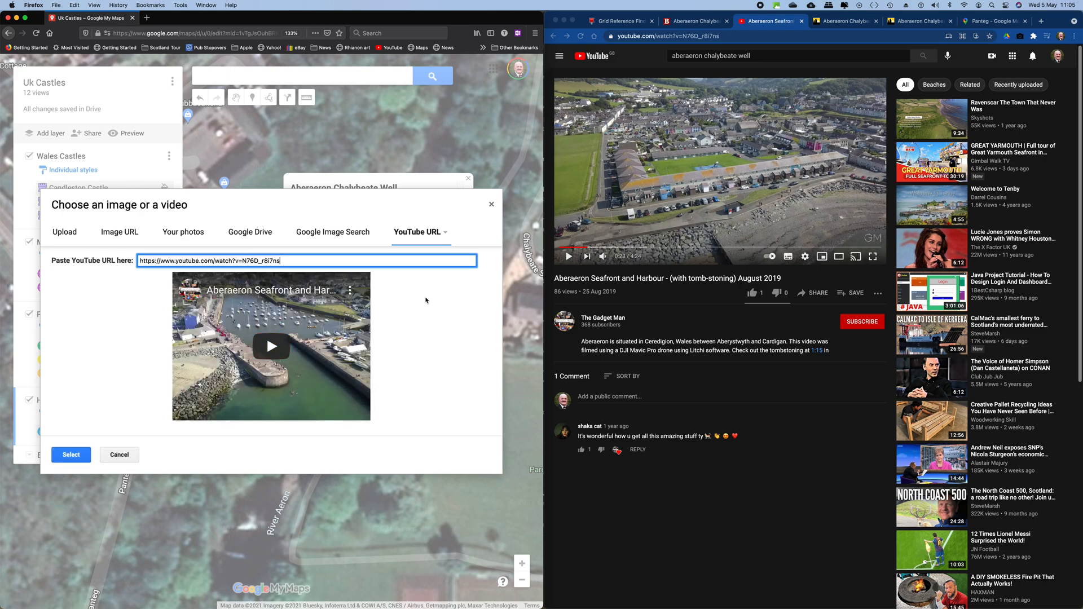
left_click(71, 454)
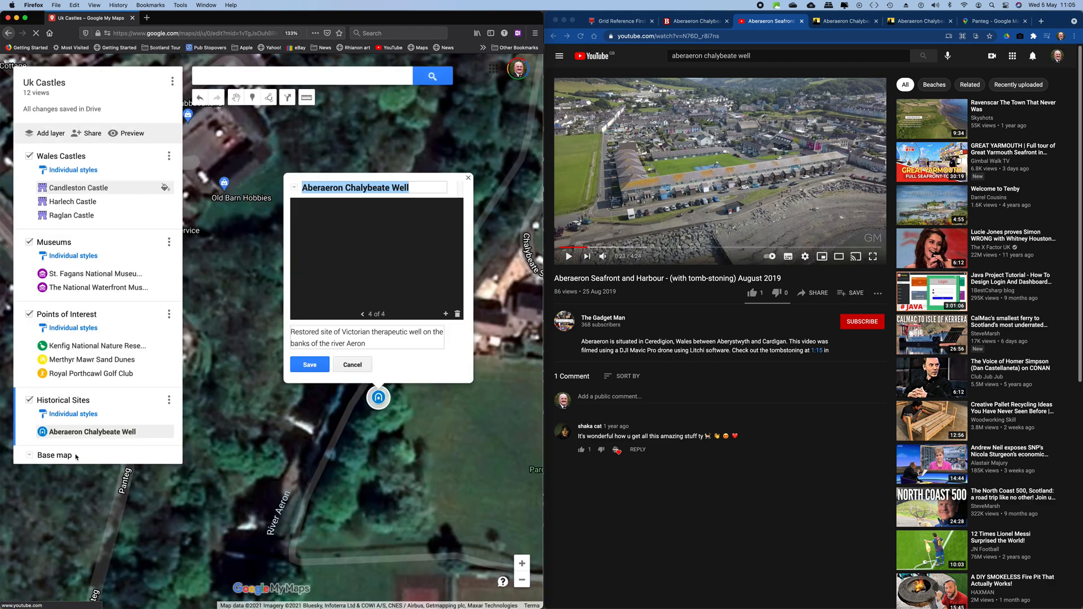
left_click(314, 366)
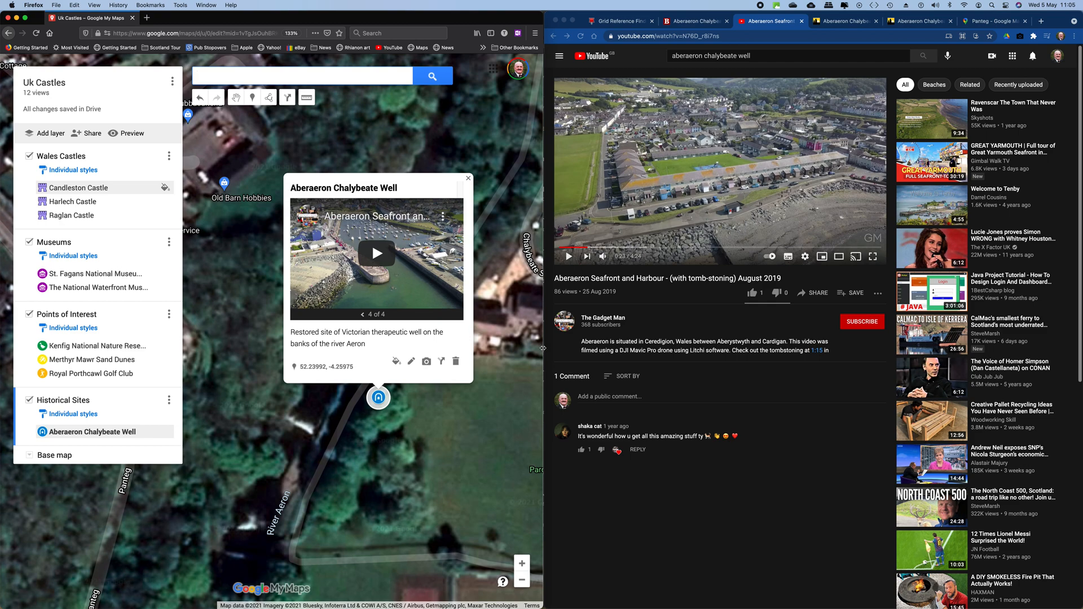
Widen the map's browser window, close the Aberaeron Chalybeate Well card and open the Uk Castles map's preview
left_click_drag(544, 347, 980, 370)
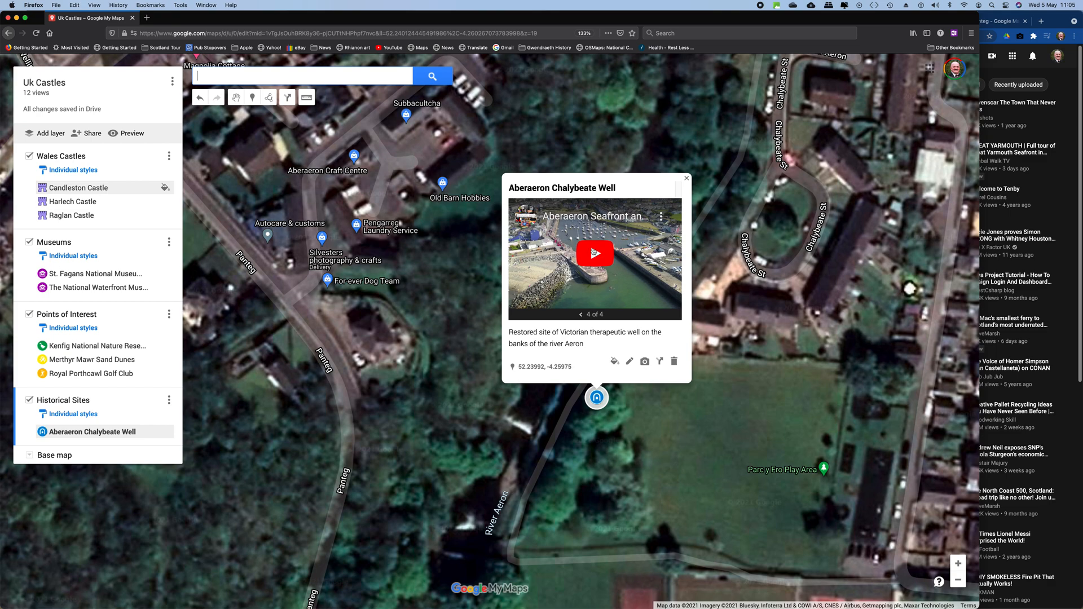
left_click(686, 179)
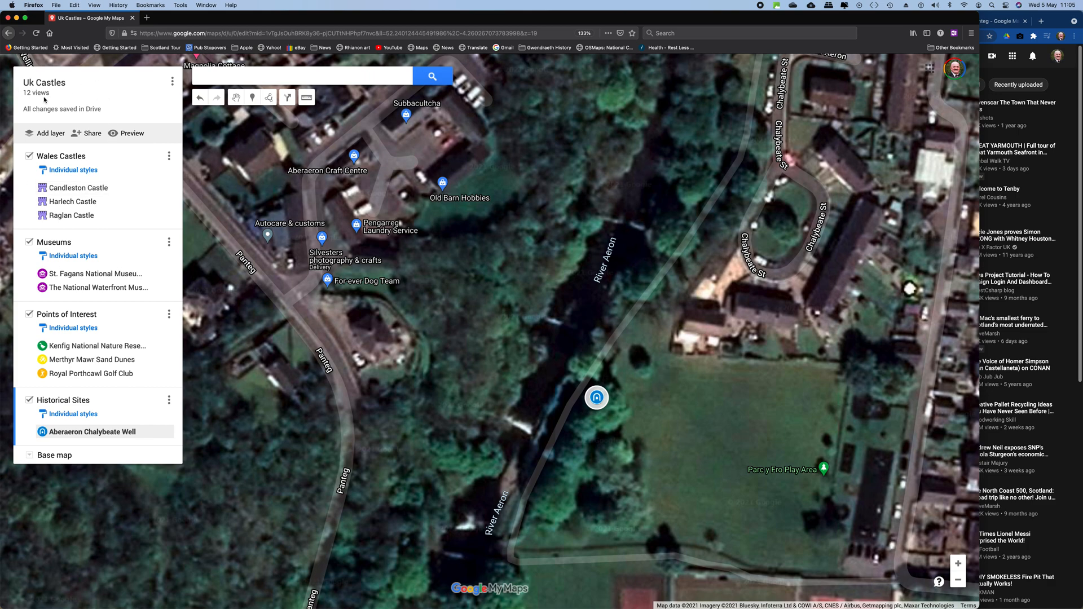
left_click(132, 135)
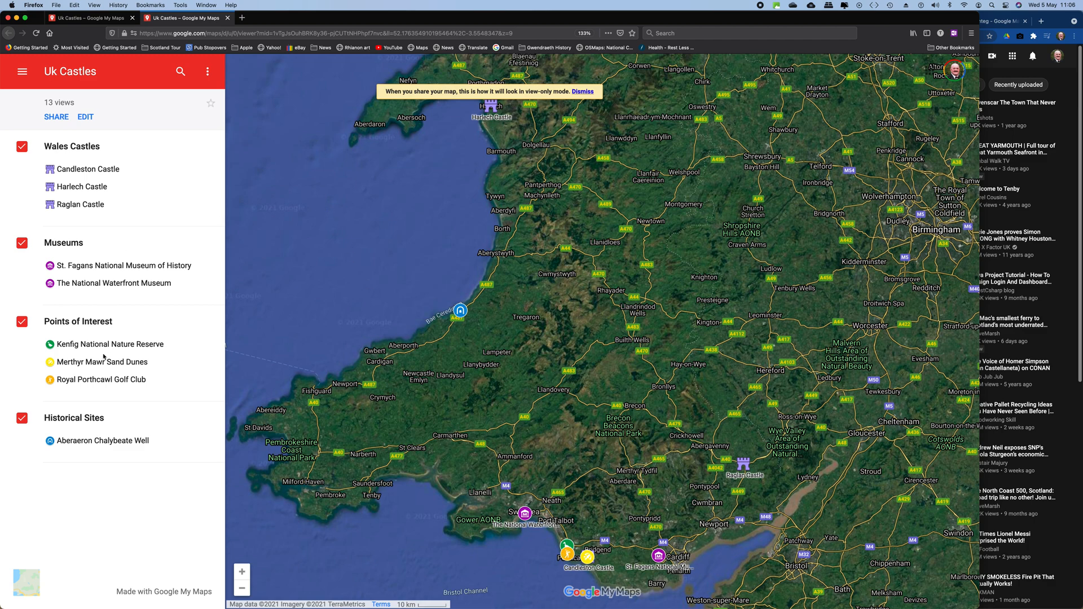
View the St. Fagans National Museum of History details, open its museum.wales website and return to the map preview
left_click(120, 268)
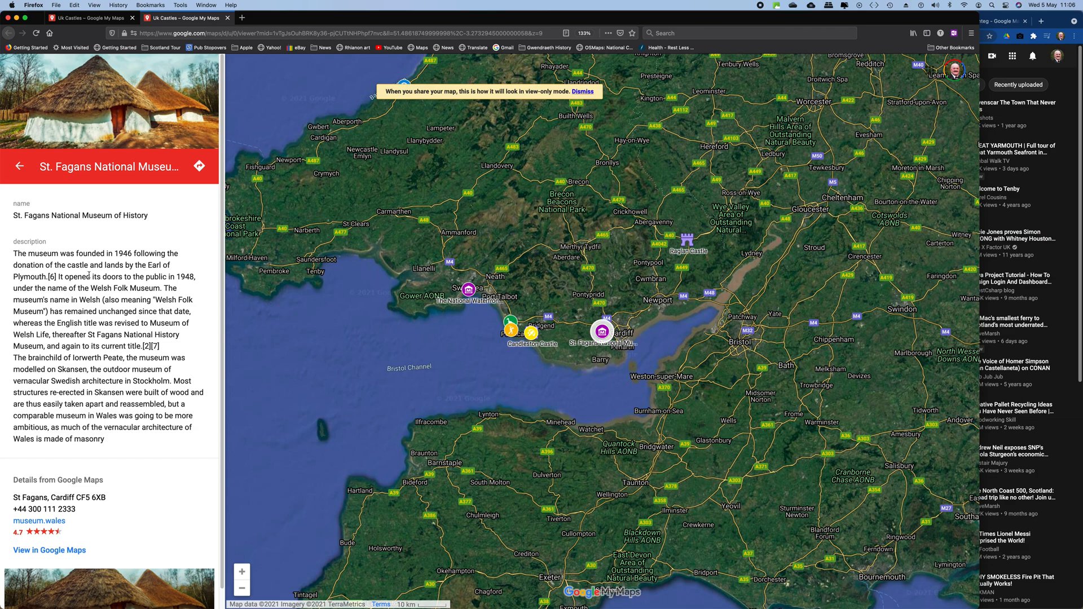
left_click(43, 522)
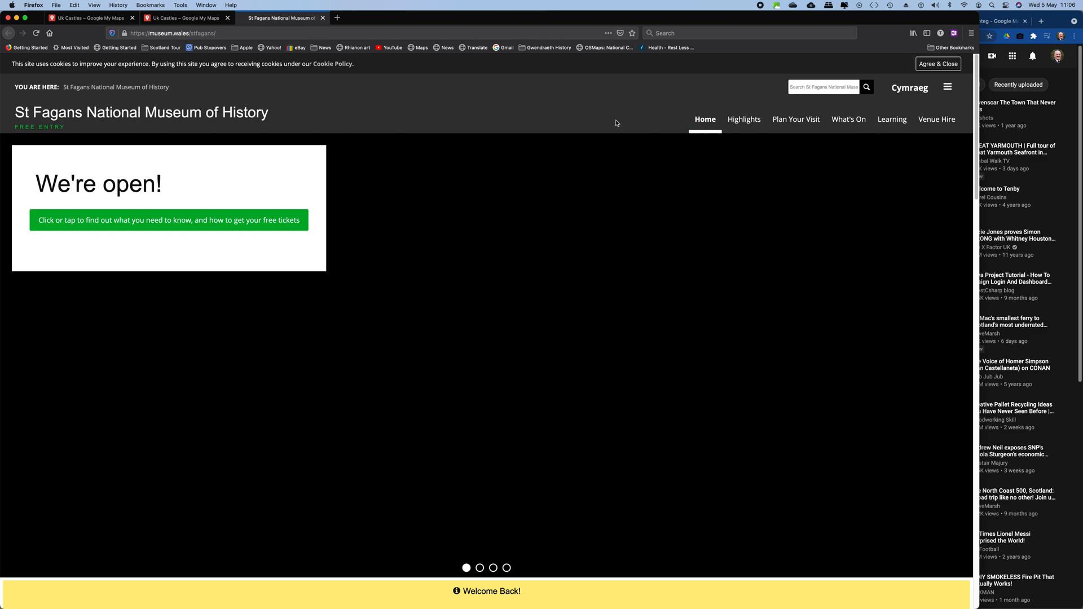
left_click(180, 21)
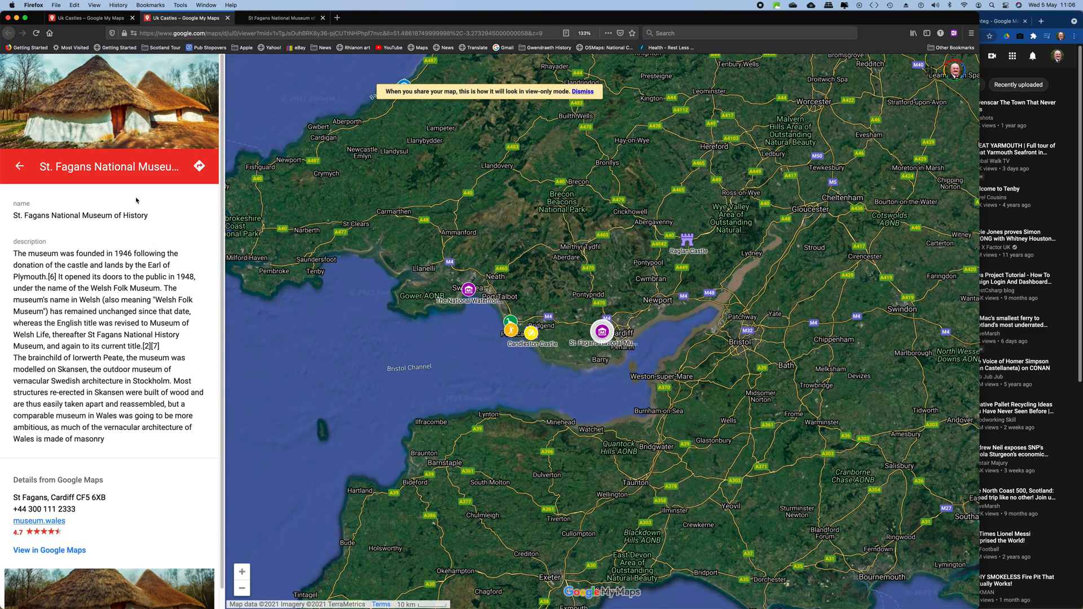
Open directions to St Fagans National Museum of History, close them and return to the editable Uk Castles map
left_click(199, 167)
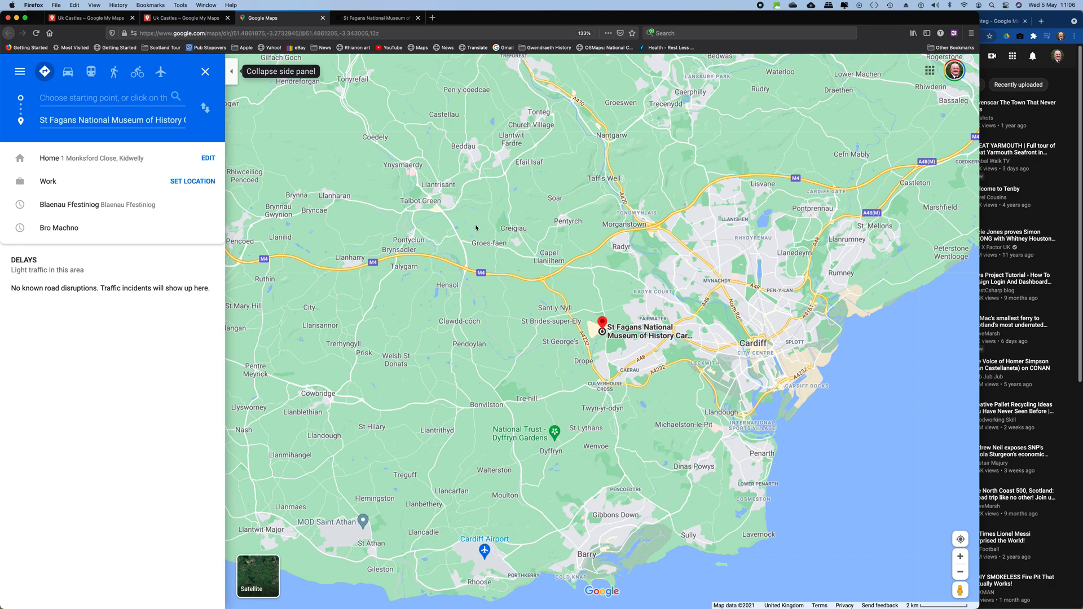
left_click(205, 71)
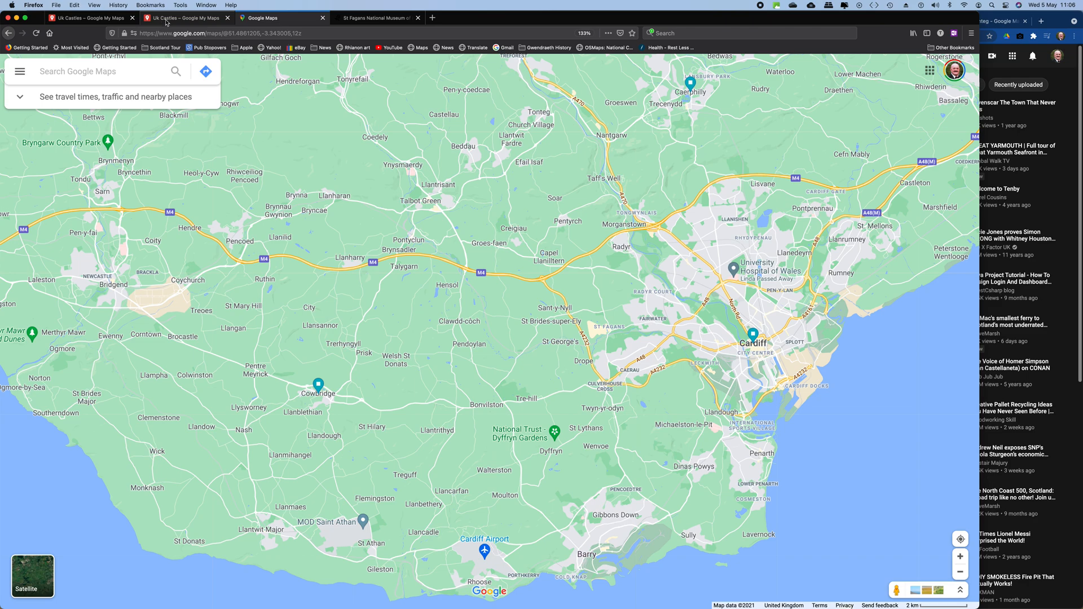
left_click(109, 19)
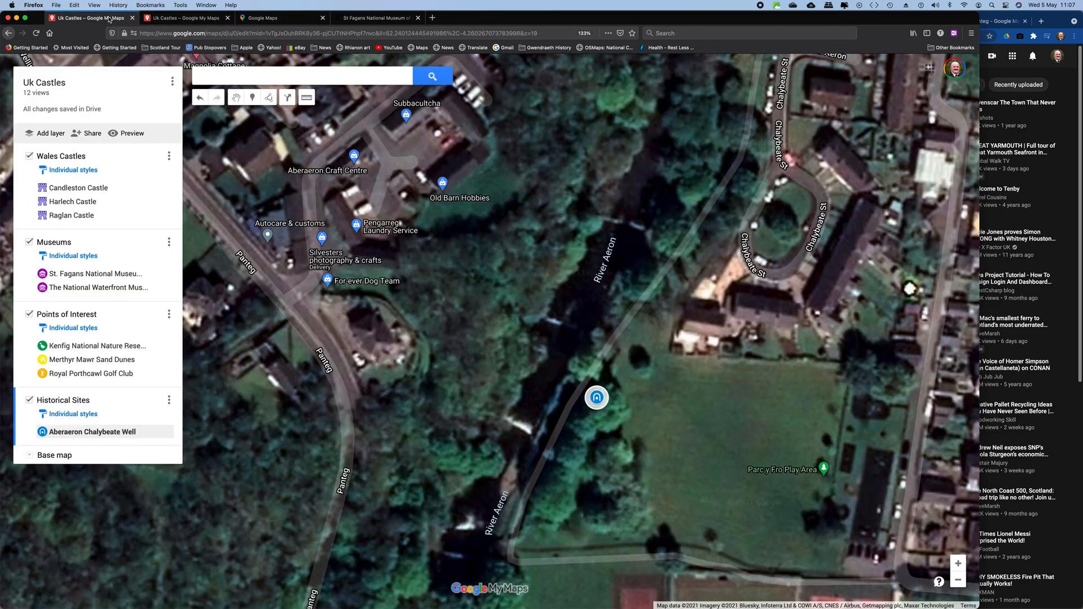
scroll(467, 336, "down", 1)
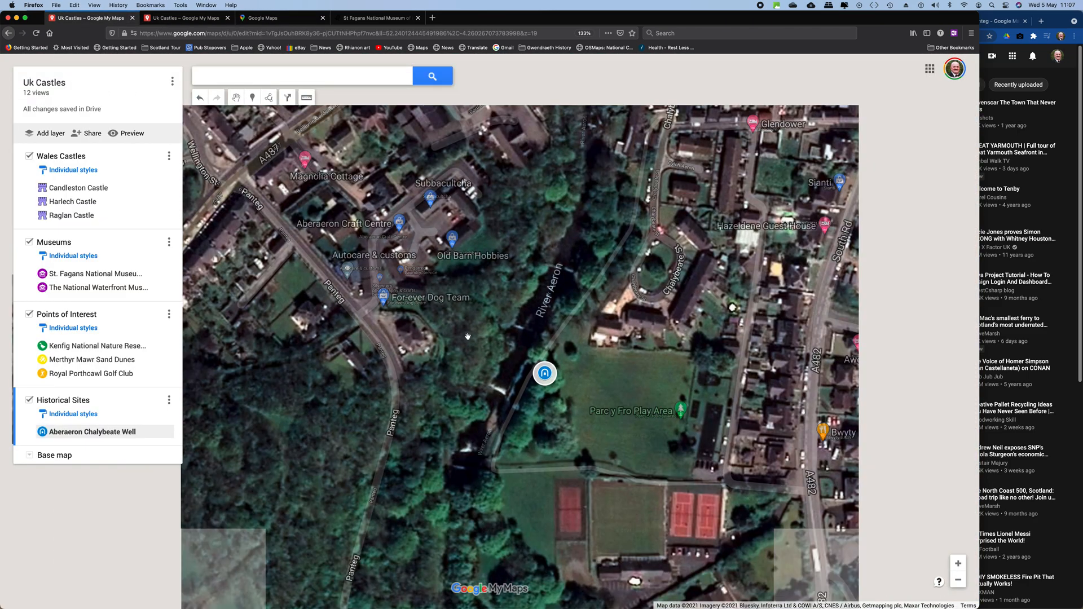
scroll(467, 336, "down", 6)
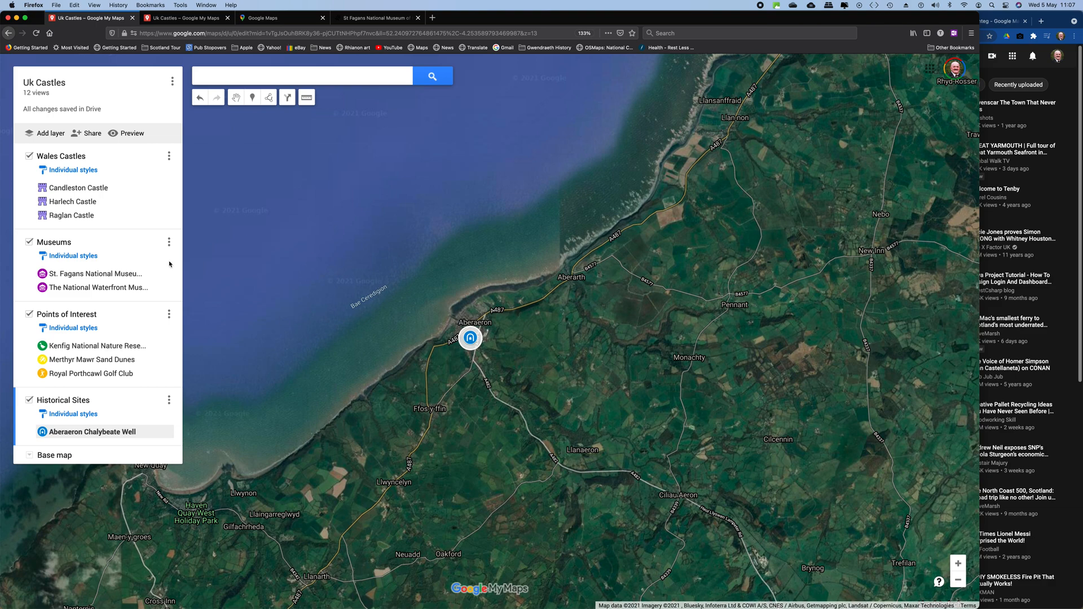
mouse_move(316, 601)
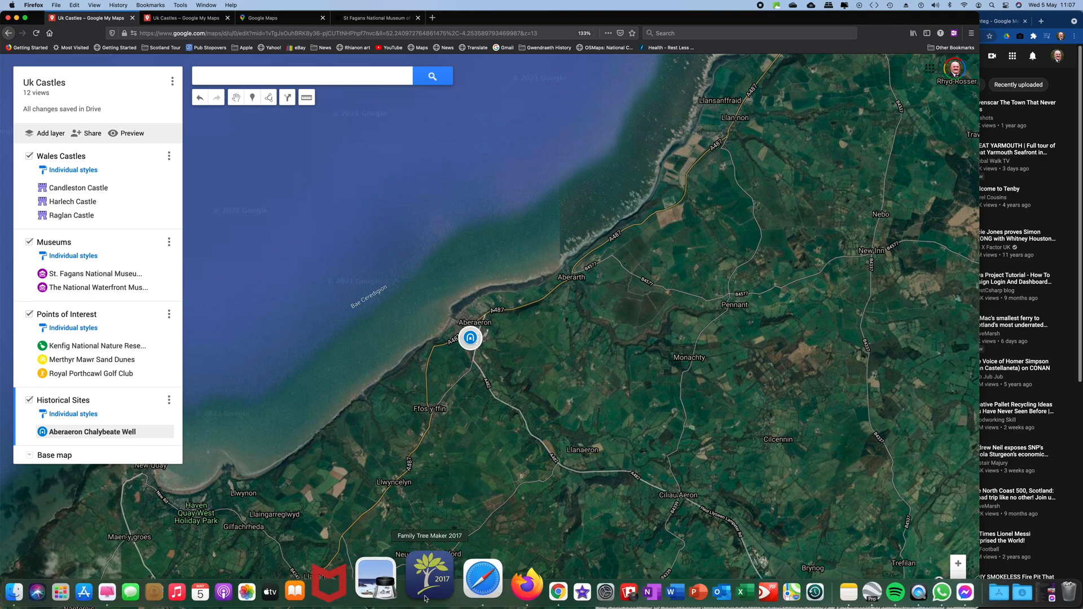